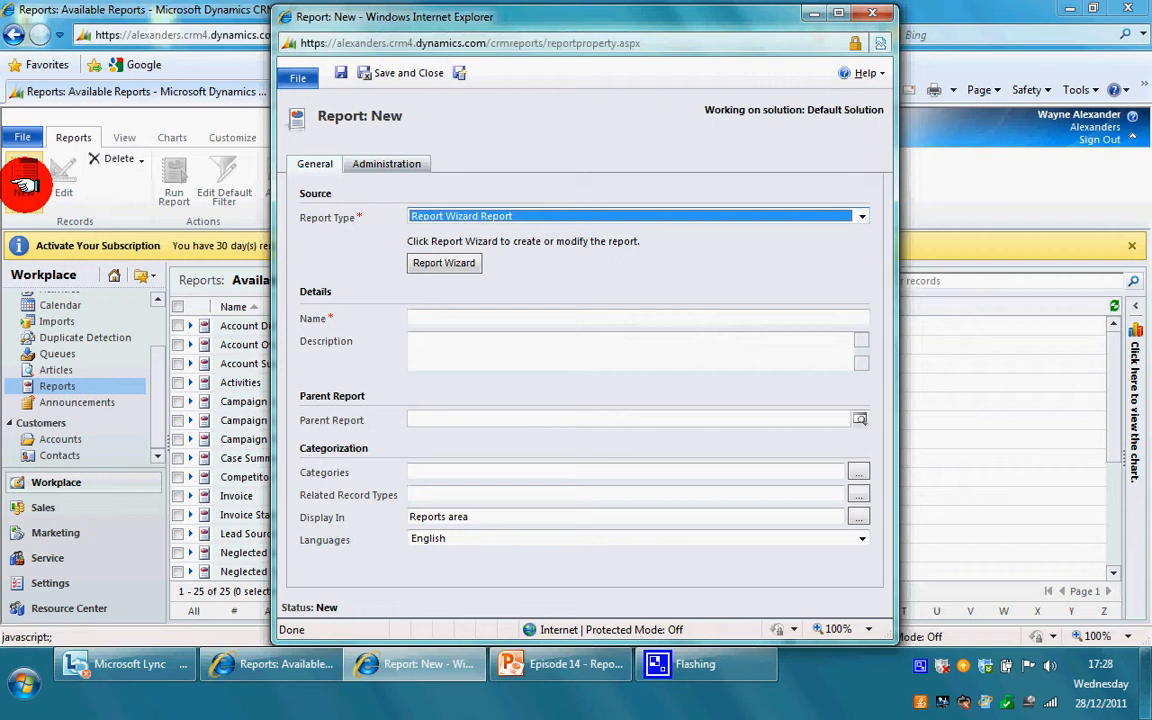
{"action": "left_click", "coordinate": [584, 217]}
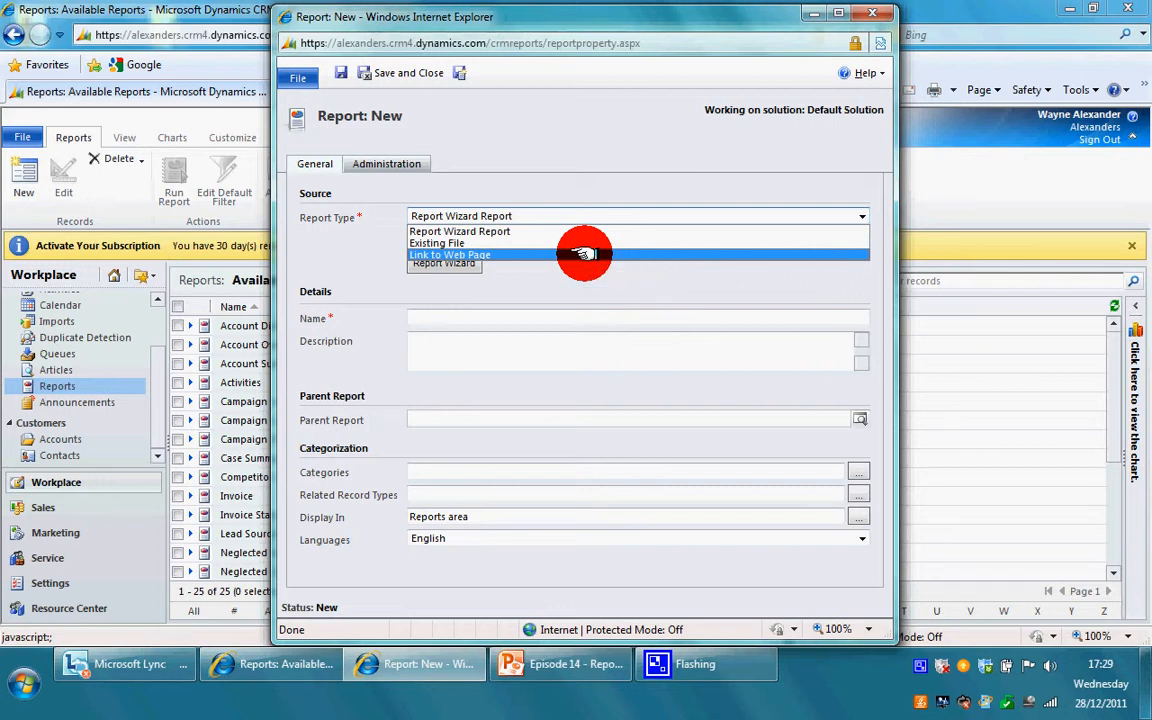
{"action": "left_click", "coordinate": [584, 254]}
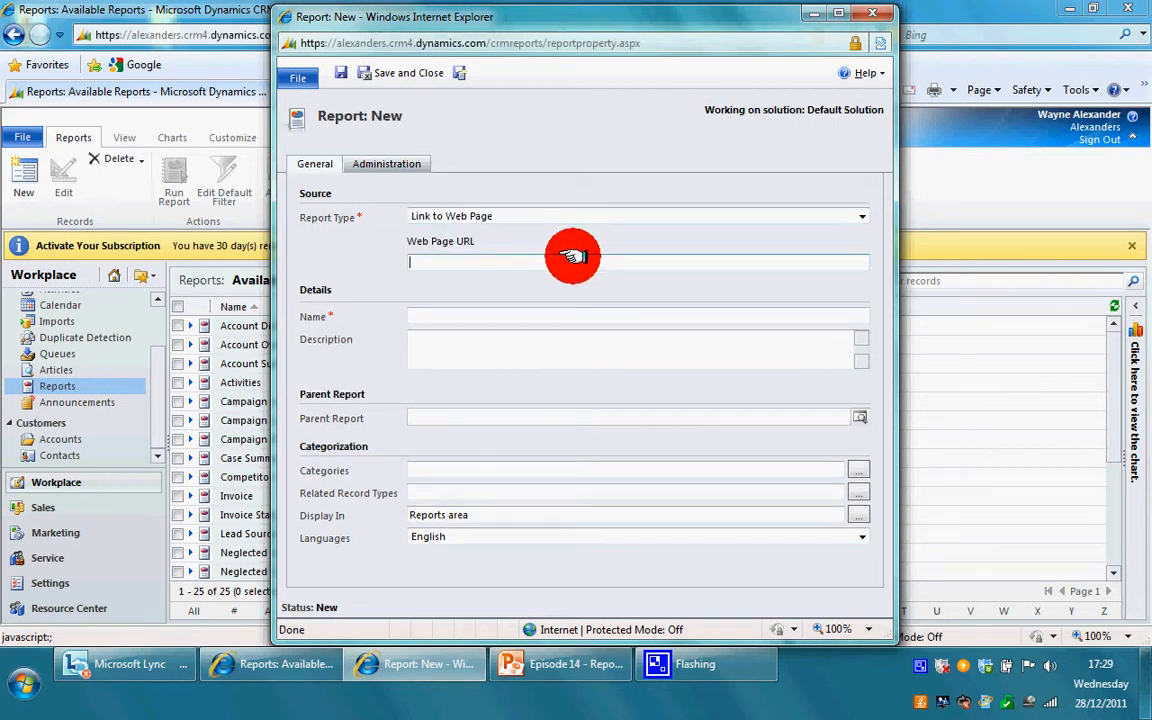
{"action": "type", "text": "www.bing"}
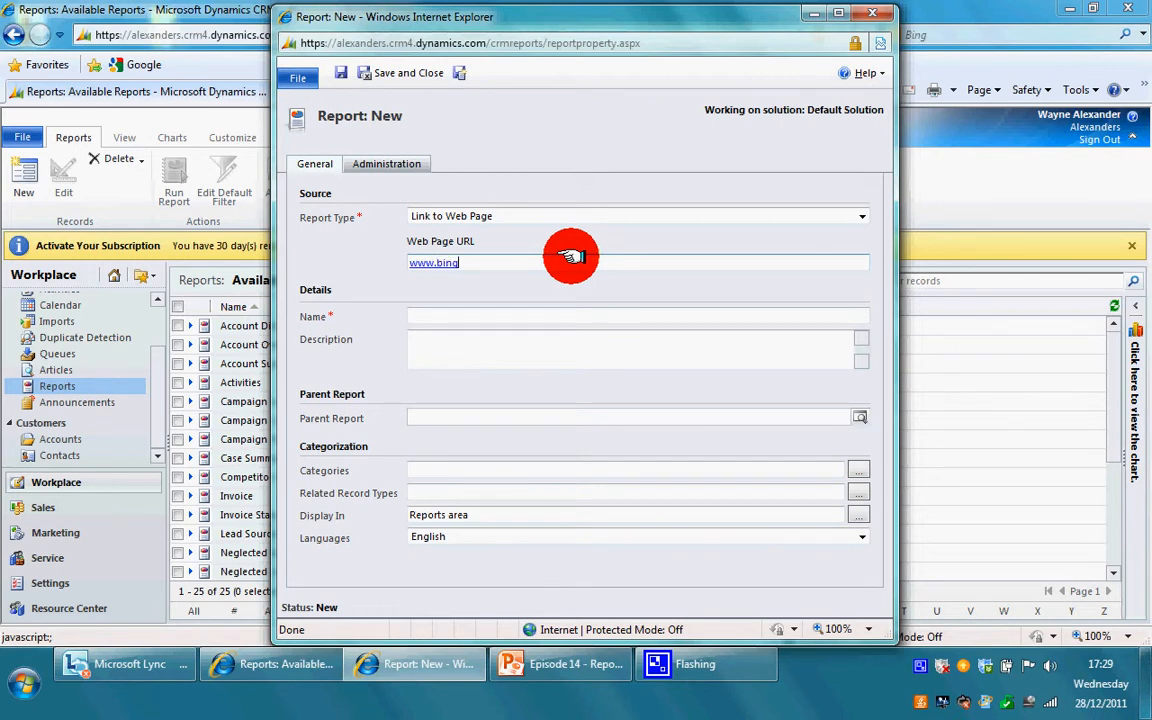
{"action": "type", "text": ".co.uk"}
{"action": "left_click", "coordinate": [549, 313]}
{"action": "type", "text": "Bing"}
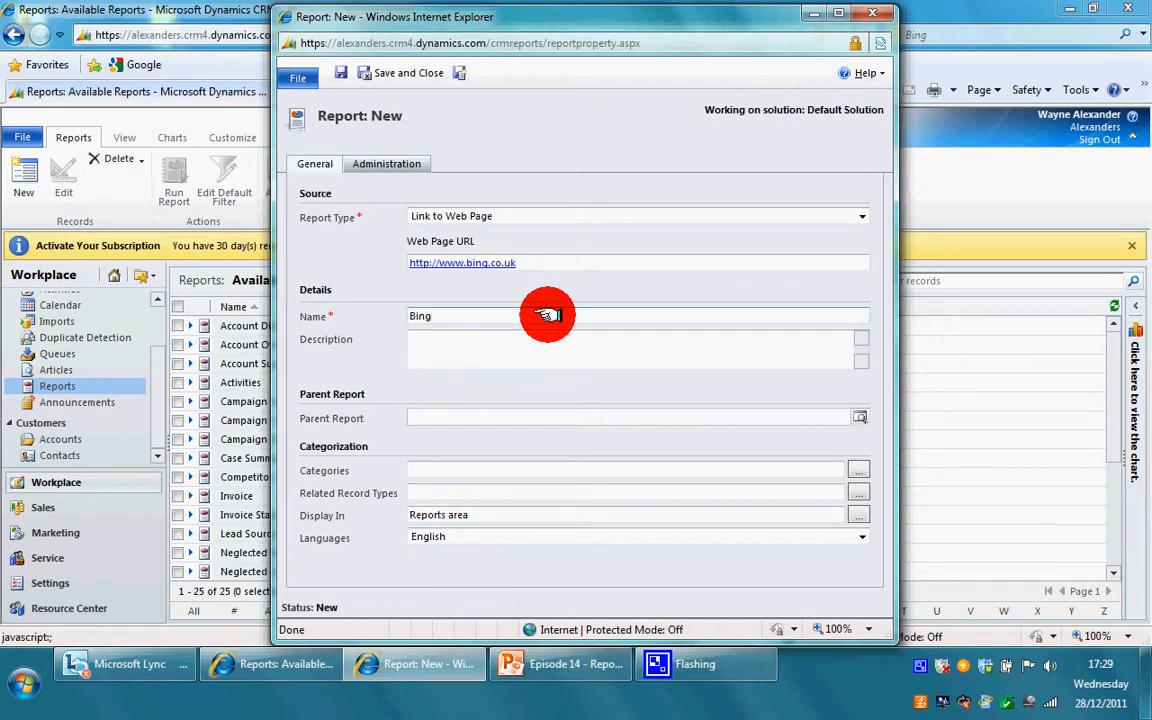
{"action": "left_click", "coordinate": [340, 76]}
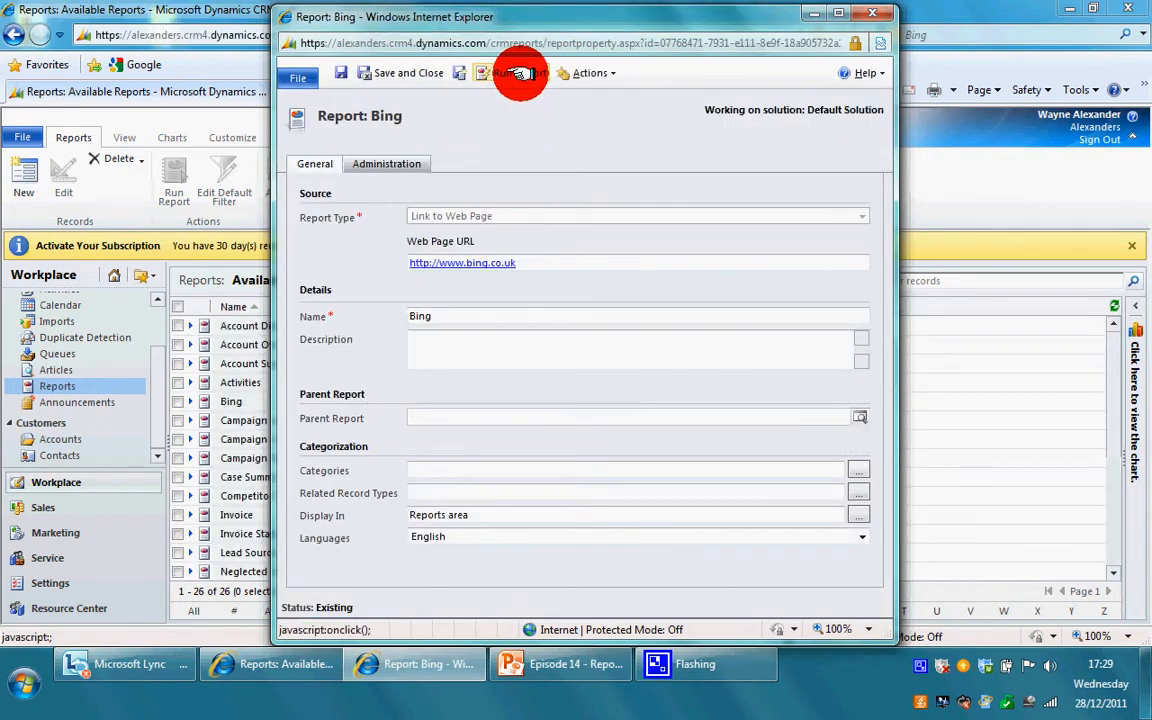
Run the Bing report to view its linked page, and close both the page and the report form.
{"action": "left_click", "coordinate": [519, 73]}
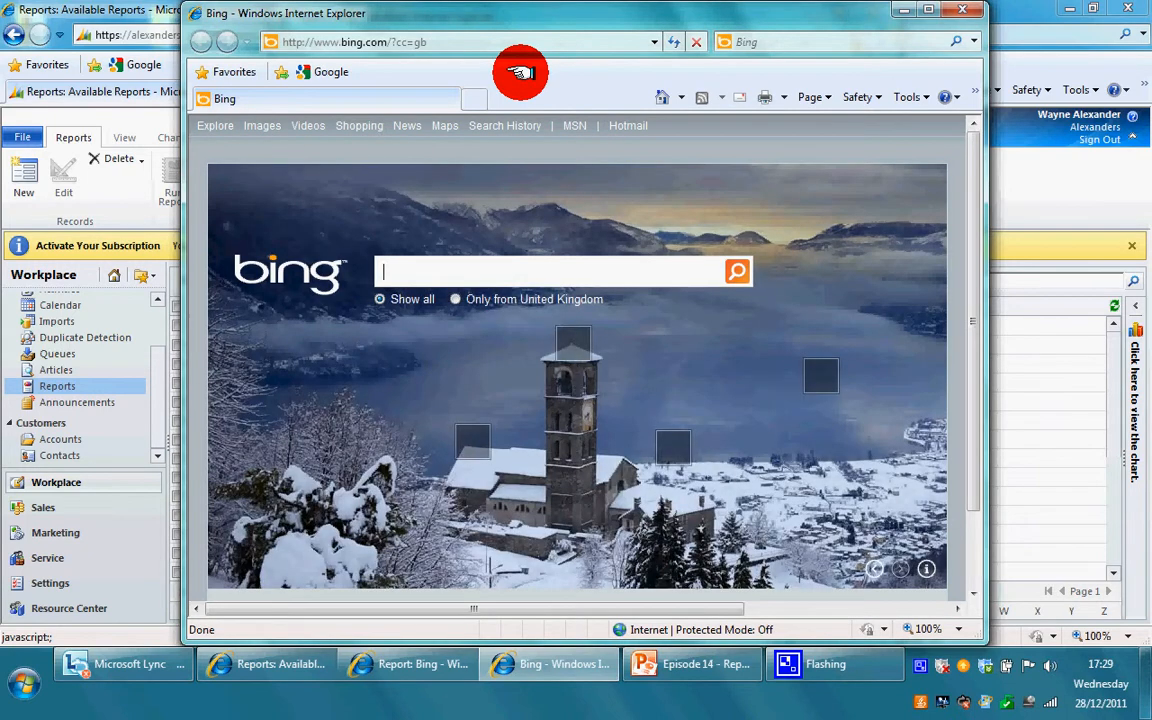
{"action": "left_click", "coordinate": [955, 14]}
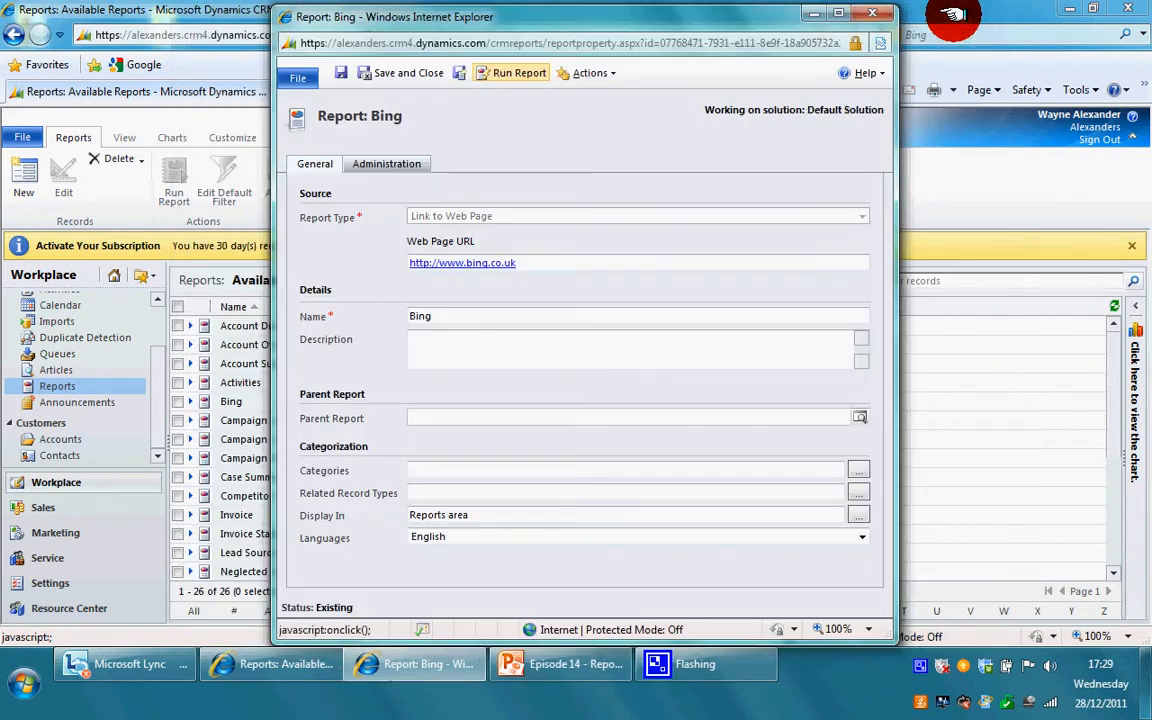
{"action": "left_click", "coordinate": [872, 15]}
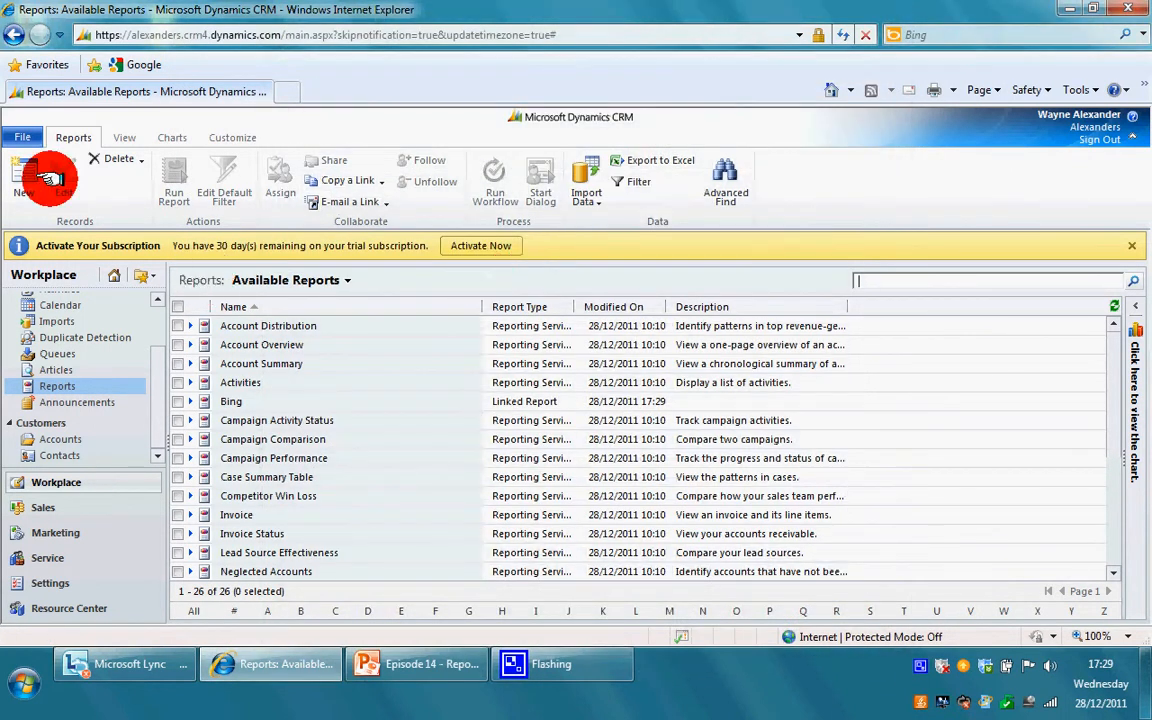
{"action": "left_click", "coordinate": [48, 178]}
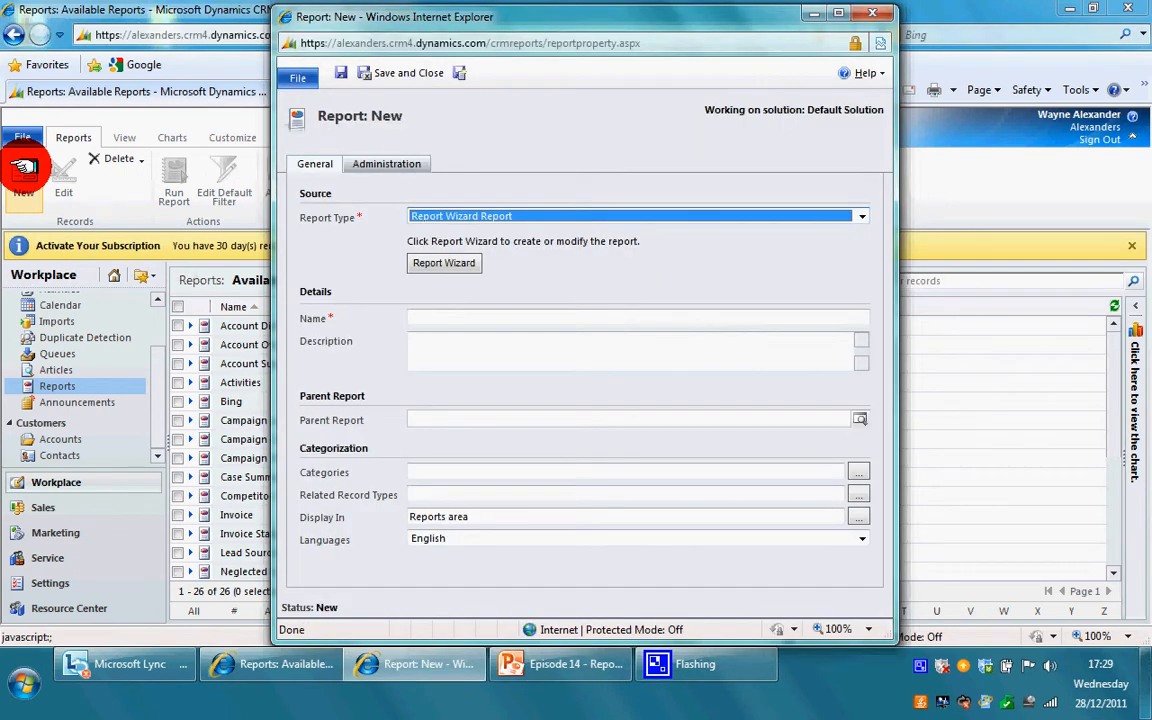
{"action": "left_click", "coordinate": [430, 263]}
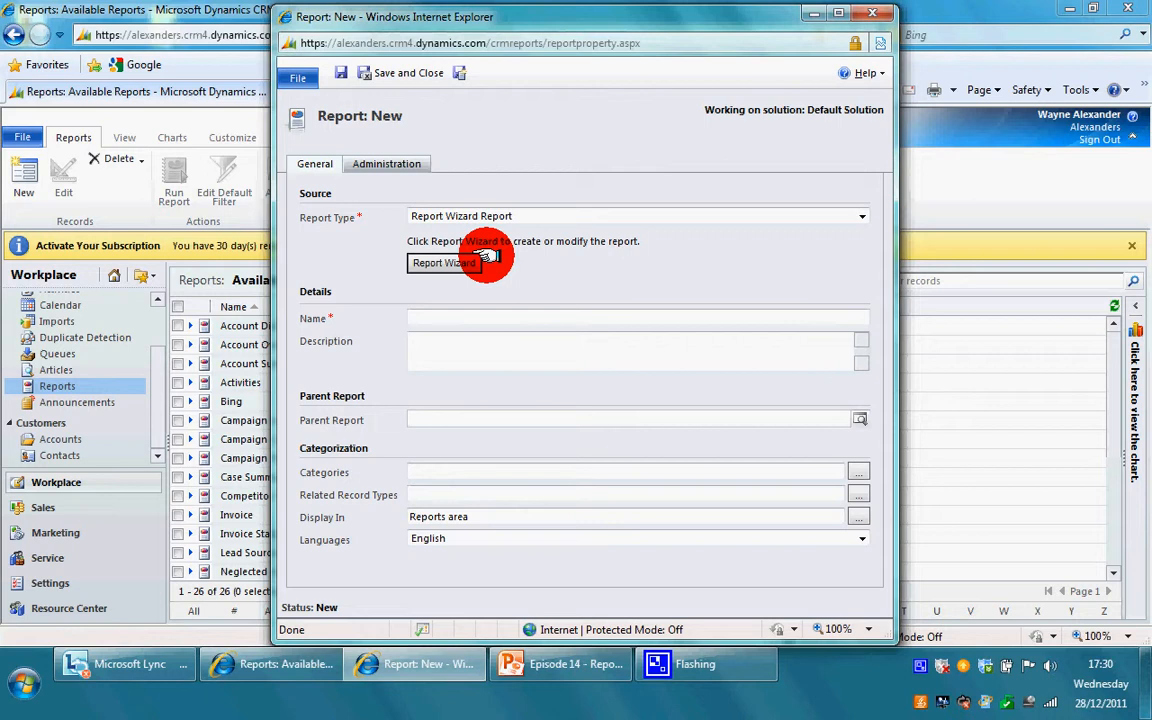
{"action": "right_click", "coordinate": [418, 666]}
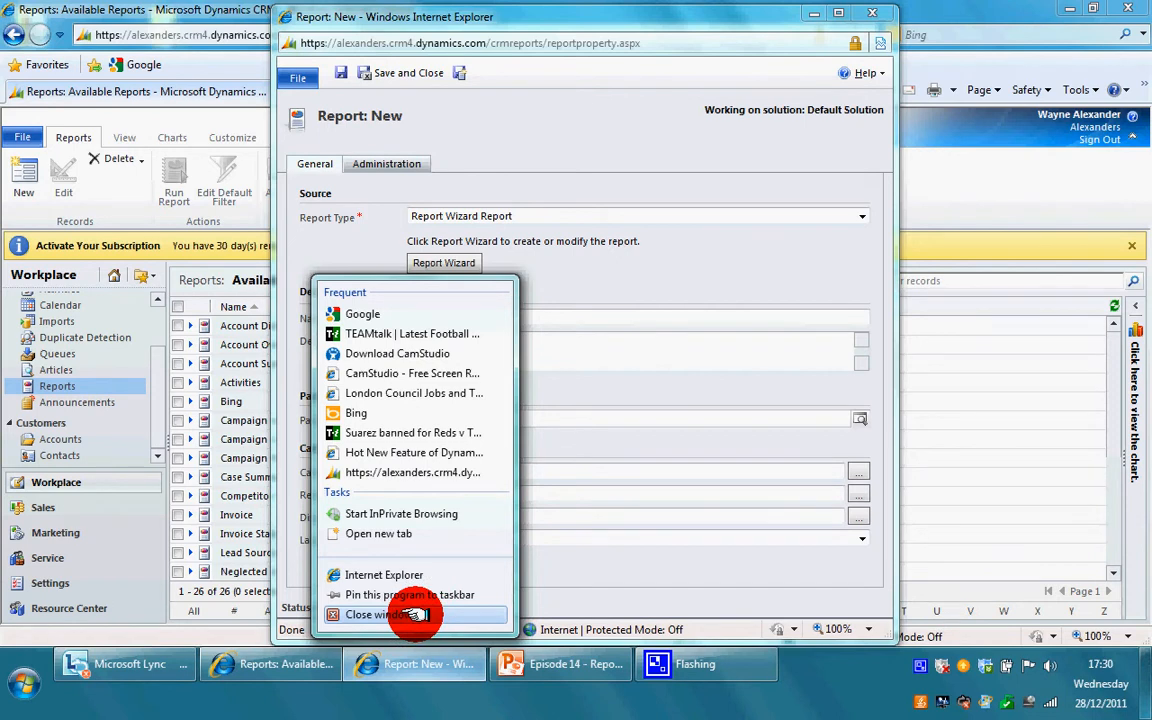
{"action": "left_click", "coordinate": [414, 615]}
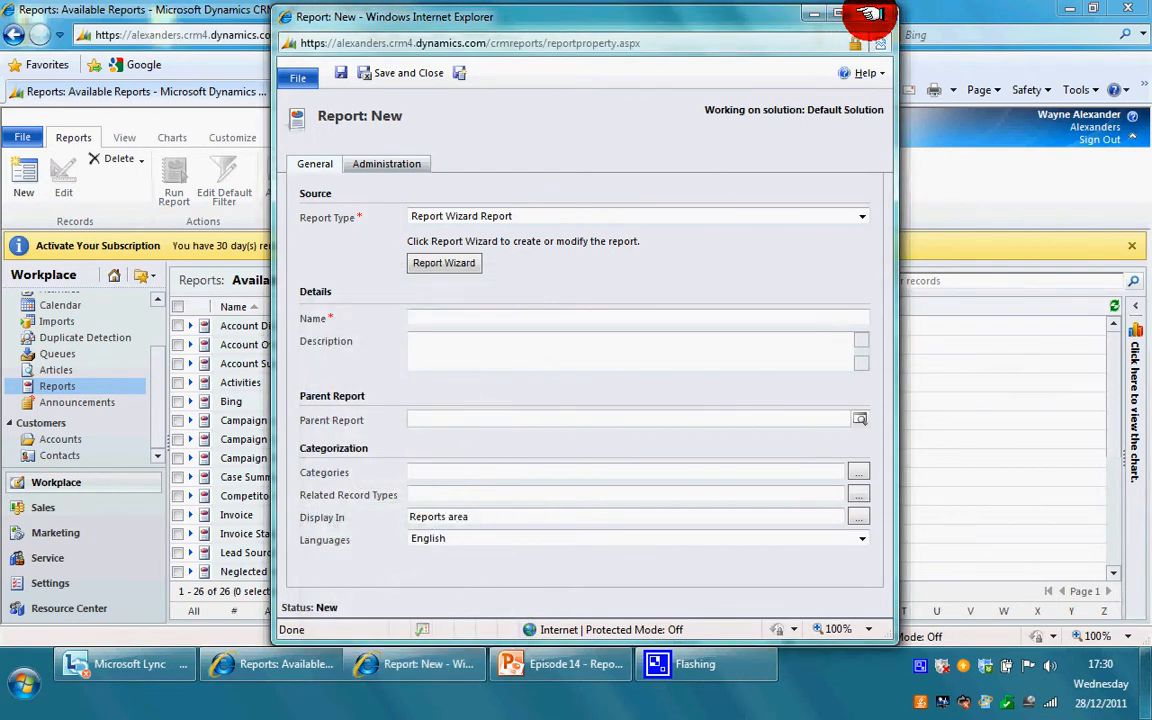
{"action": "left_click", "coordinate": [159, 21]}
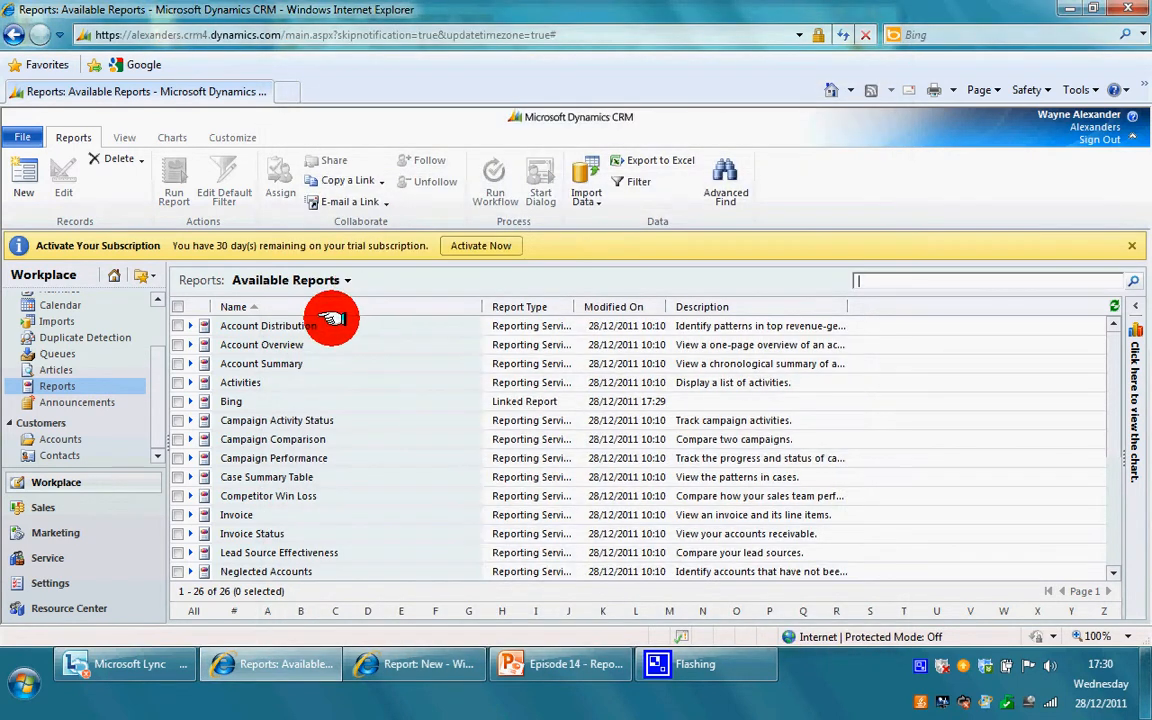
Create another report with the Report Wizard, choosing to start a new report, and continue to the report properties.
{"action": "left_click", "coordinate": [24, 165]}
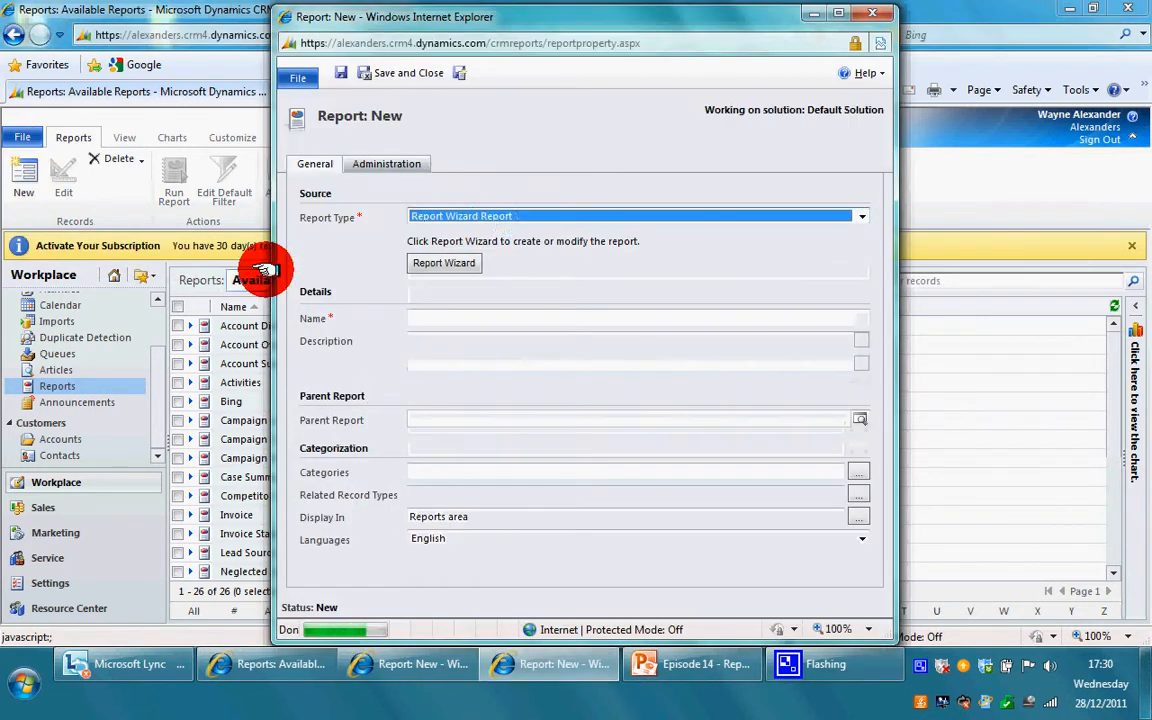
{"action": "left_click", "coordinate": [468, 263]}
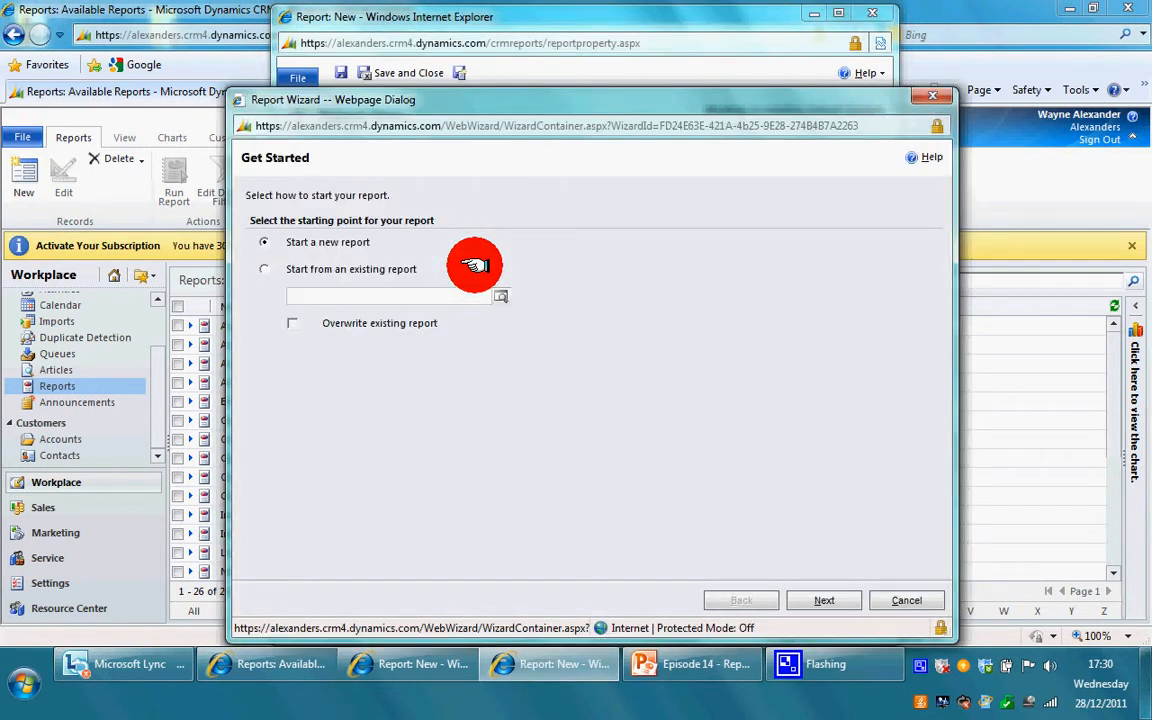
{"action": "left_click", "coordinate": [260, 270]}
{"action": "left_click", "coordinate": [263, 243]}
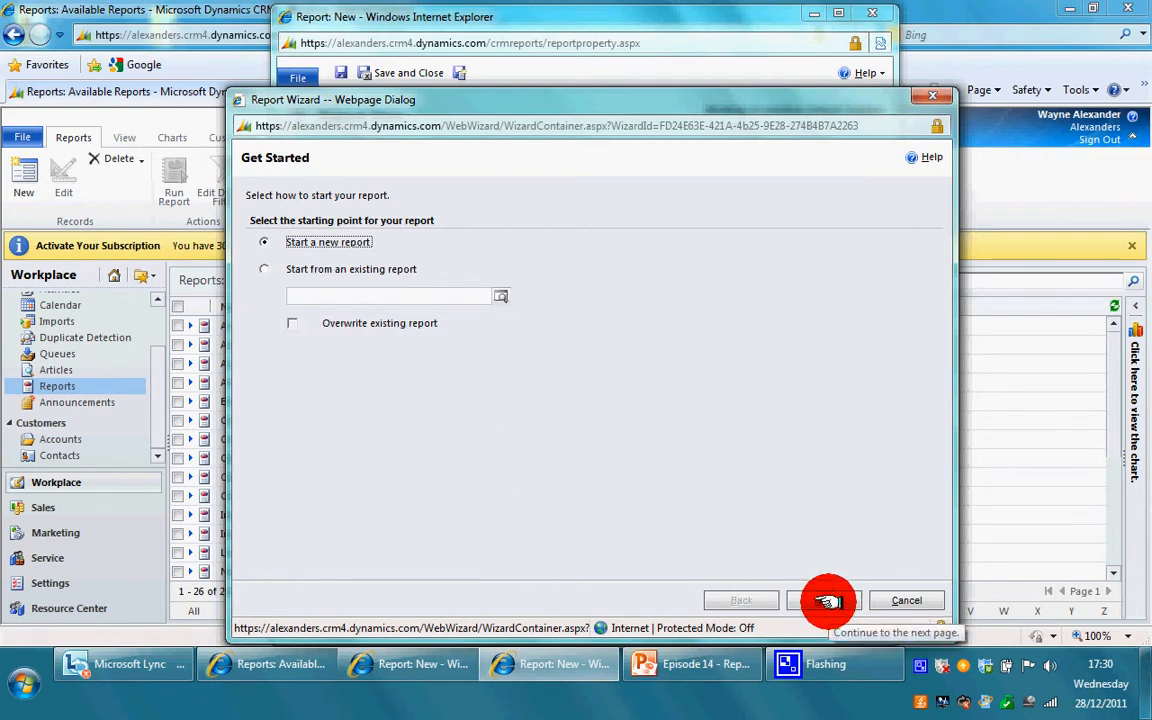
{"action": "left_click", "coordinate": [264, 270]}
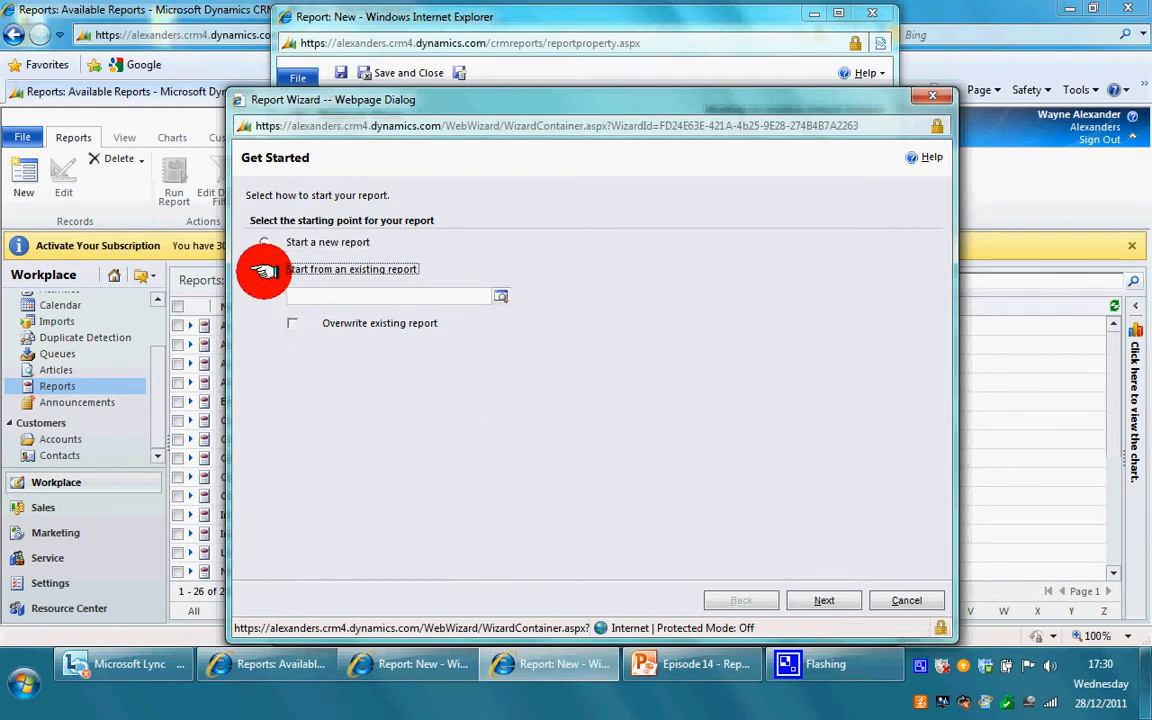
{"action": "left_click", "coordinate": [372, 296]}
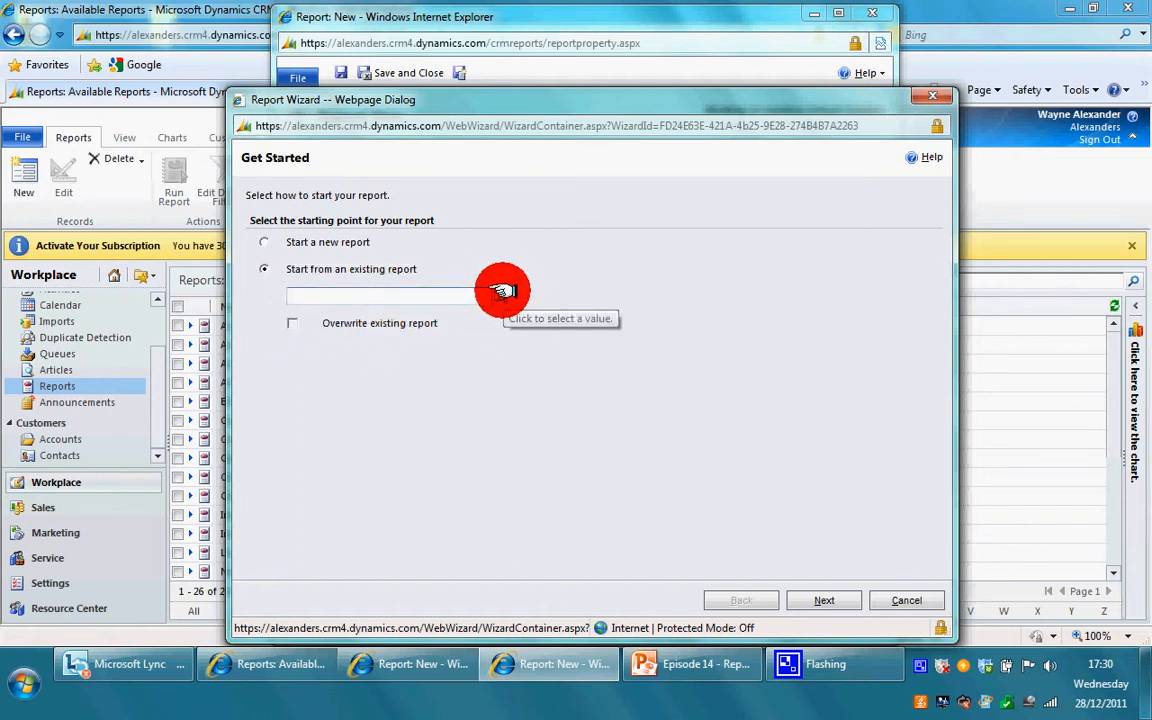
{"action": "left_click", "coordinate": [264, 243]}
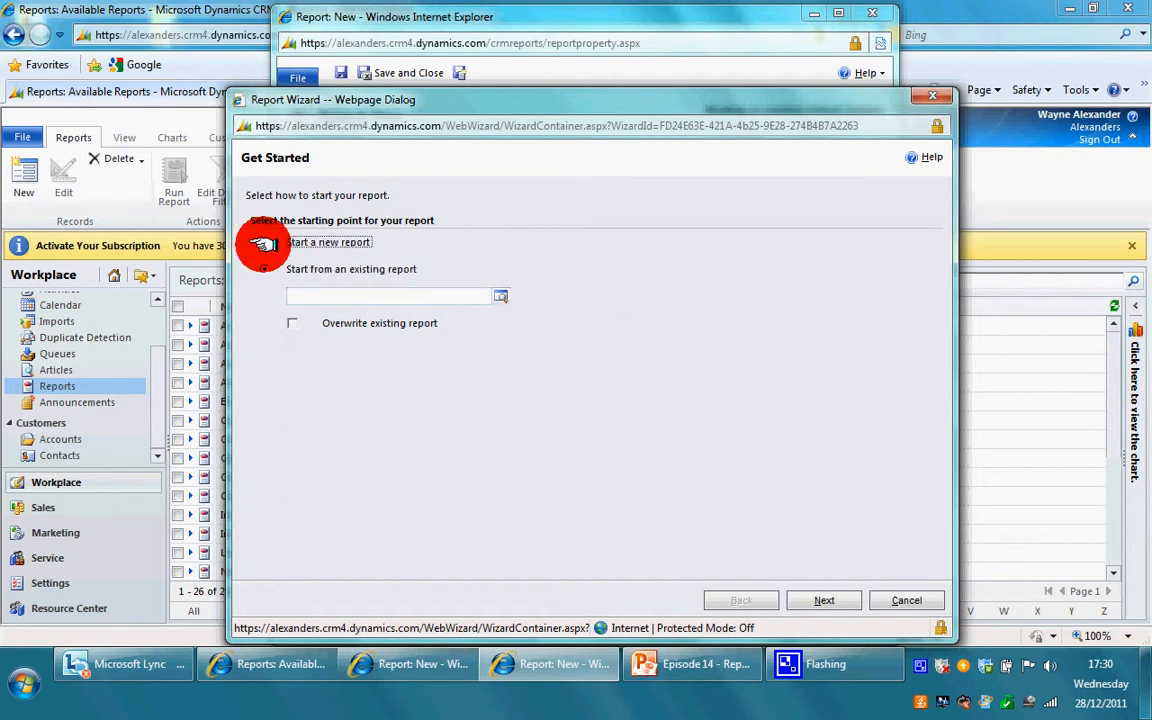
{"action": "left_click", "coordinate": [810, 600]}
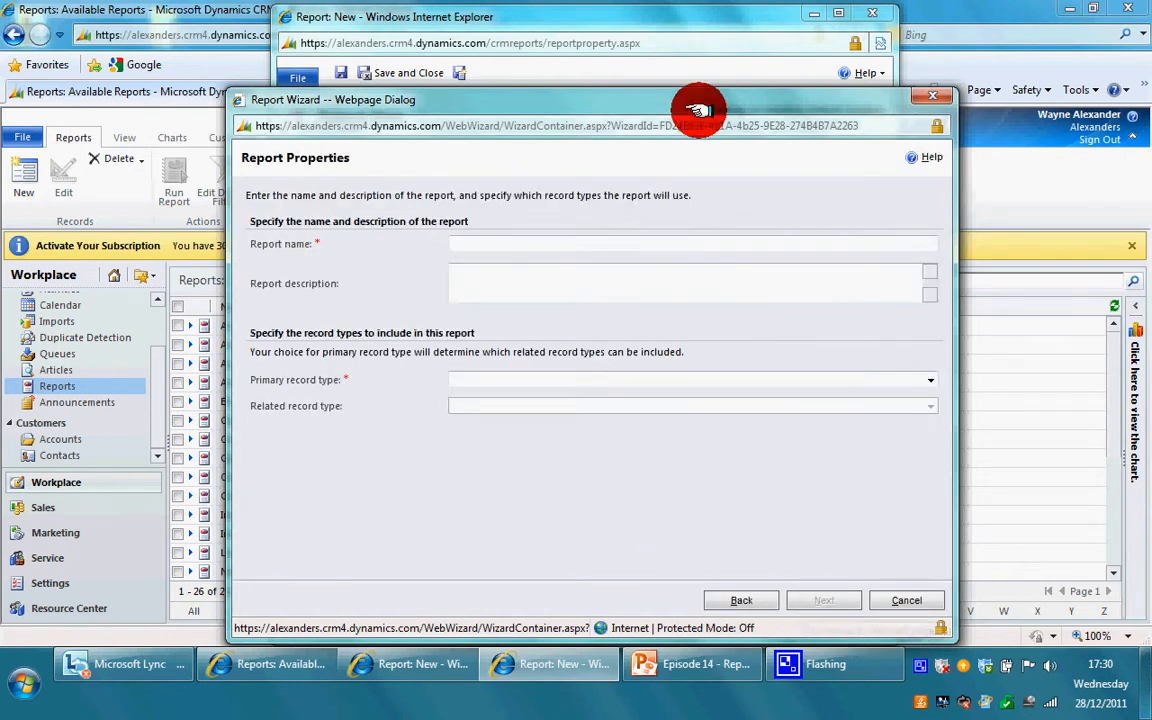
Name the report "Case created in the last 6 months" and enter "description" as its description.
{"action": "left_click_drag", "start_coordinate": [700, 100], "coordinate": [755, 63]}
{"action": "left_click", "coordinate": [632, 207]}
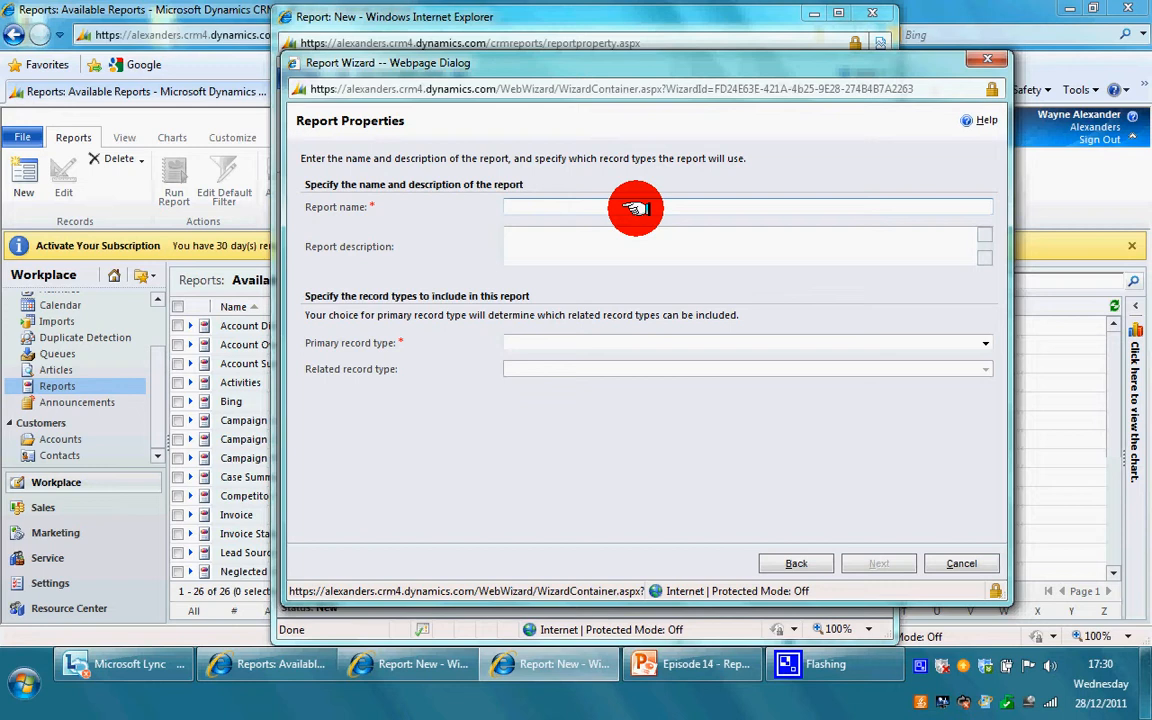
{"action": "type", "text": "Case created in the last 6 months"}
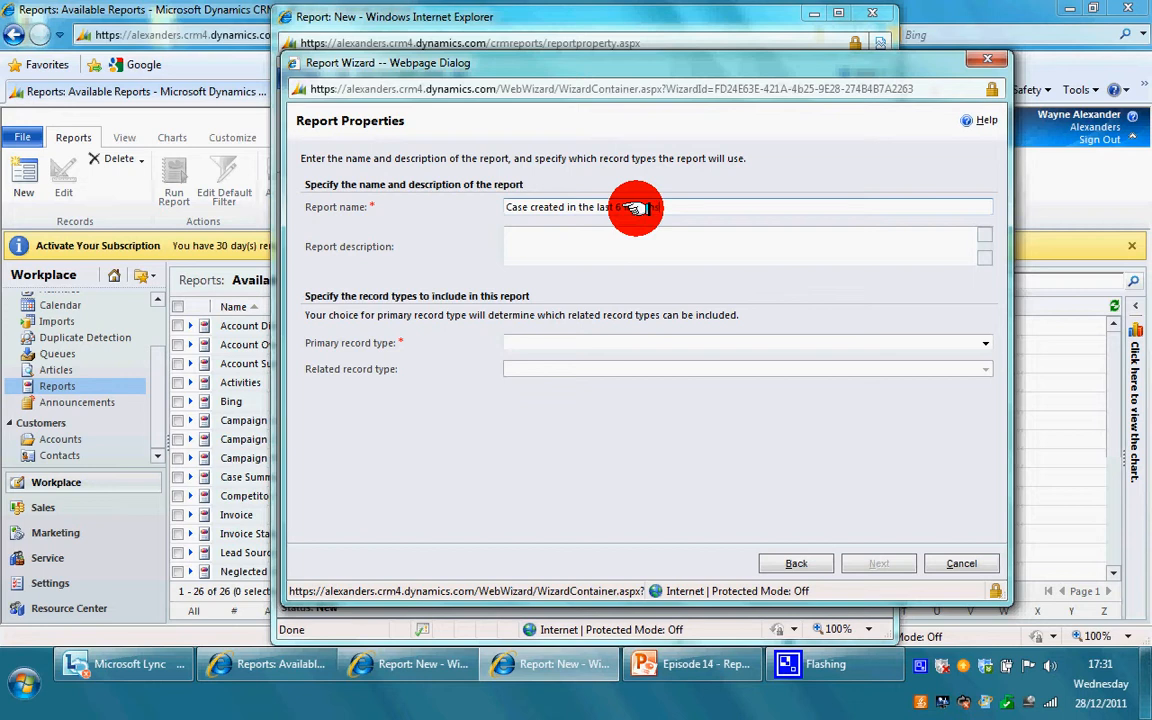
{"action": "left_click", "coordinate": [633, 248]}
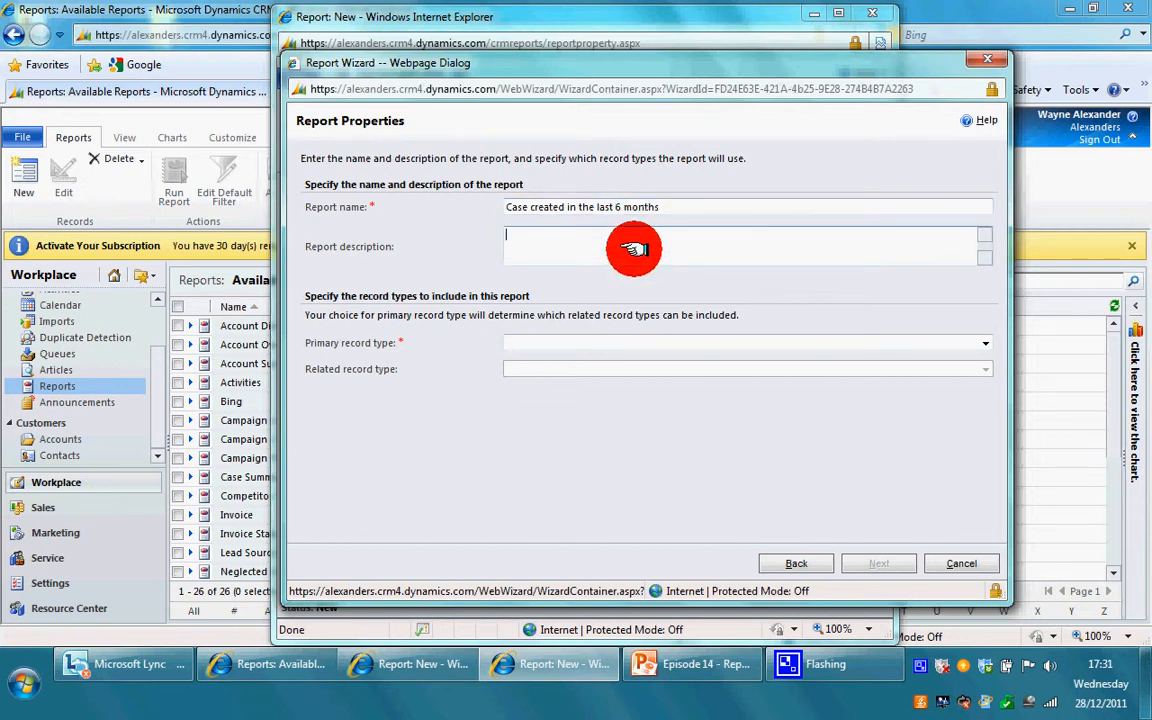
{"action": "type", "text": "description"}
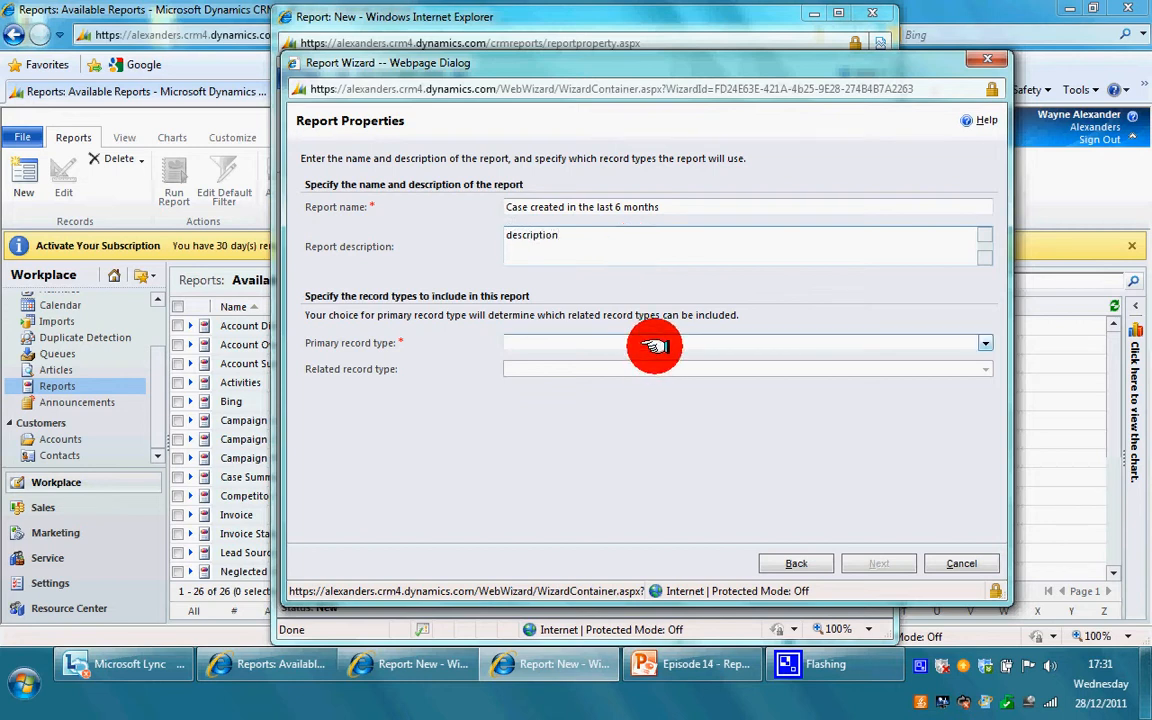
Set the primary record type to Cases, leave the related record type blank and continue to the record selection.
{"action": "left_click", "coordinate": [655, 345]}
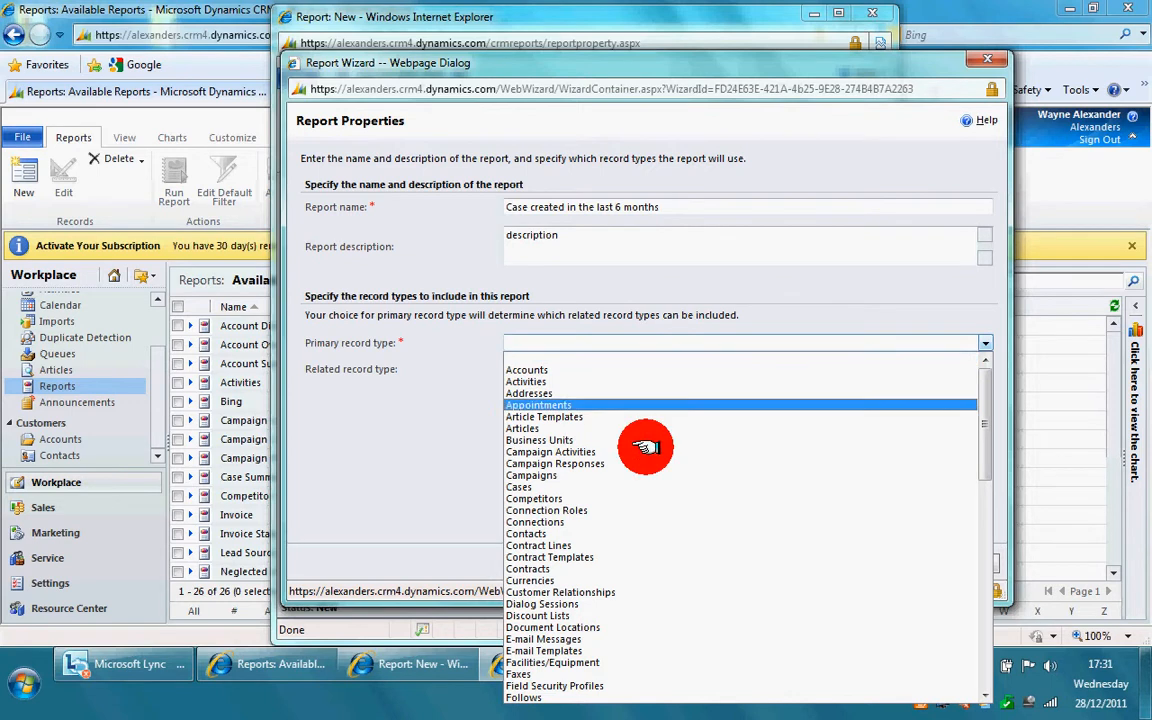
{"action": "left_click", "coordinate": [644, 485]}
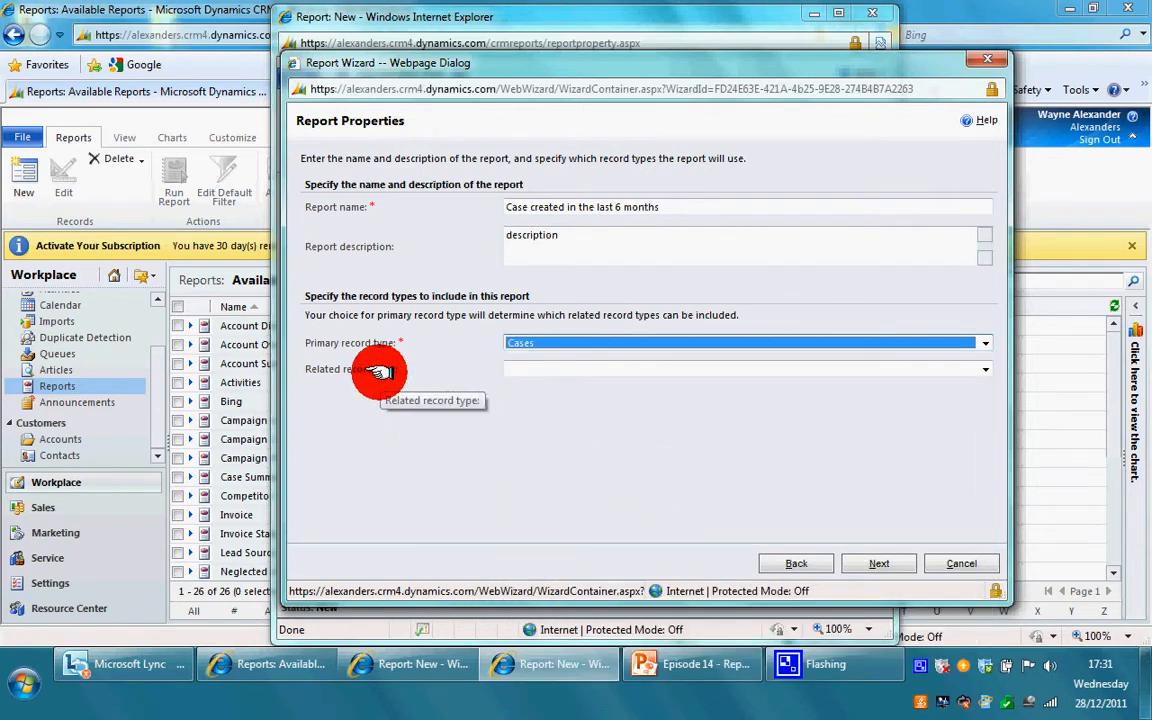
{"action": "left_click", "coordinate": [585, 368]}
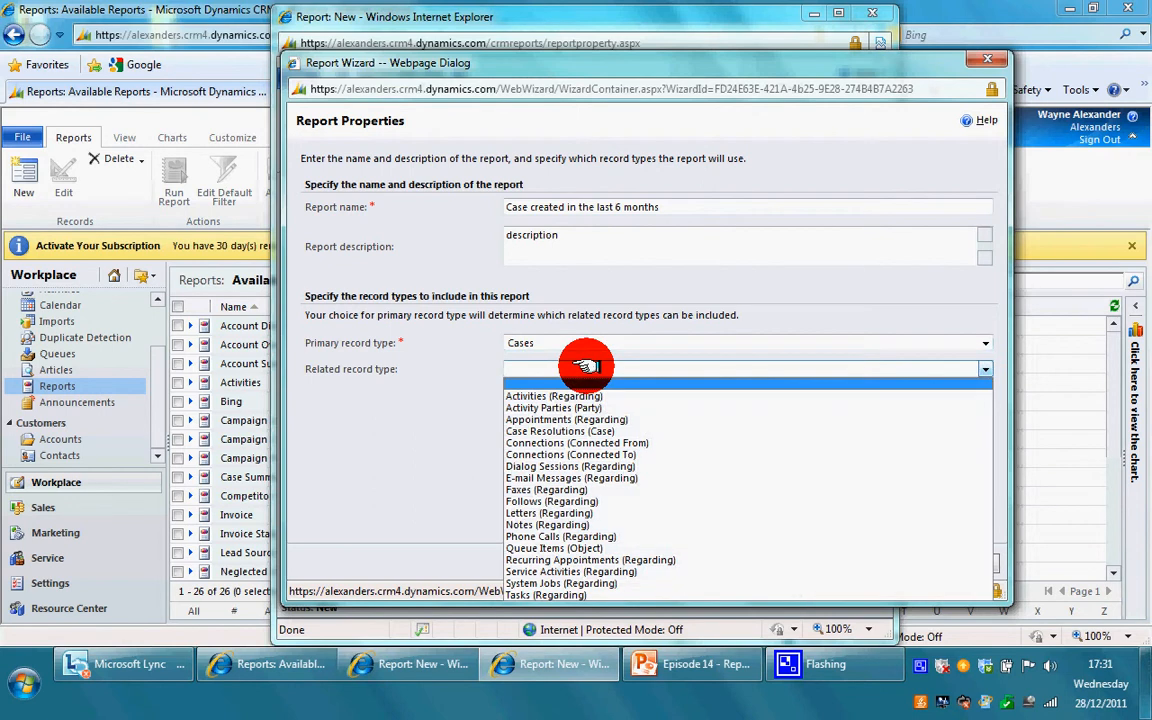
{"action": "left_click", "coordinate": [553, 370]}
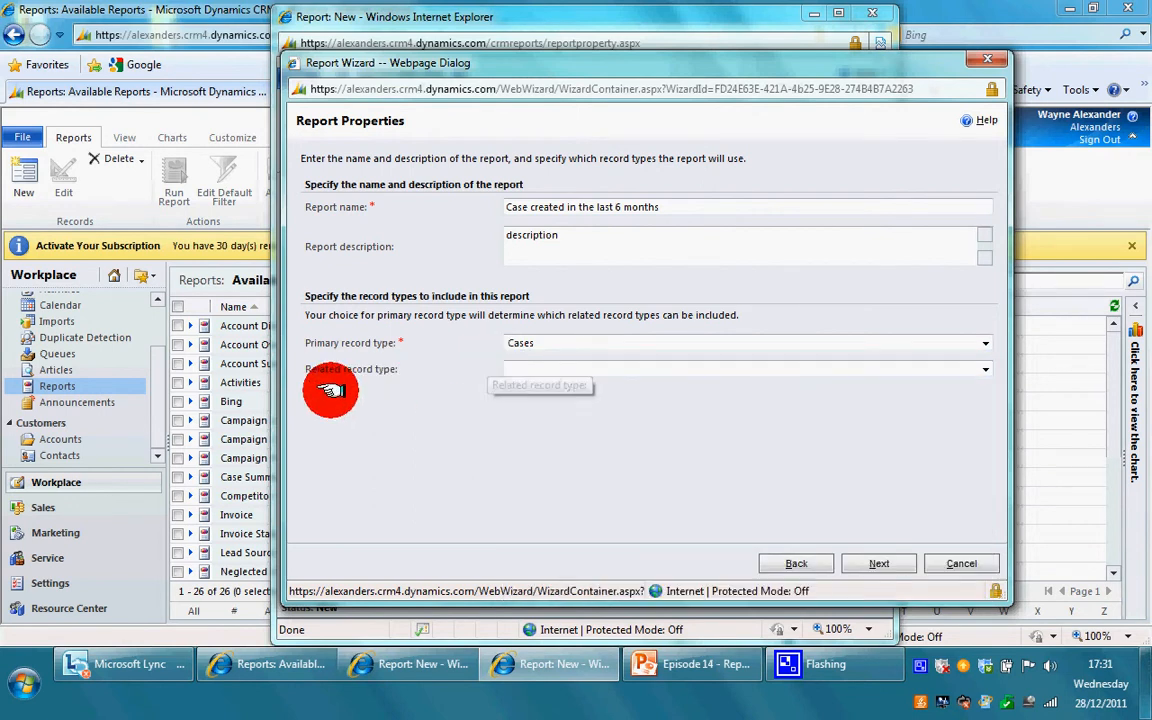
{"action": "left_click", "coordinate": [550, 366]}
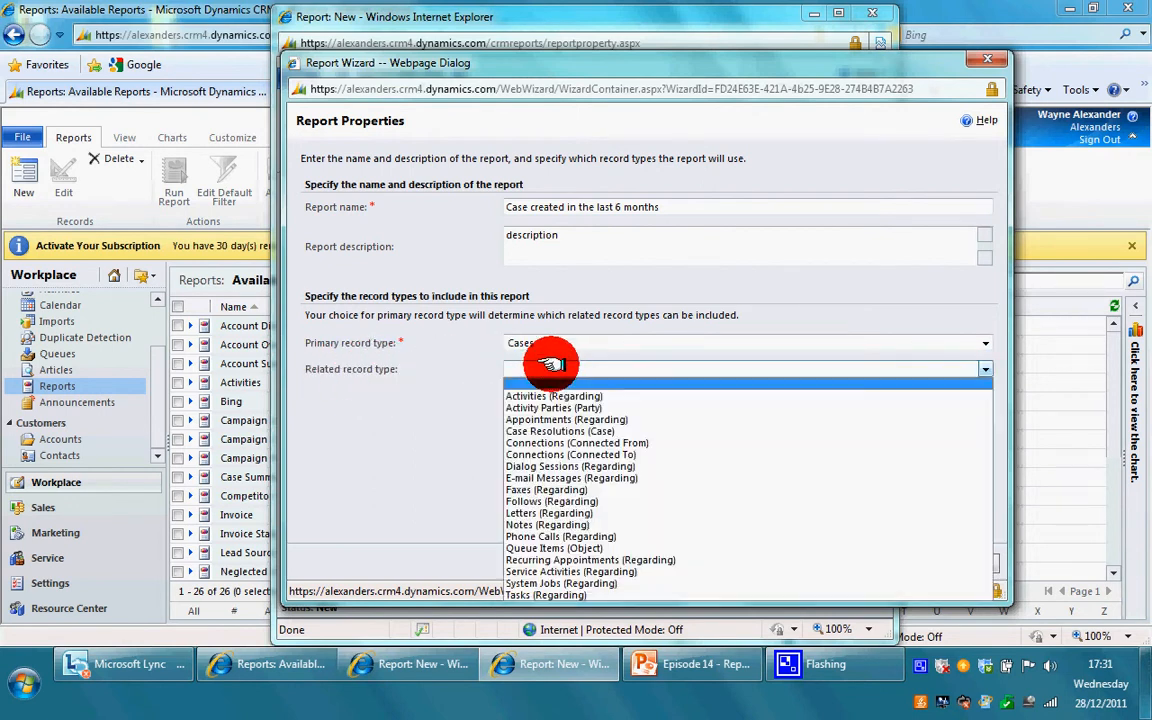
{"action": "left_click", "coordinate": [518, 347]}
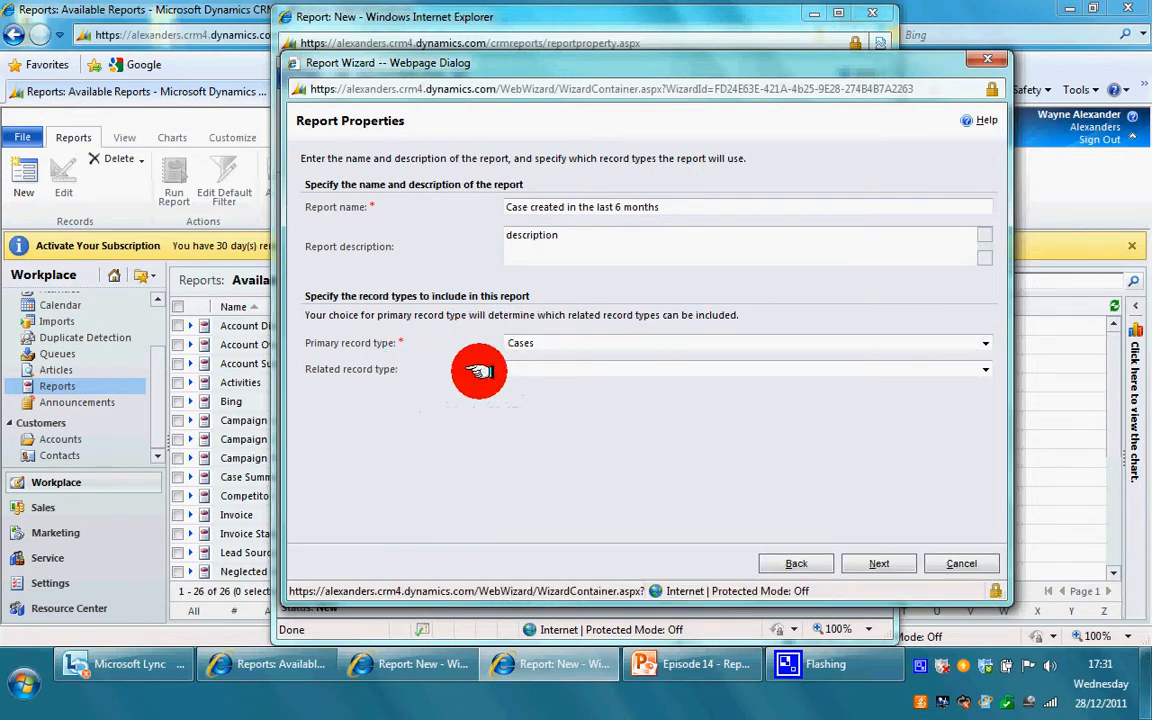
{"action": "left_click", "coordinate": [553, 366]}
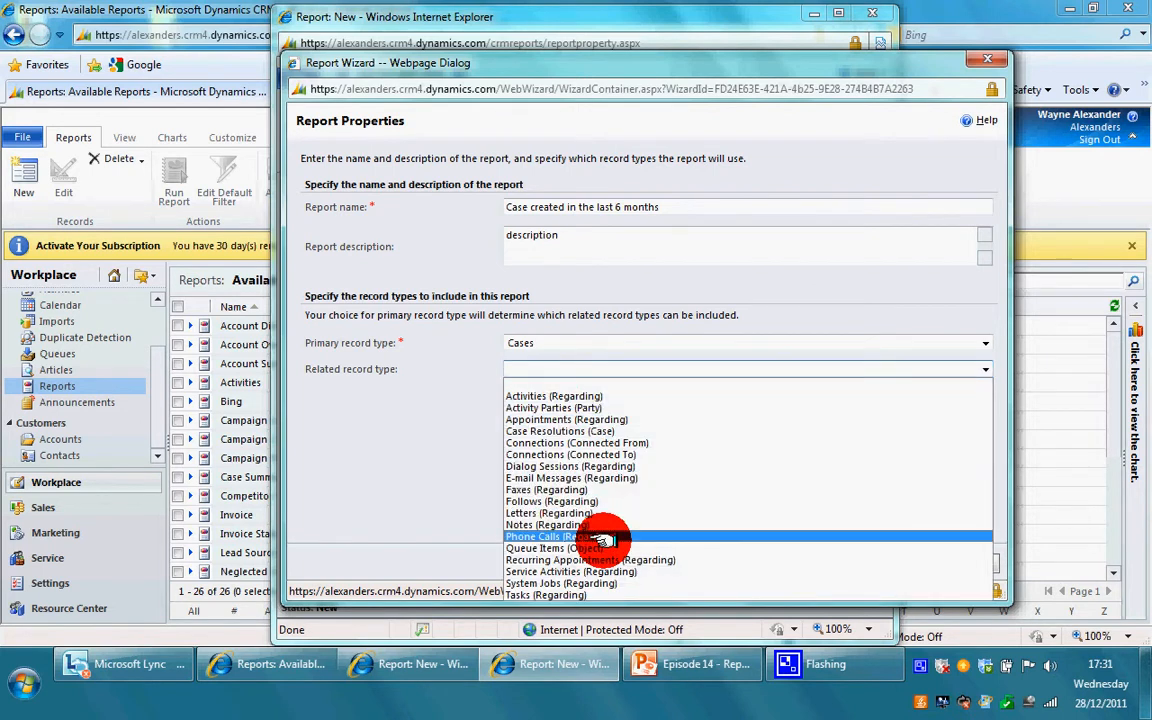
{"action": "left_click", "coordinate": [440, 462]}
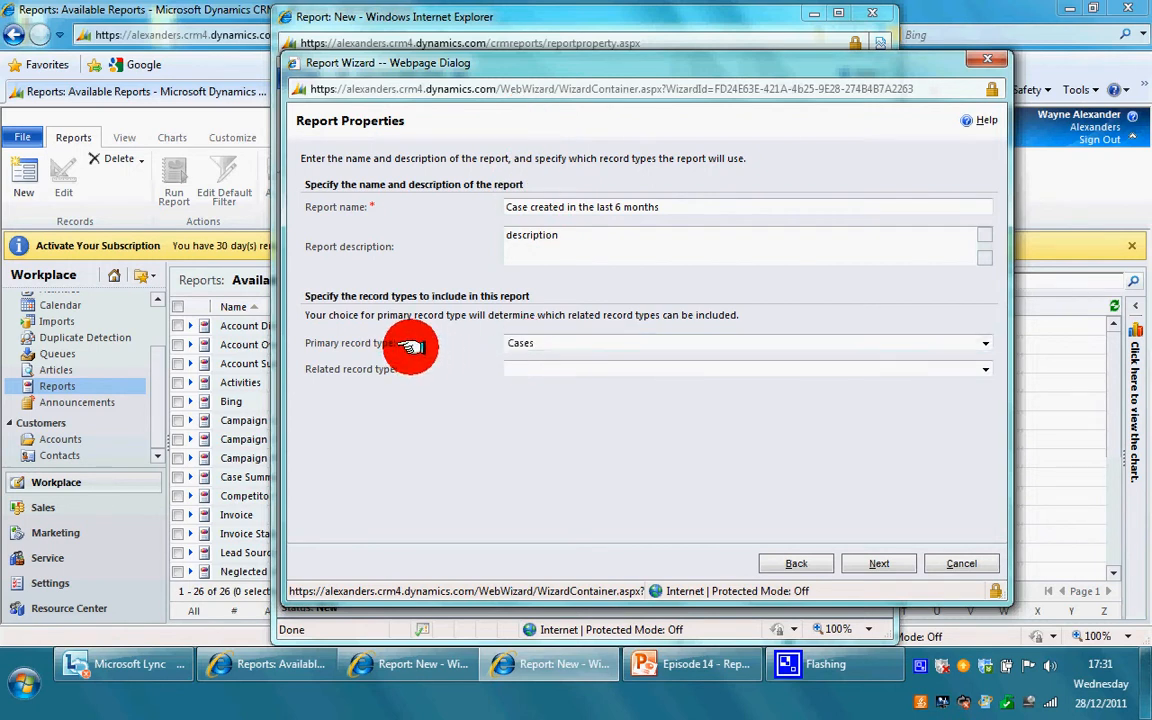
{"action": "left_click", "coordinate": [860, 564]}
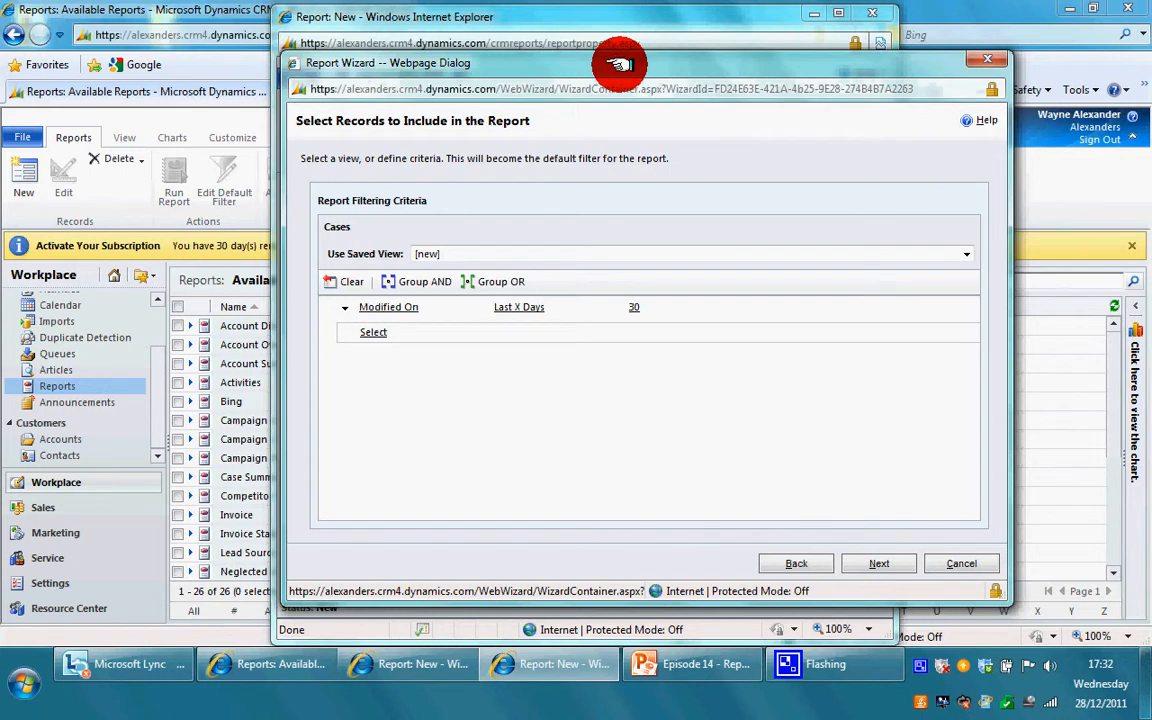
Clear the default filtering criteria for the Cases records.
{"action": "left_click_drag", "start_coordinate": [620, 60], "coordinate": [621, 51]}
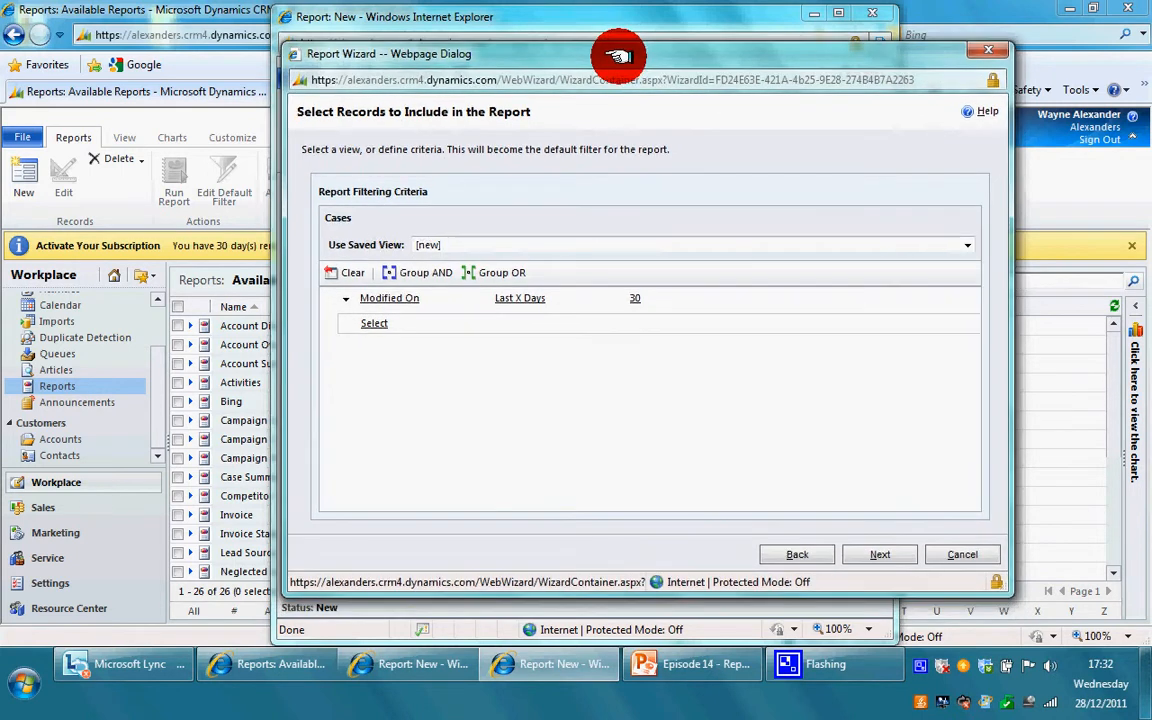
{"action": "left_click", "coordinate": [352, 276]}
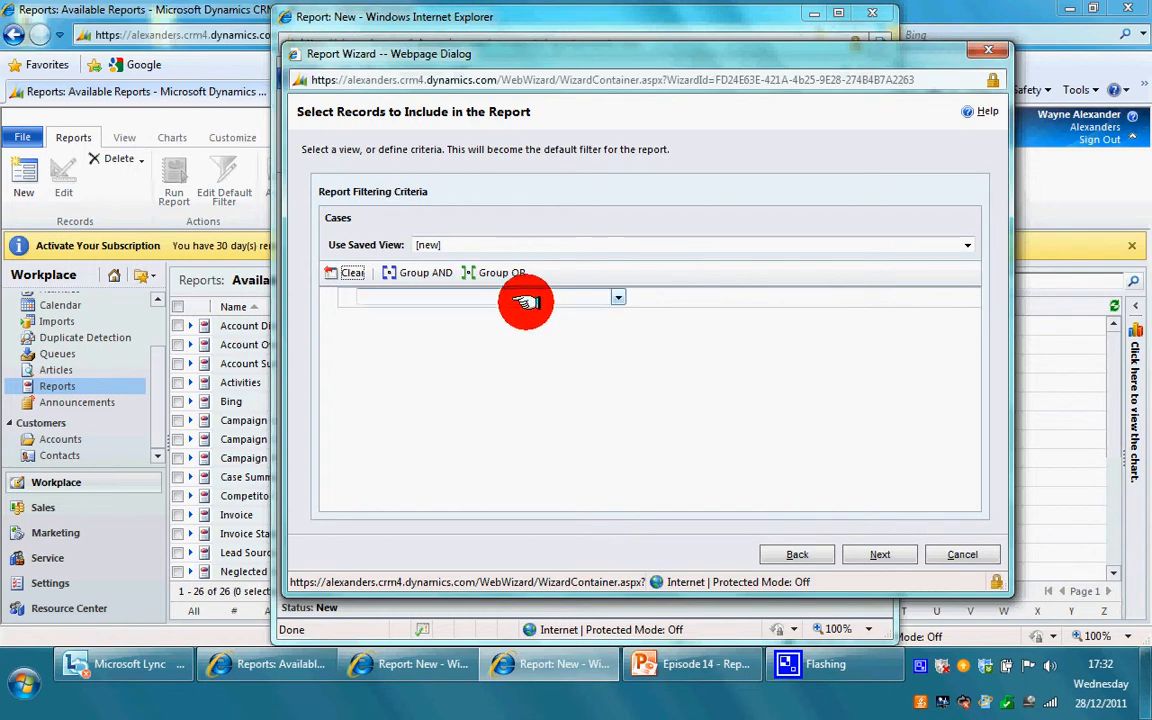
Filter the cases by Created On with the Last X Months condition set to 6, and continue to the field layout.
{"action": "left_click", "coordinate": [617, 296]}
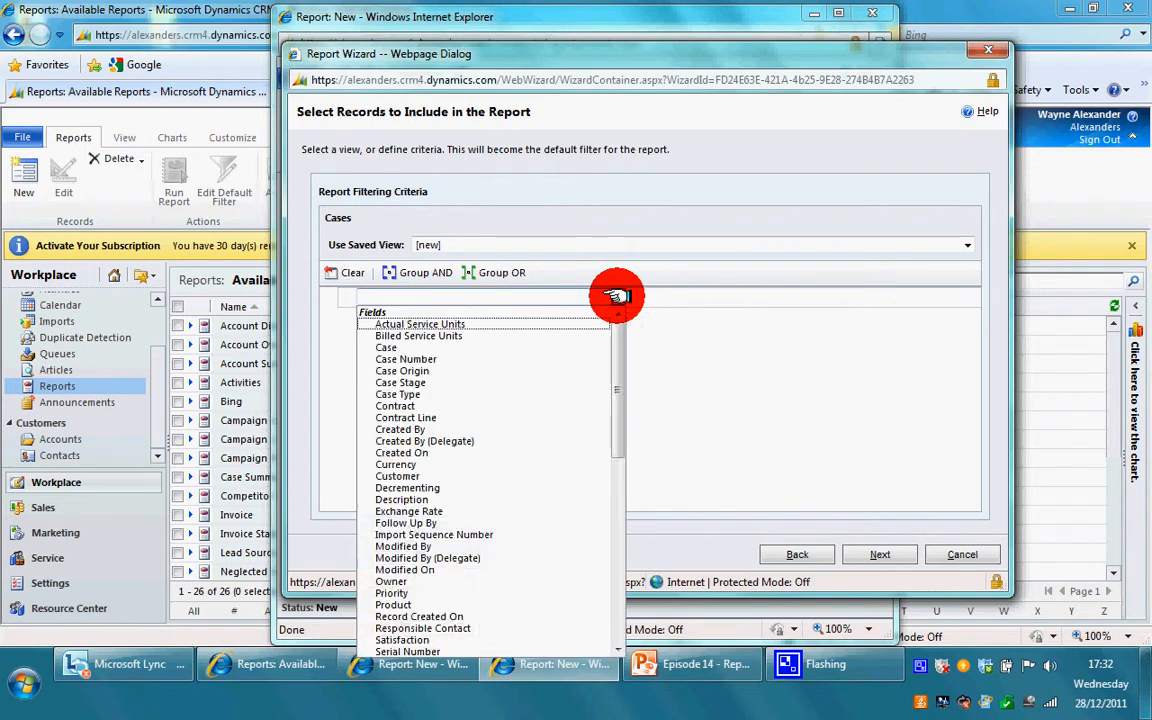
{"action": "mouse_move", "coordinate": [617, 343]}
{"action": "left_mouse_down"}
{"action": "mouse_move", "coordinate": [617, 371]}
{"action": "mouse_move", "coordinate": [617, 347]}
{"action": "mouse_move", "coordinate": [617, 357]}
{"action": "left_mouse_up"}
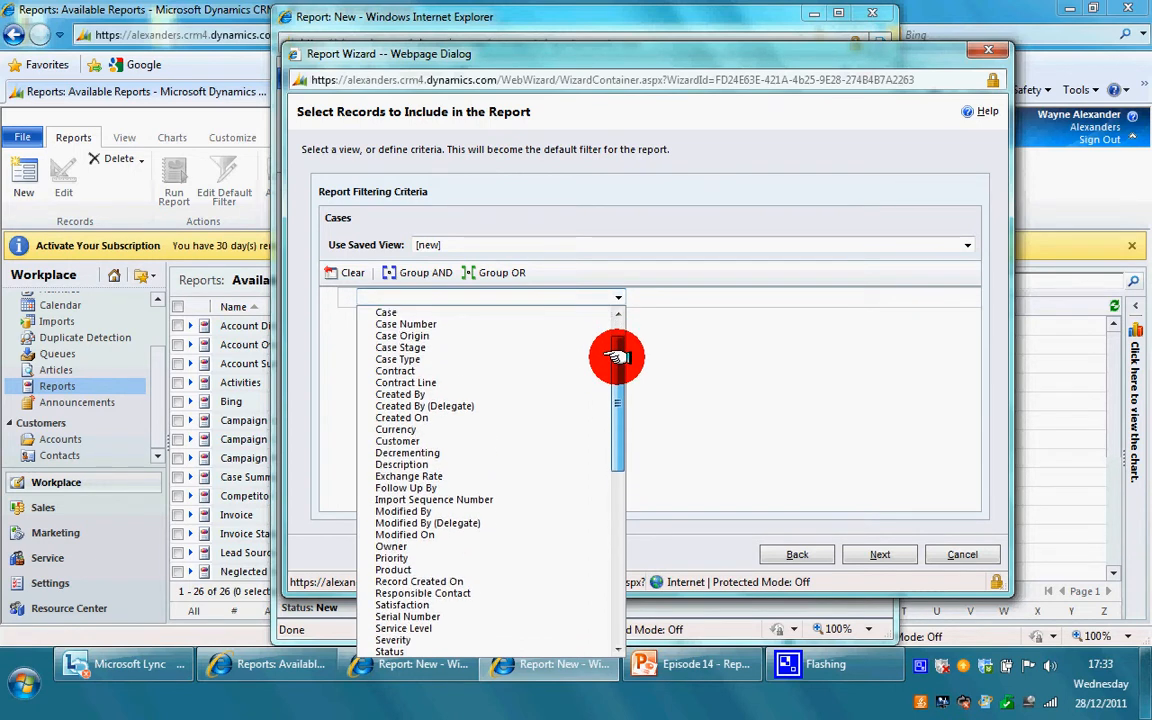
{"action": "left_click", "coordinate": [550, 417]}
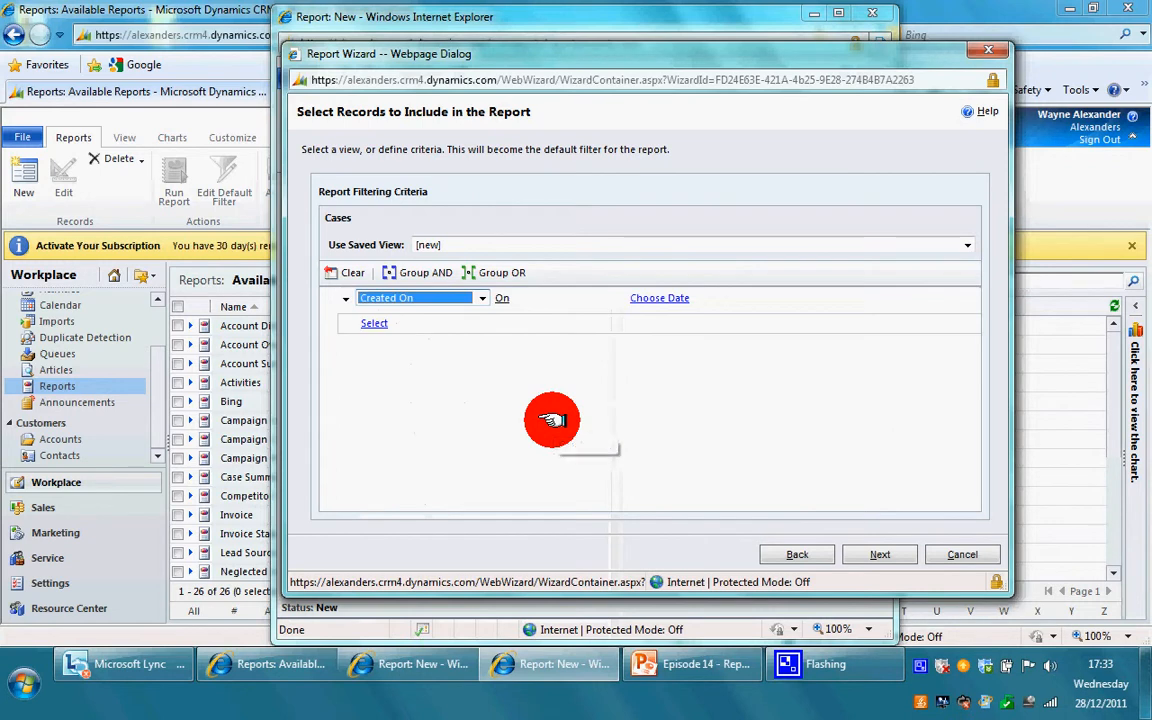
{"action": "left_click", "coordinate": [610, 298]}
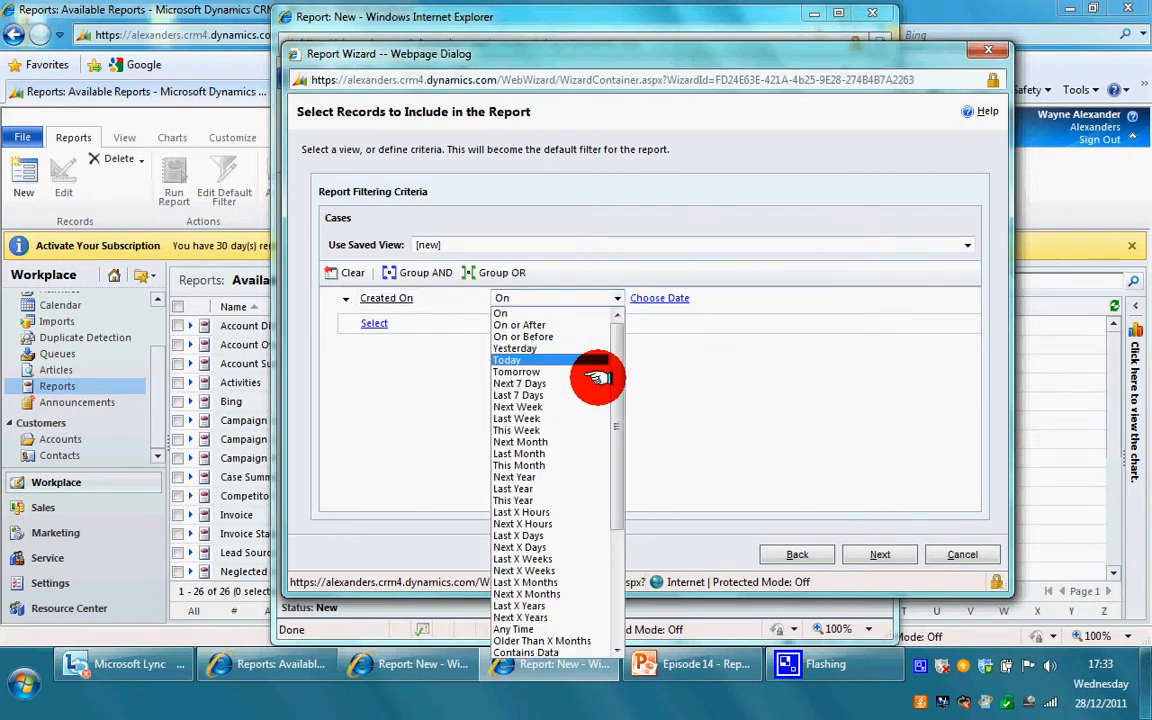
{"action": "left_click", "coordinate": [588, 455]}
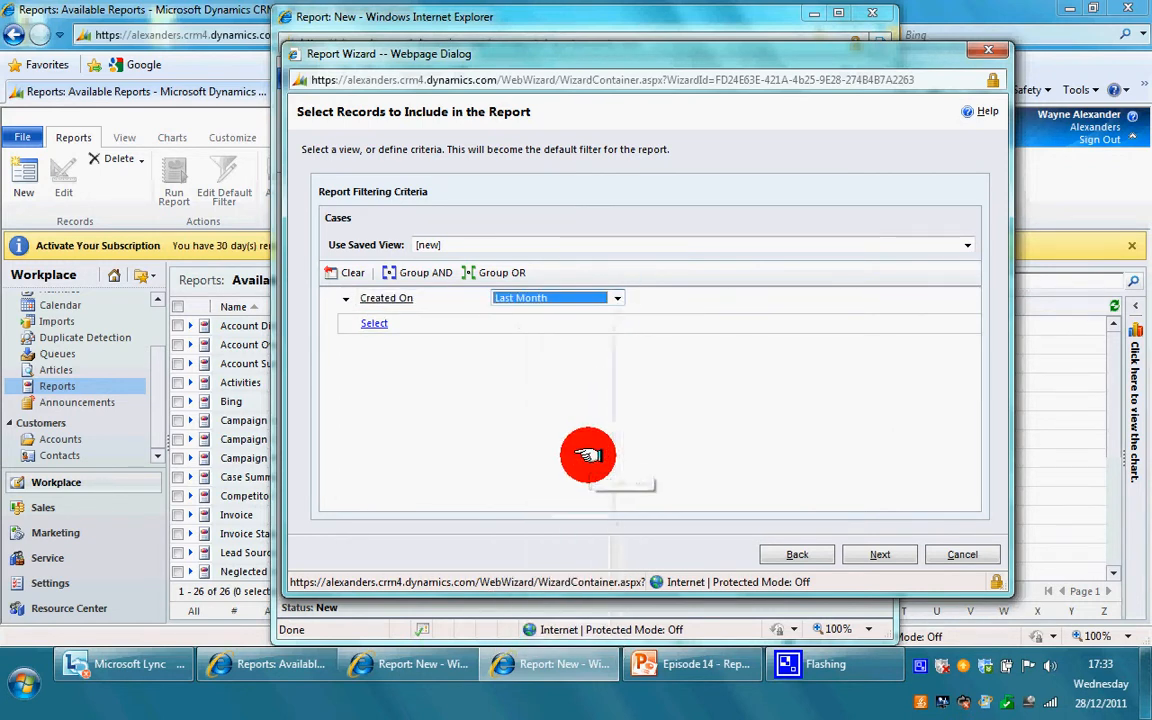
{"action": "left_click", "coordinate": [612, 297]}
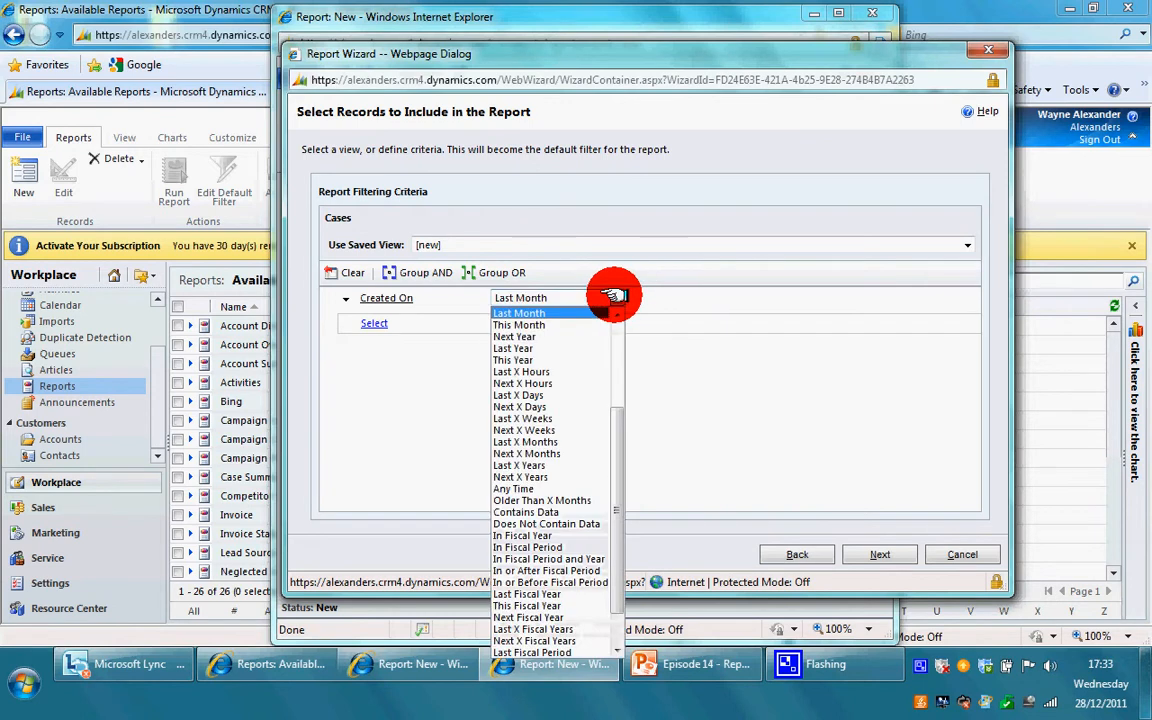
{"action": "left_click", "coordinate": [570, 442]}
{"action": "left_click", "coordinate": [667, 298]}
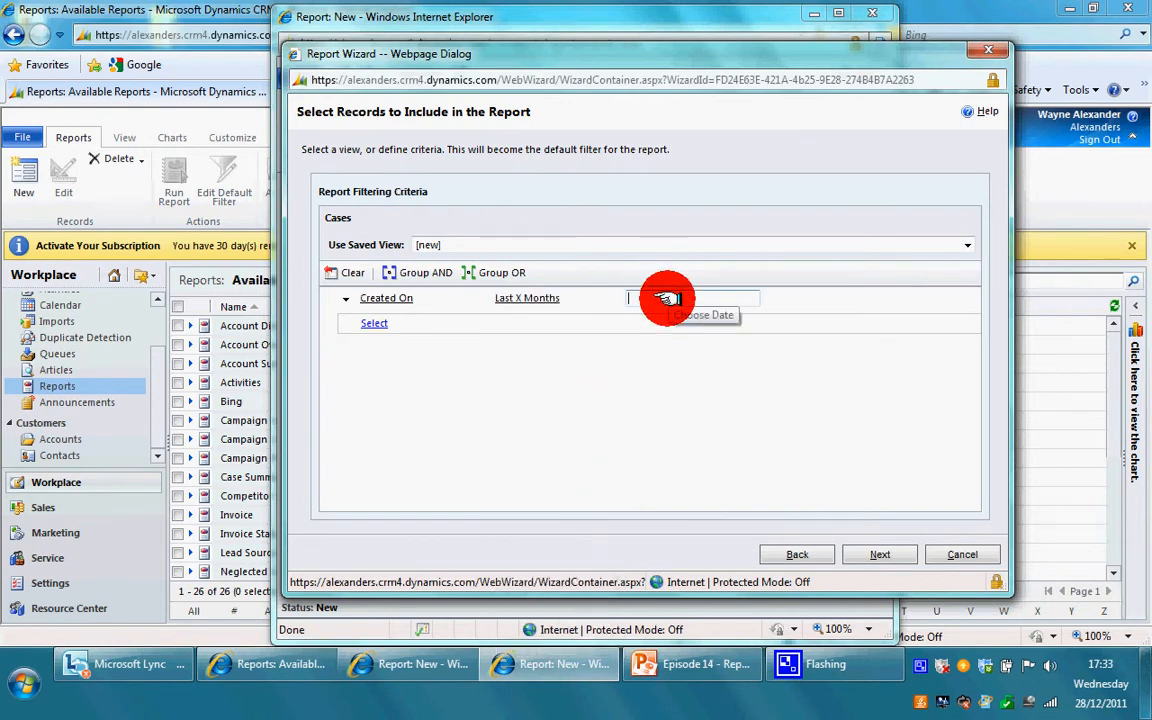
{"action": "type", "text": "6"}
{"action": "left_click", "coordinate": [858, 553]}
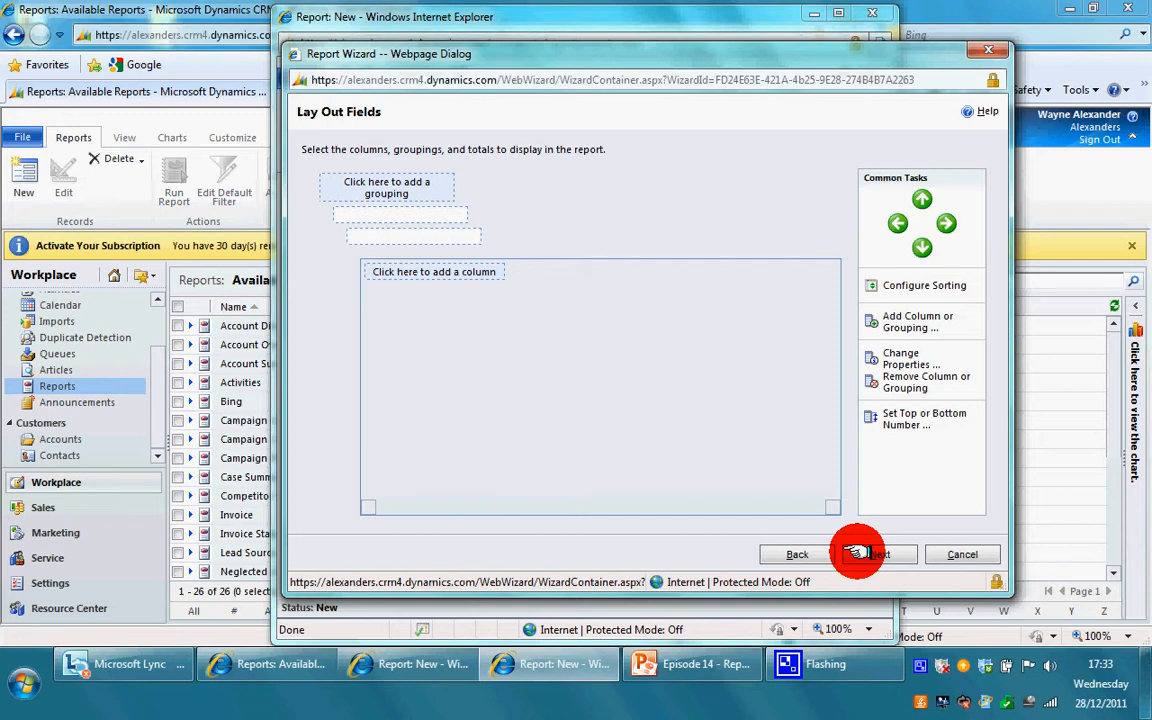
Start a new grouping on the Customer column of the Cases records, keeping the ascending sort order.
{"action": "left_click", "coordinate": [418, 183]}
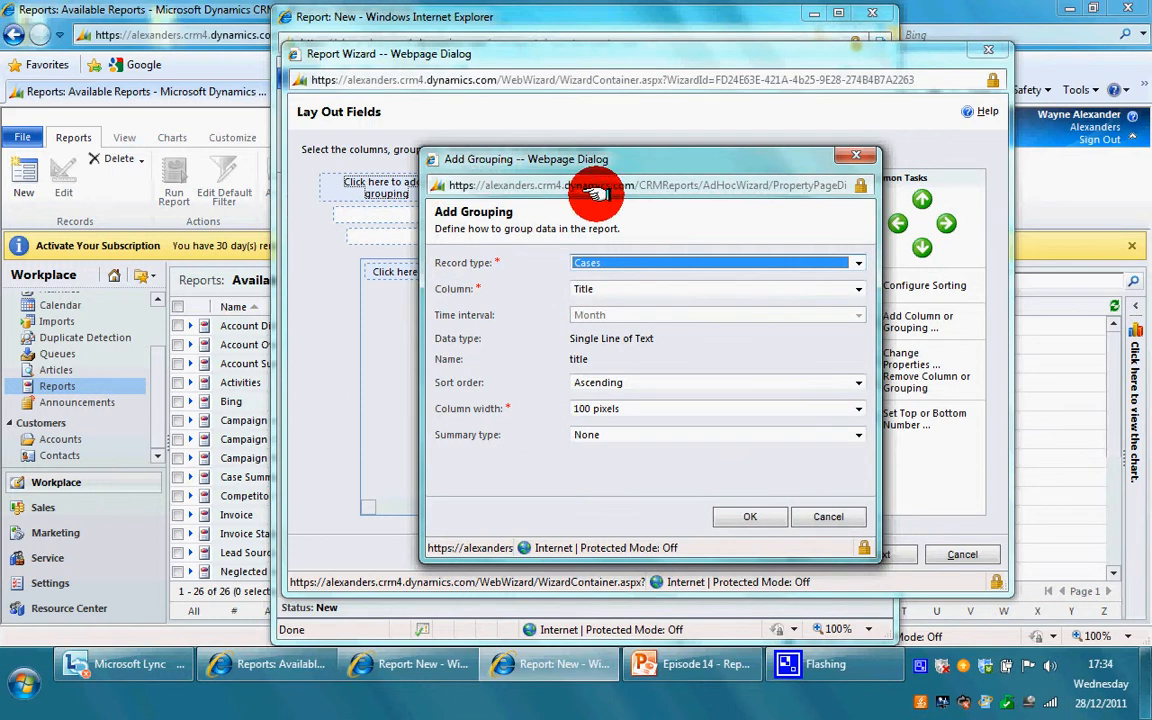
{"action": "left_click_drag", "start_coordinate": [612, 158], "coordinate": [665, 94]}
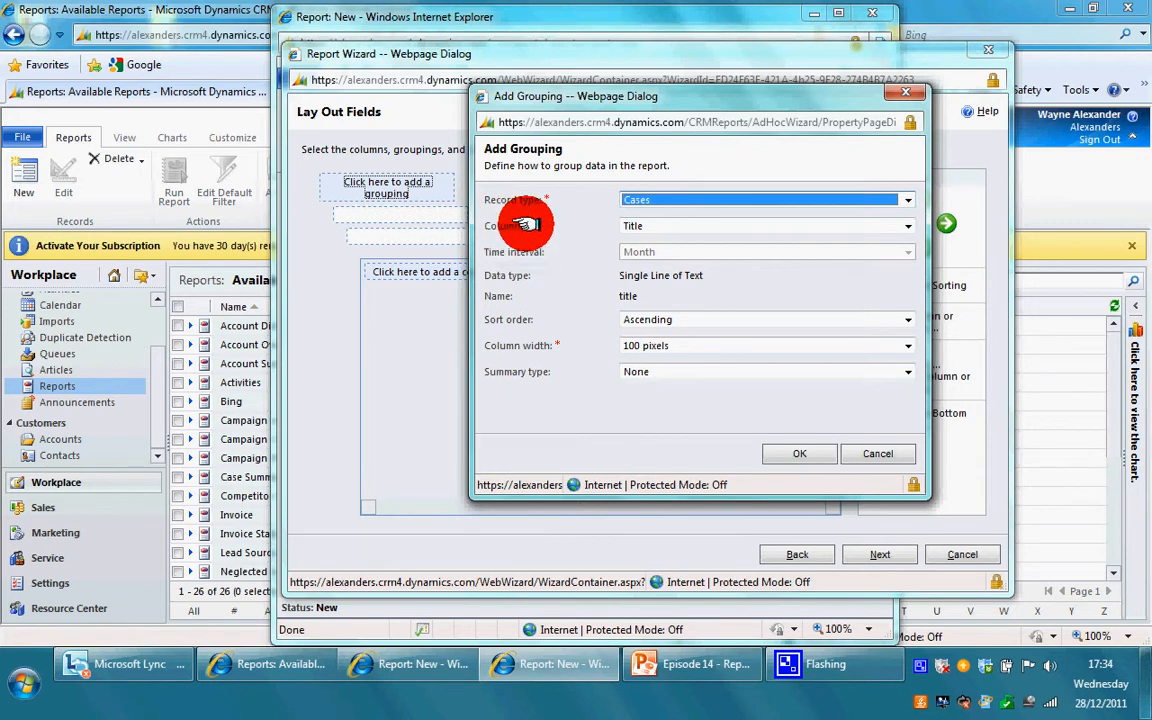
{"action": "left_click", "coordinate": [707, 226]}
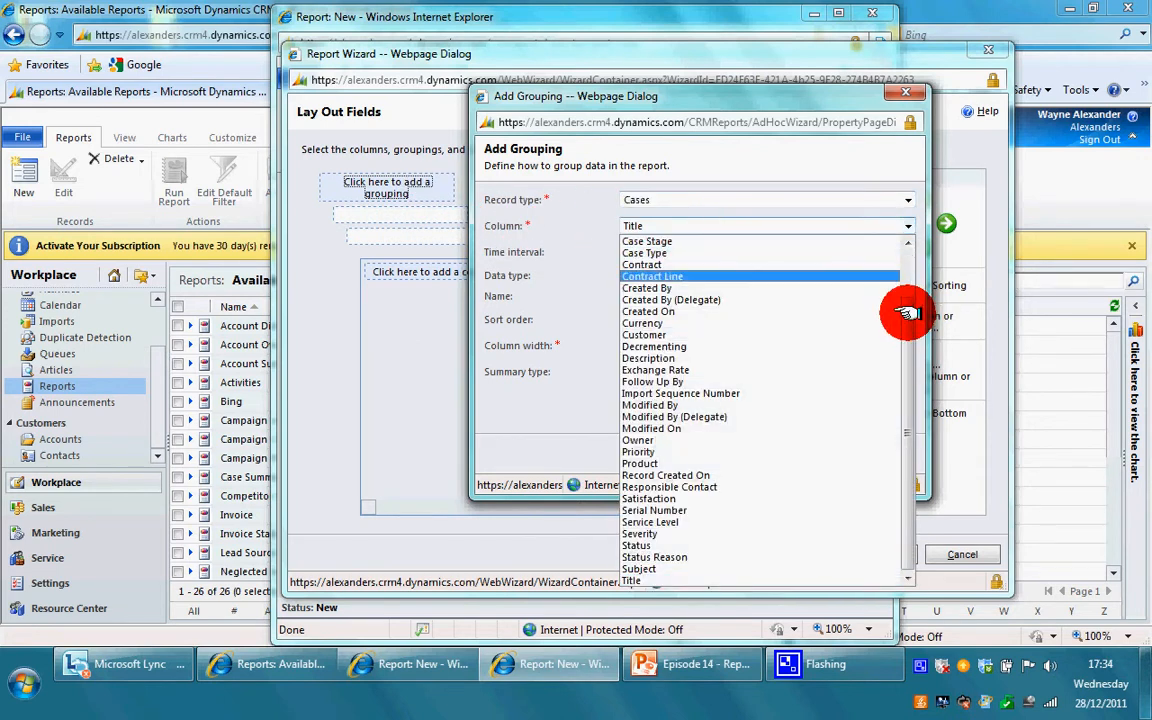
{"action": "scroll", "coordinate": [908, 308], "scroll_direction": "up", "scroll_amount": 1}
{"action": "left_click", "coordinate": [816, 345]}
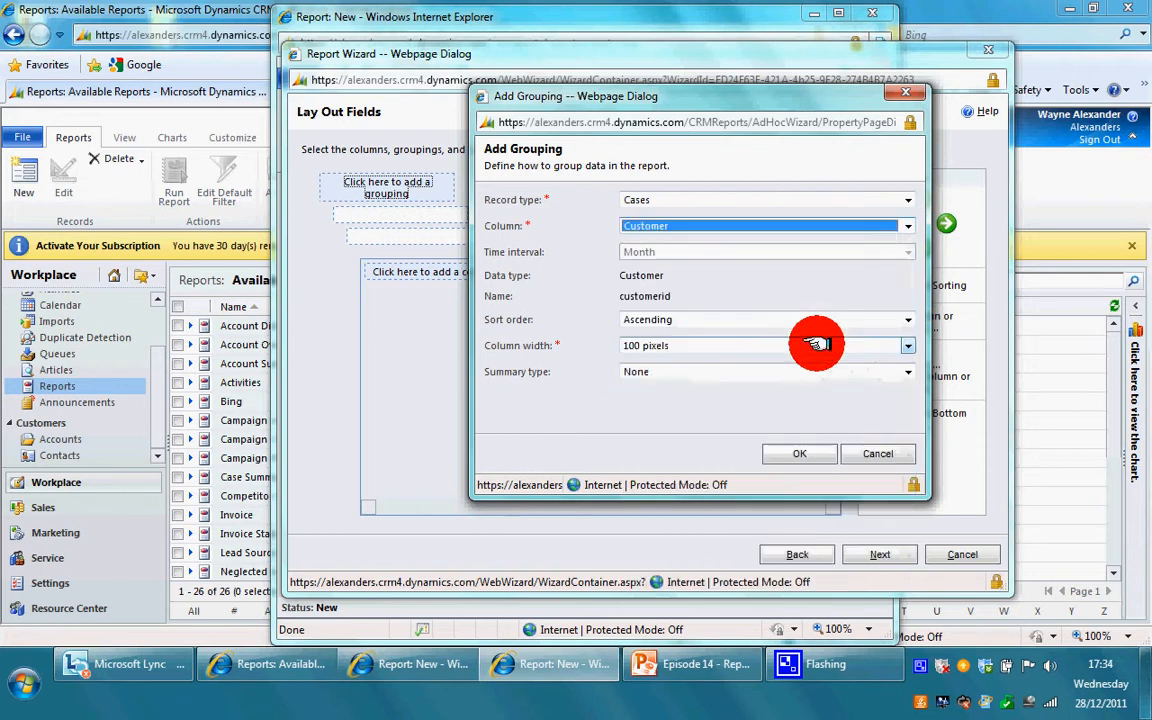
{"action": "left_click", "coordinate": [740, 318]}
{"action": "left_click", "coordinate": [737, 313]}
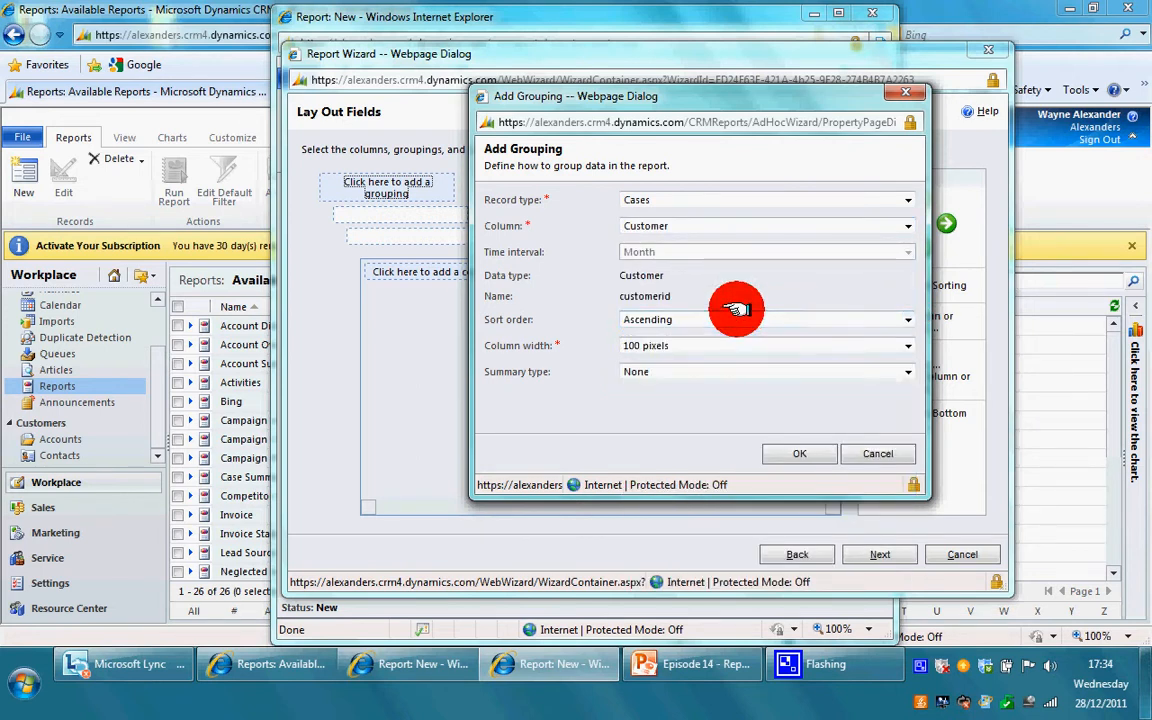
Set the Customer grouping's column width to 125 pixels and its summary type to Count, and add it to the layout.
{"action": "left_click", "coordinate": [738, 345]}
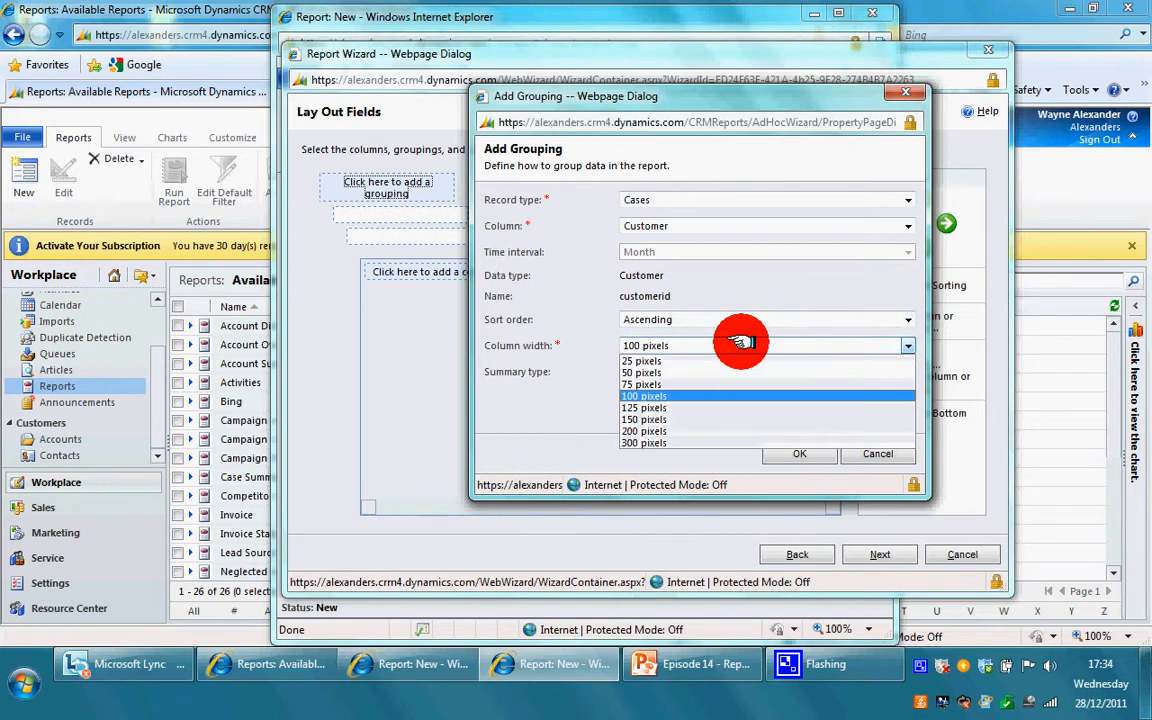
{"action": "left_click", "coordinate": [740, 407]}
{"action": "left_click", "coordinate": [745, 372]}
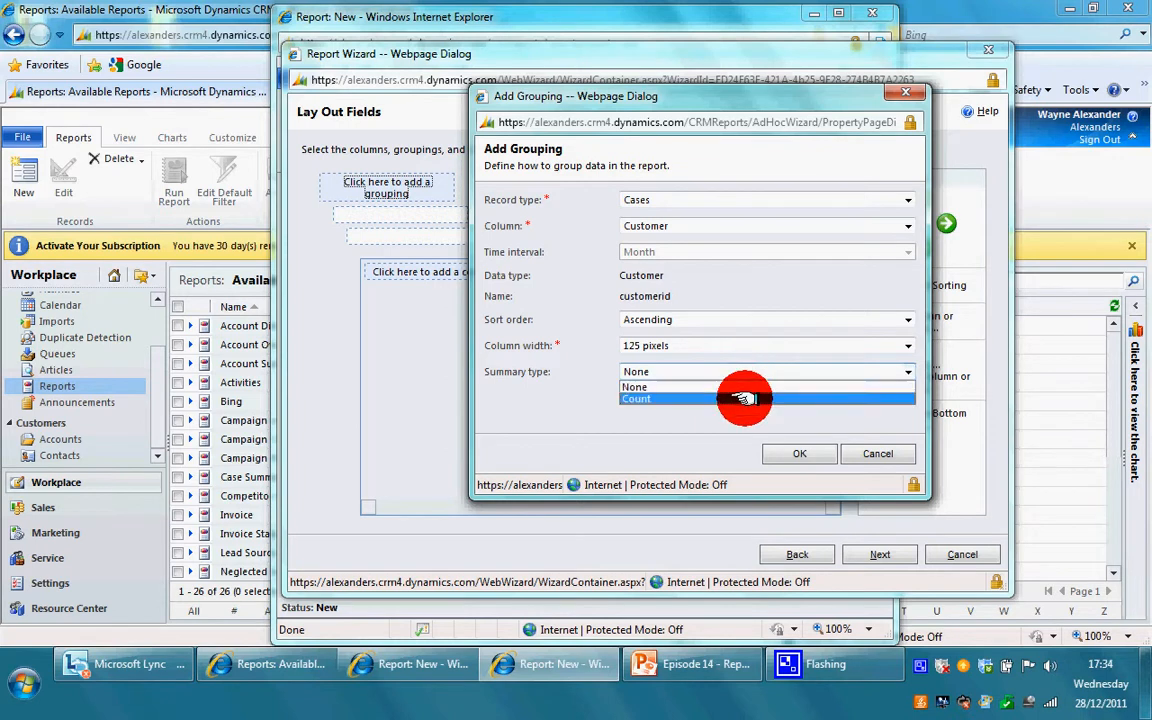
{"action": "left_click", "coordinate": [745, 398]}
{"action": "left_click", "coordinate": [800, 458]}
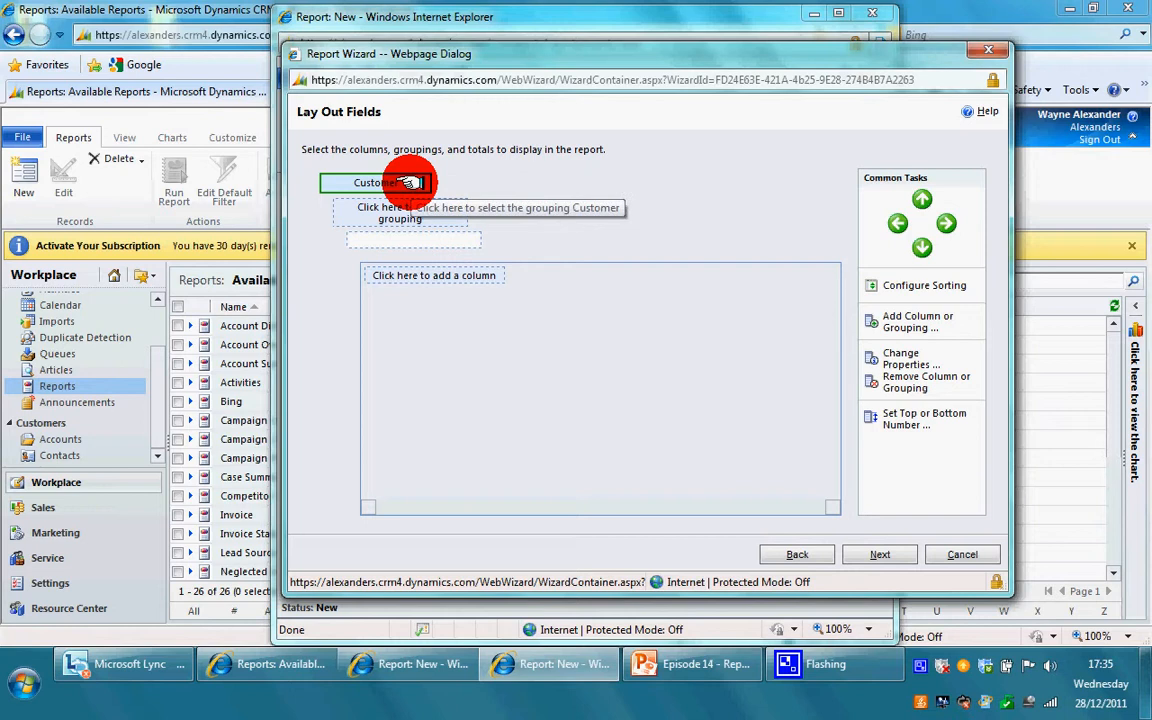
Add the Title column of the Cases records to the report layout.
{"action": "left_click", "coordinate": [450, 276]}
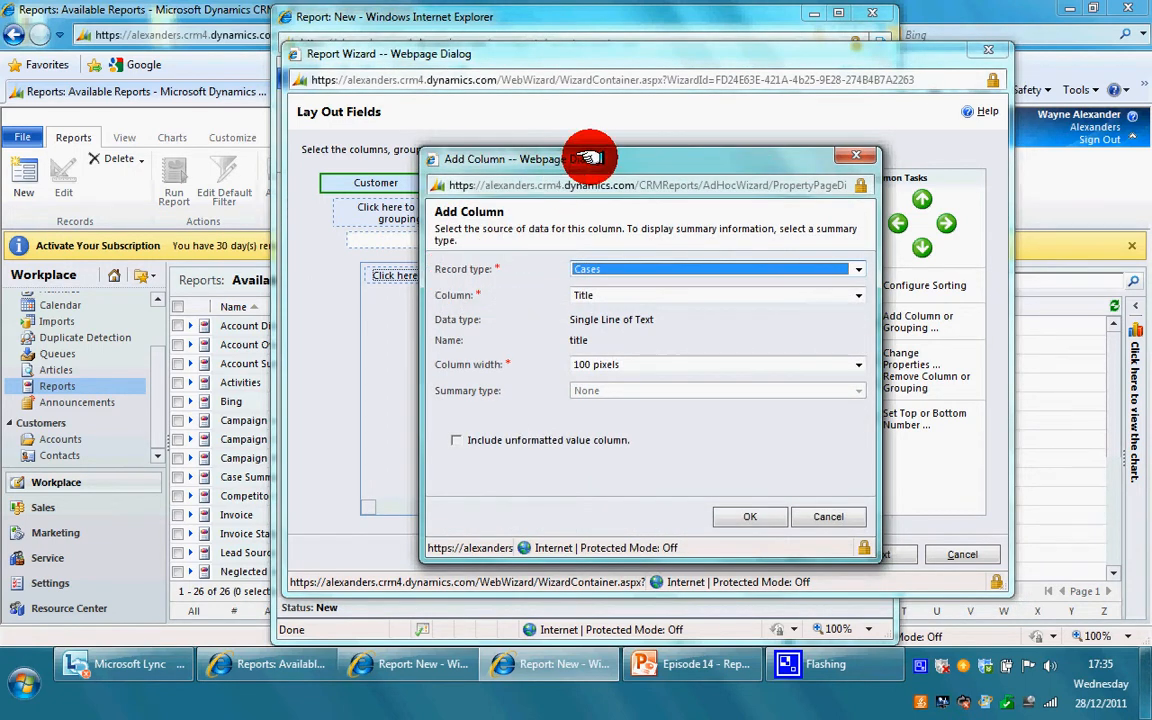
{"action": "left_click_drag", "start_coordinate": [588, 159], "coordinate": [606, 115]}
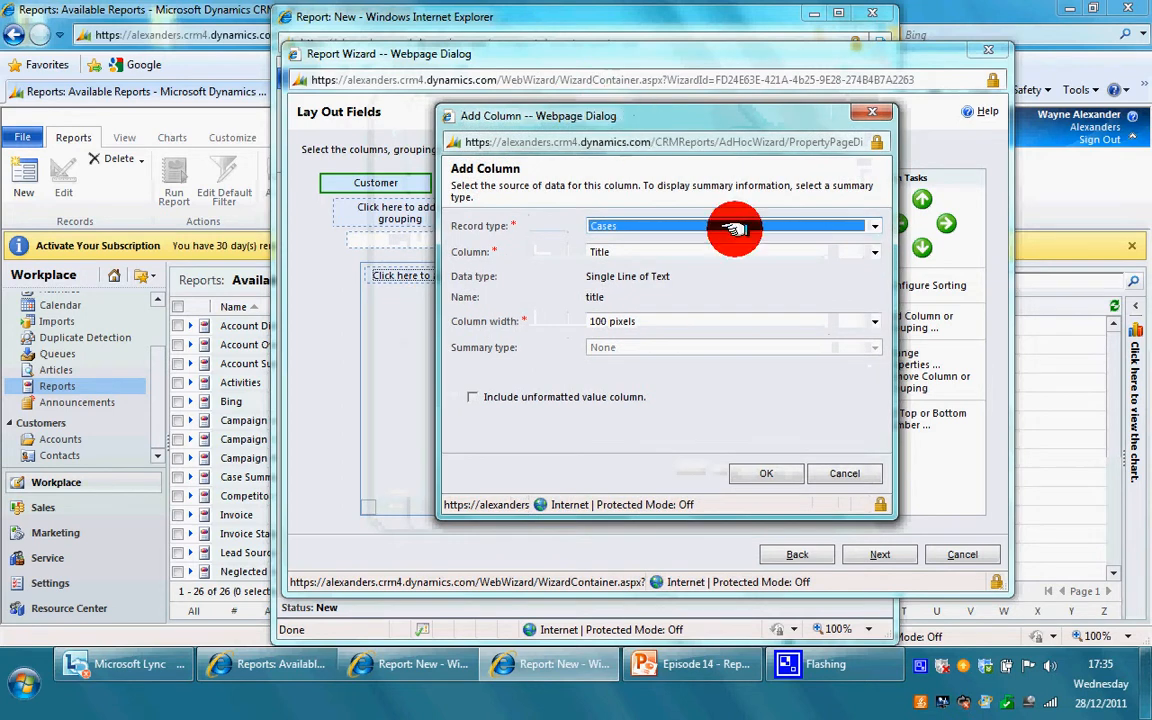
{"action": "left_click", "coordinate": [800, 253]}
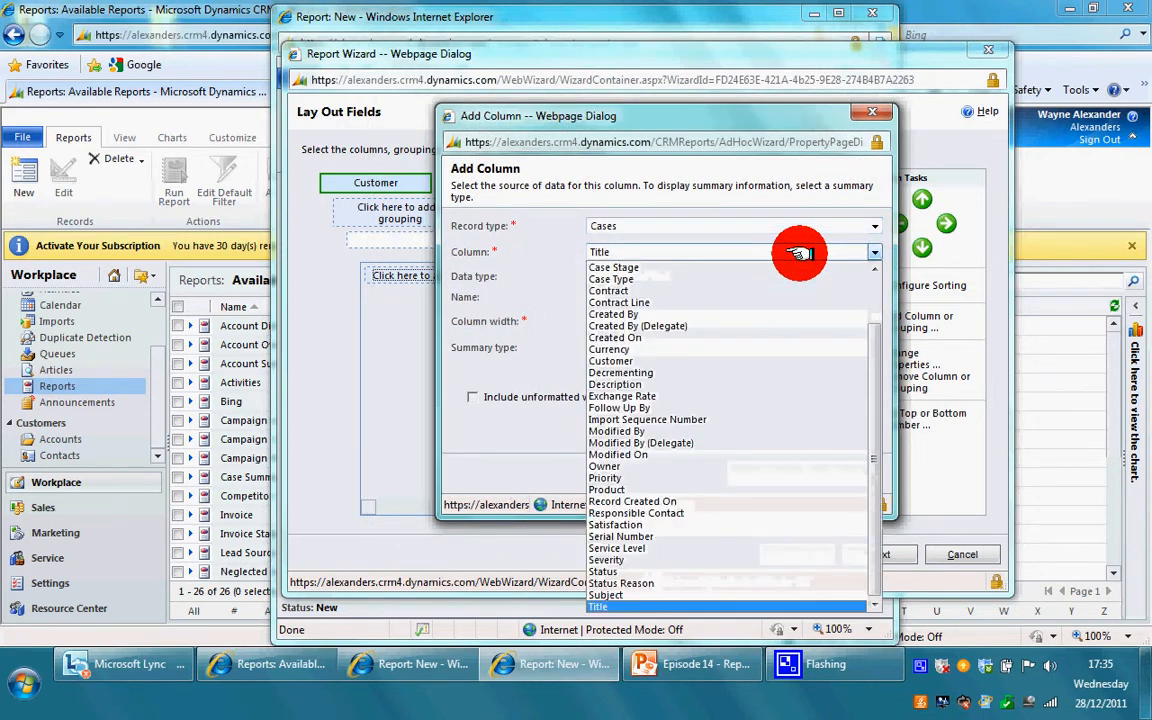
{"action": "left_click", "coordinate": [803, 253]}
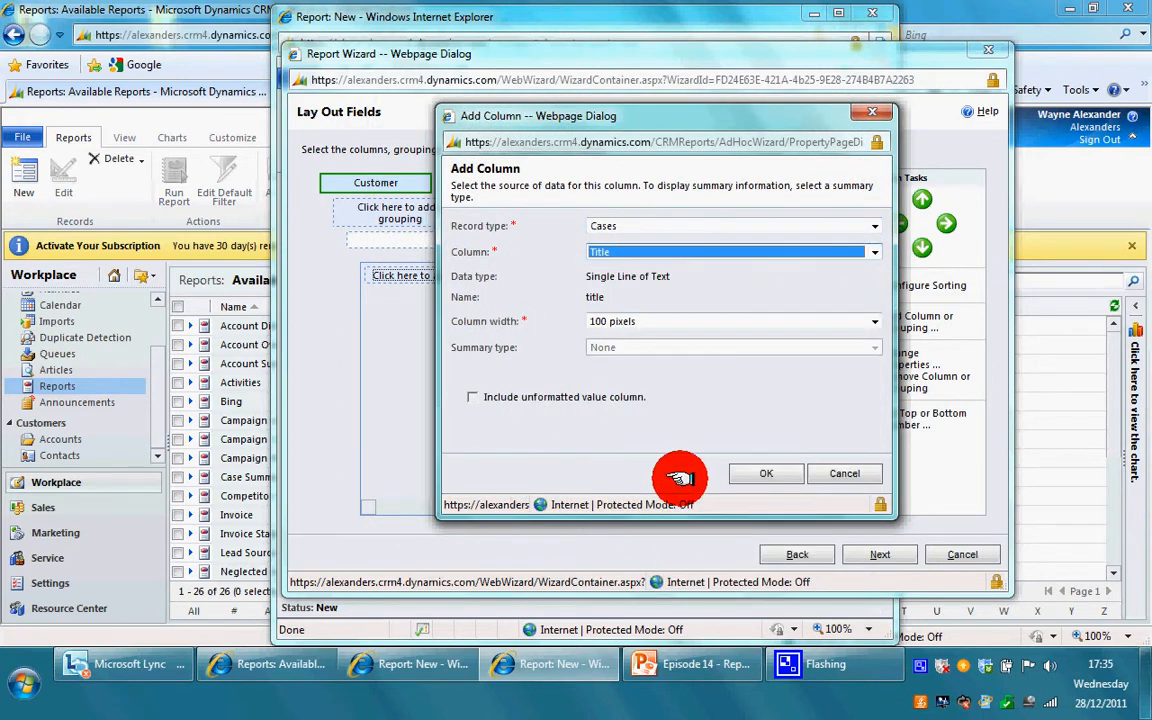
{"action": "left_click", "coordinate": [780, 471]}
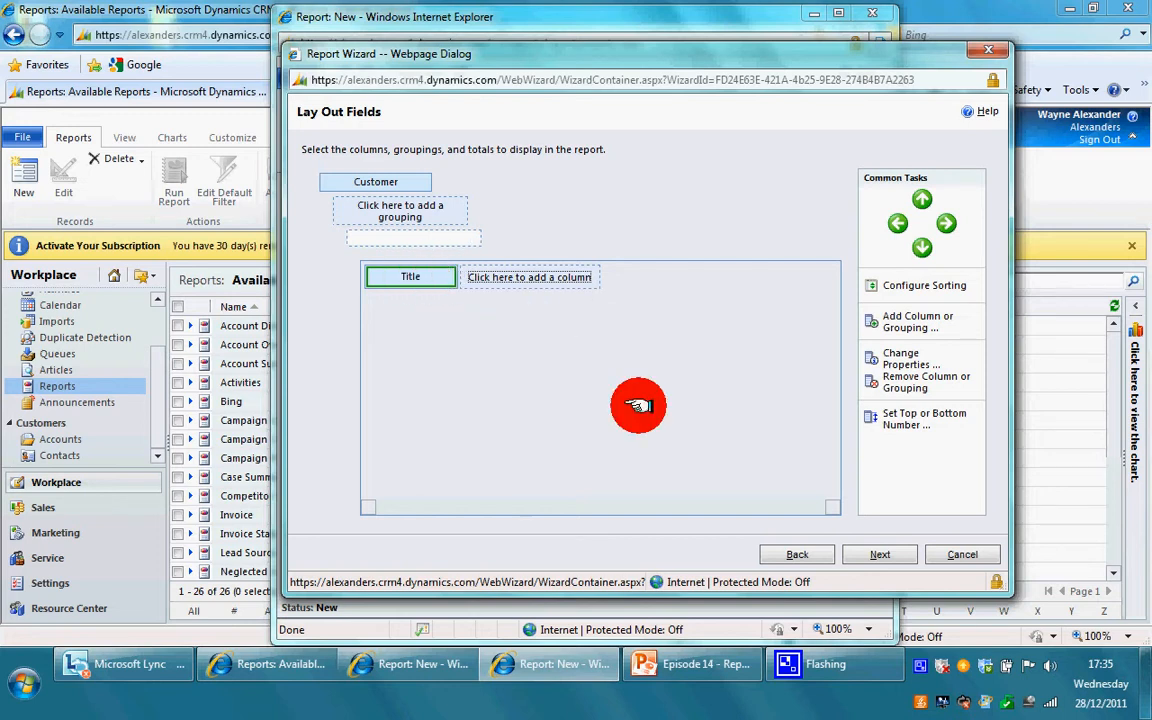
Change the Title column's properties to a width of 200 pixels.
{"action": "left_click", "coordinate": [897, 358]}
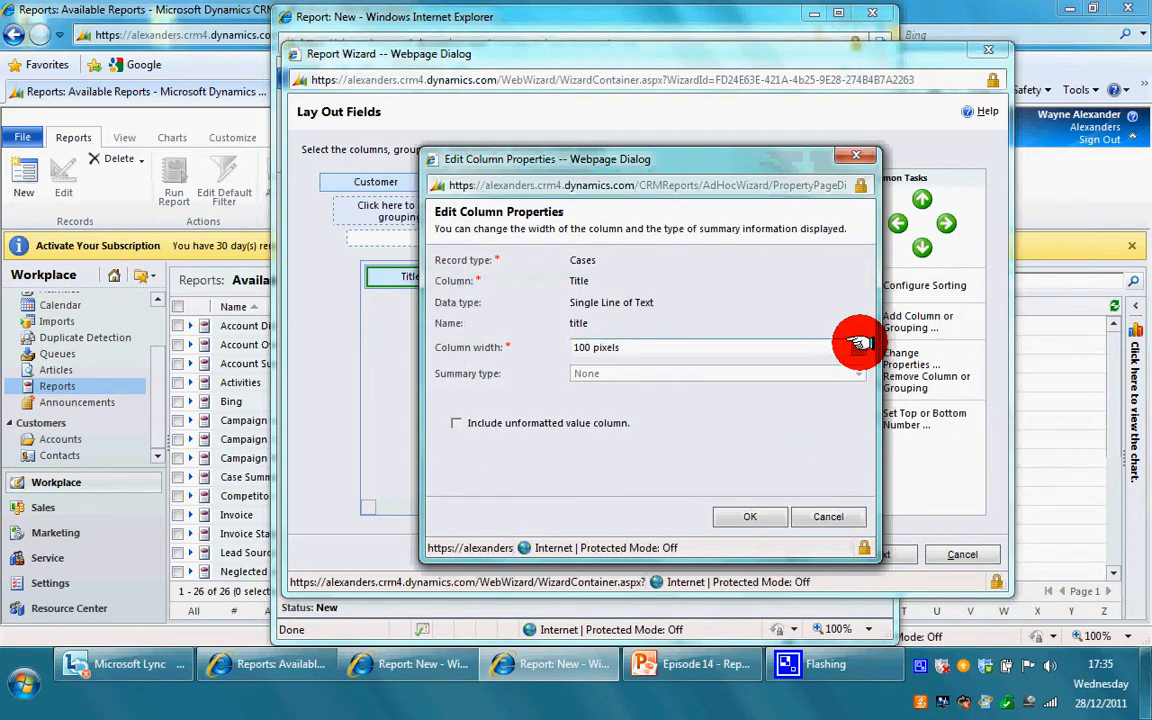
{"action": "left_click", "coordinate": [857, 345]}
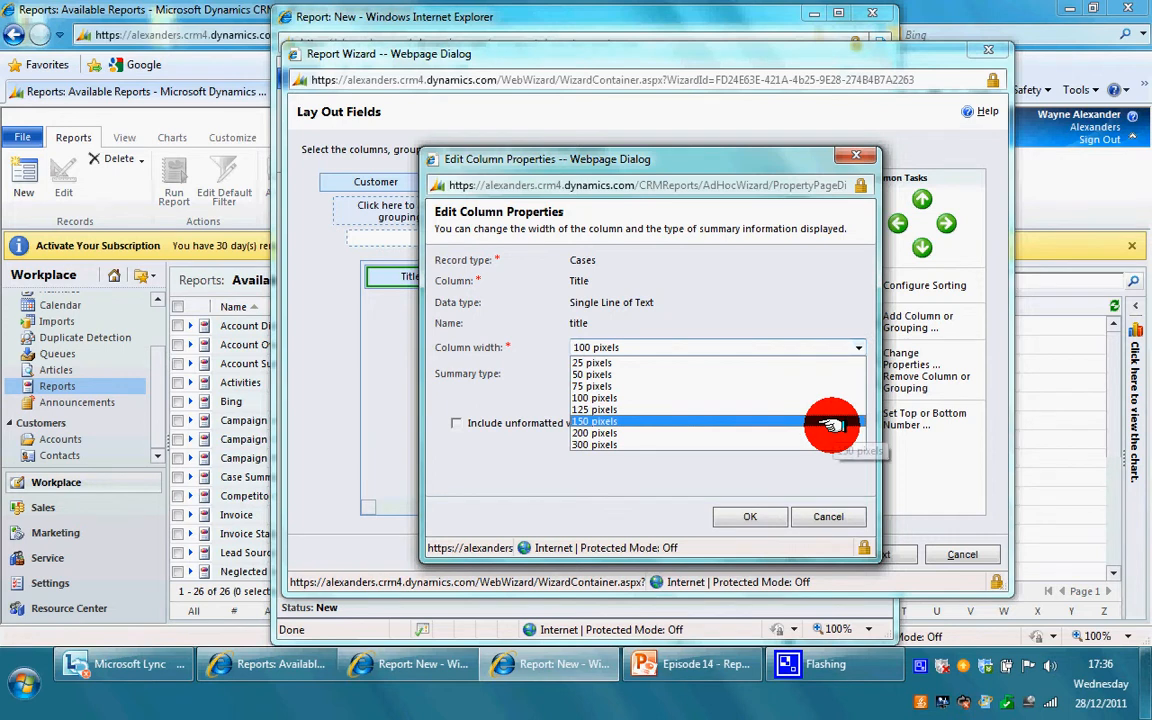
{"action": "left_click", "coordinate": [831, 432]}
{"action": "left_click", "coordinate": [752, 516]}
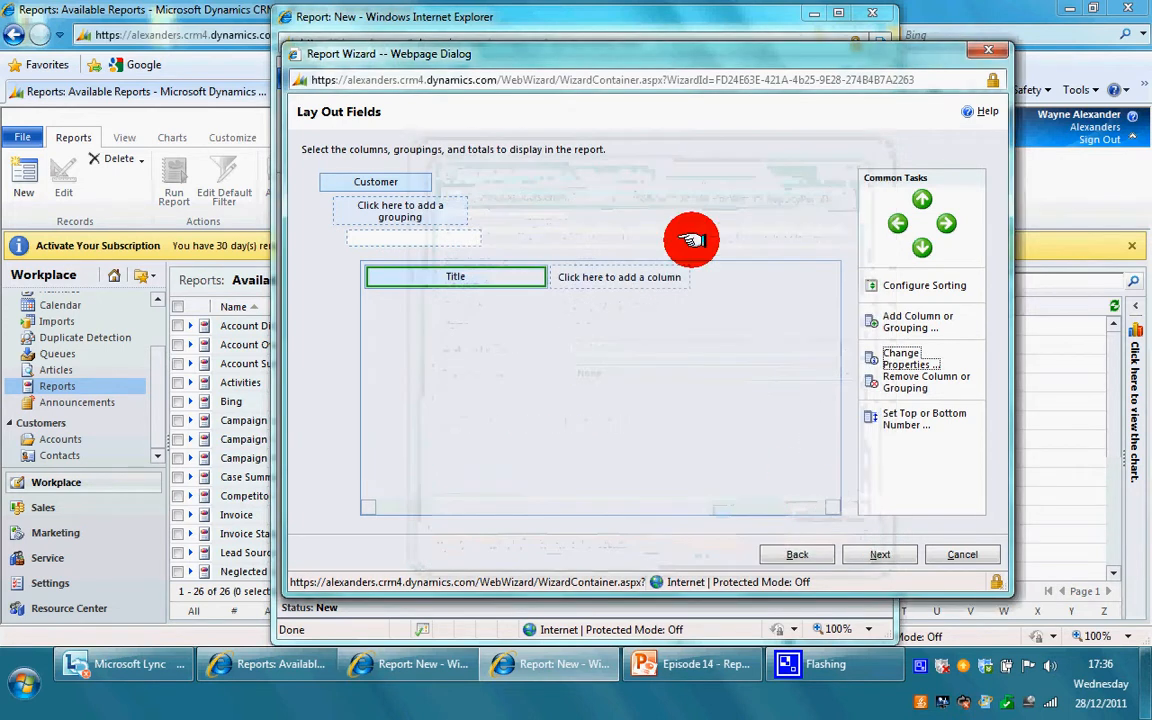
Add the Case Number column after the Title column, keeping the 100 pixels width.
{"action": "left_click_drag", "start_coordinate": [670, 50], "coordinate": [617, 53]}
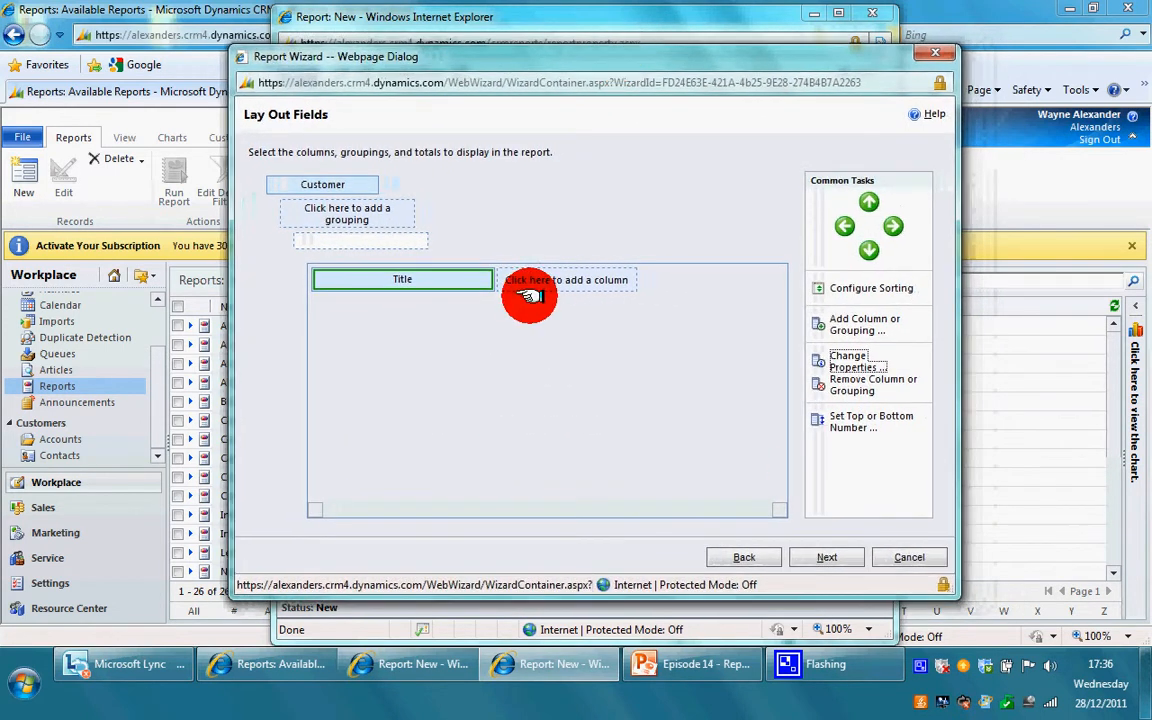
{"action": "left_click", "coordinate": [527, 281]}
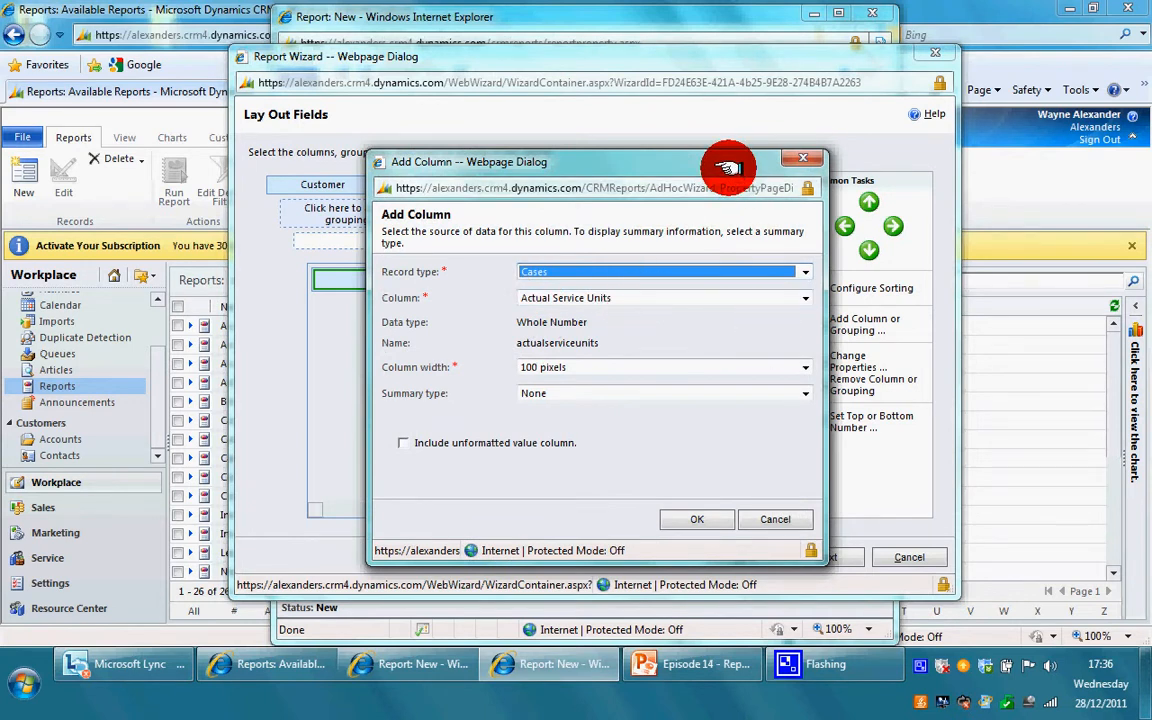
{"action": "left_click_drag", "start_coordinate": [728, 166], "coordinate": [938, 131]}
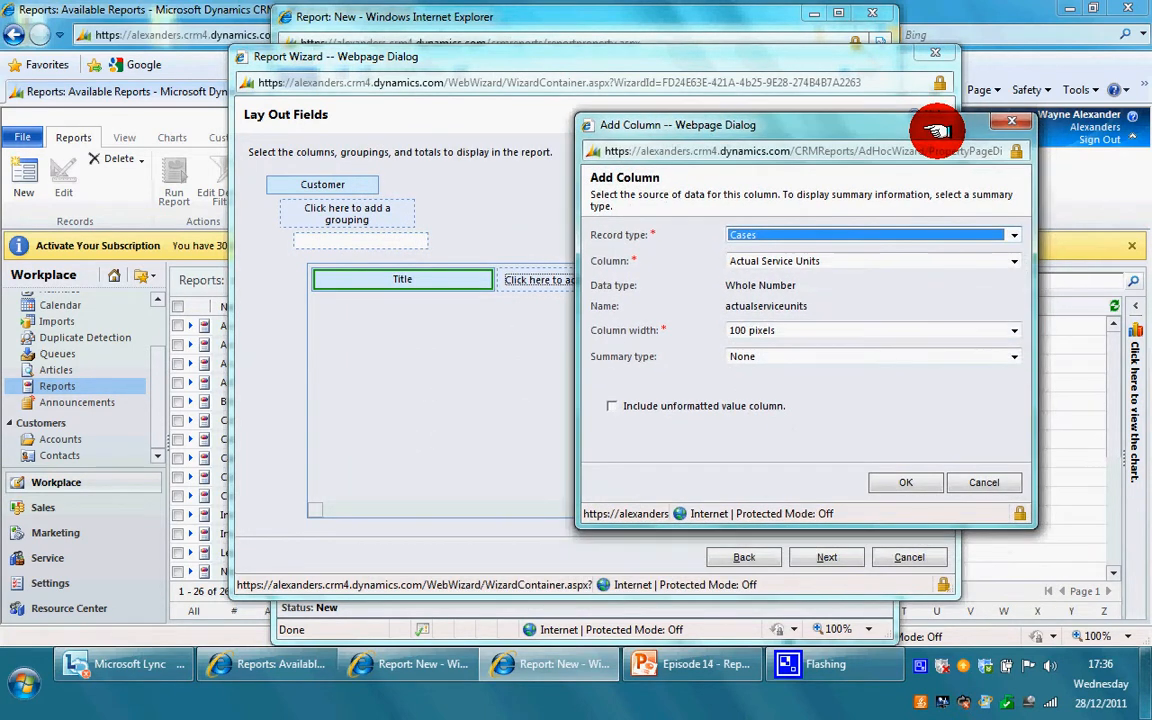
{"action": "left_click", "coordinate": [1005, 260]}
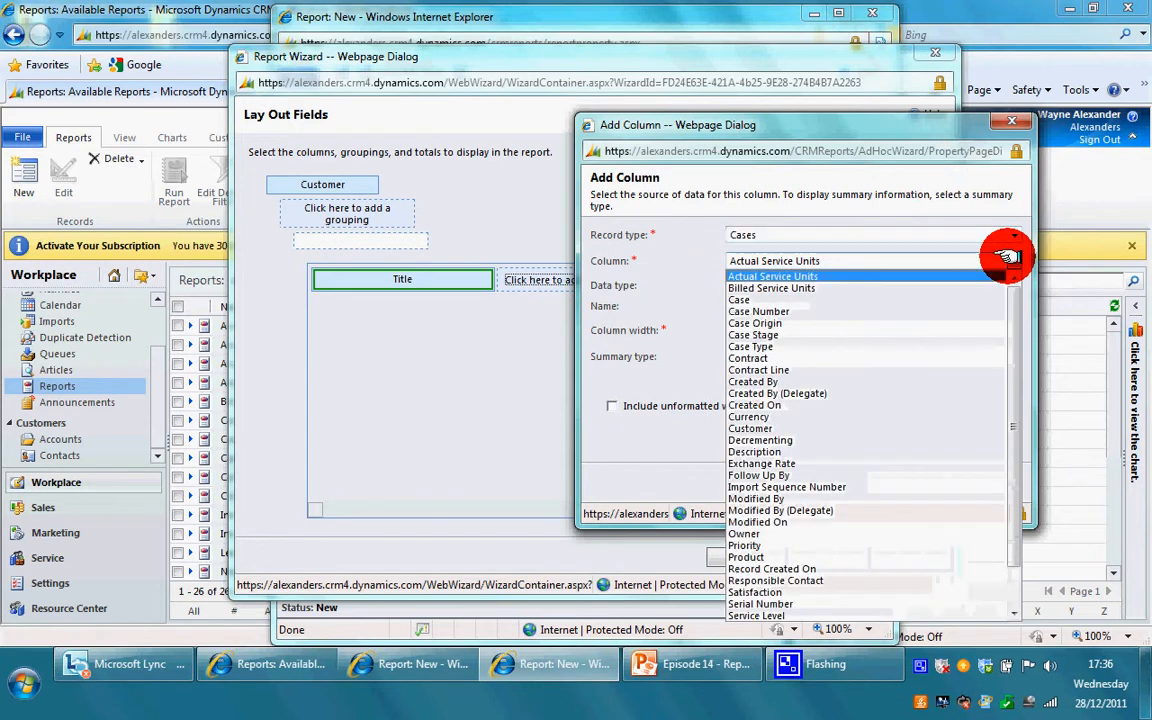
{"action": "left_click", "coordinate": [966, 312]}
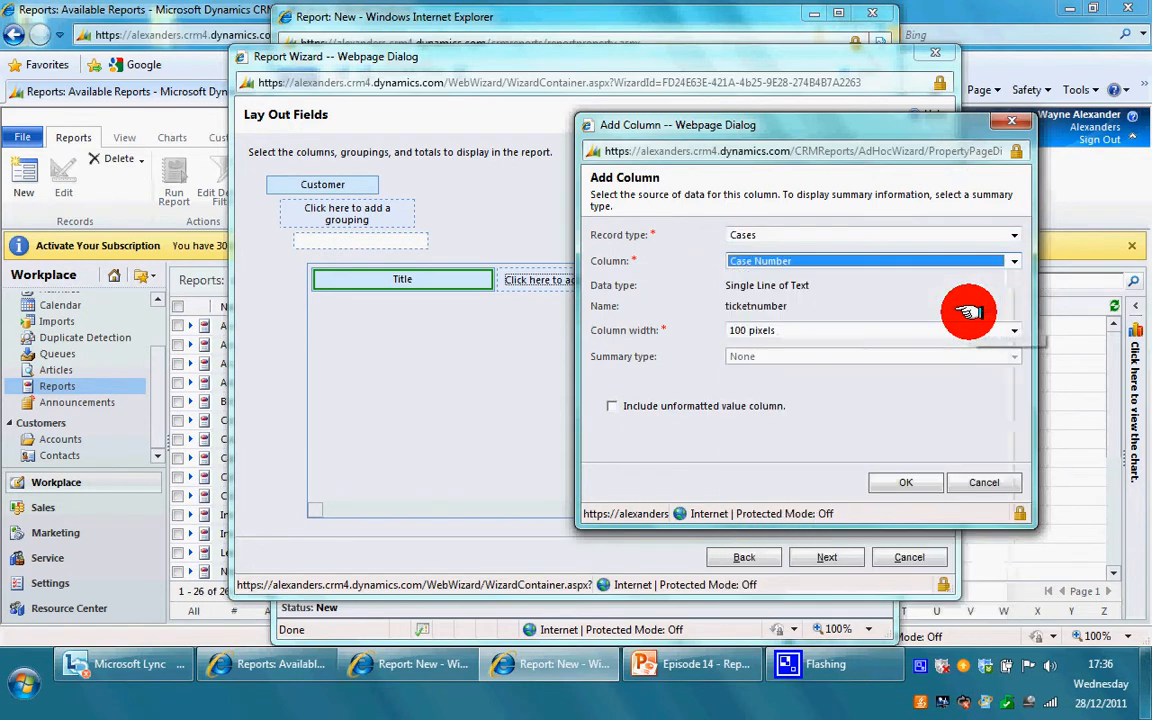
{"action": "left_click", "coordinate": [928, 482]}
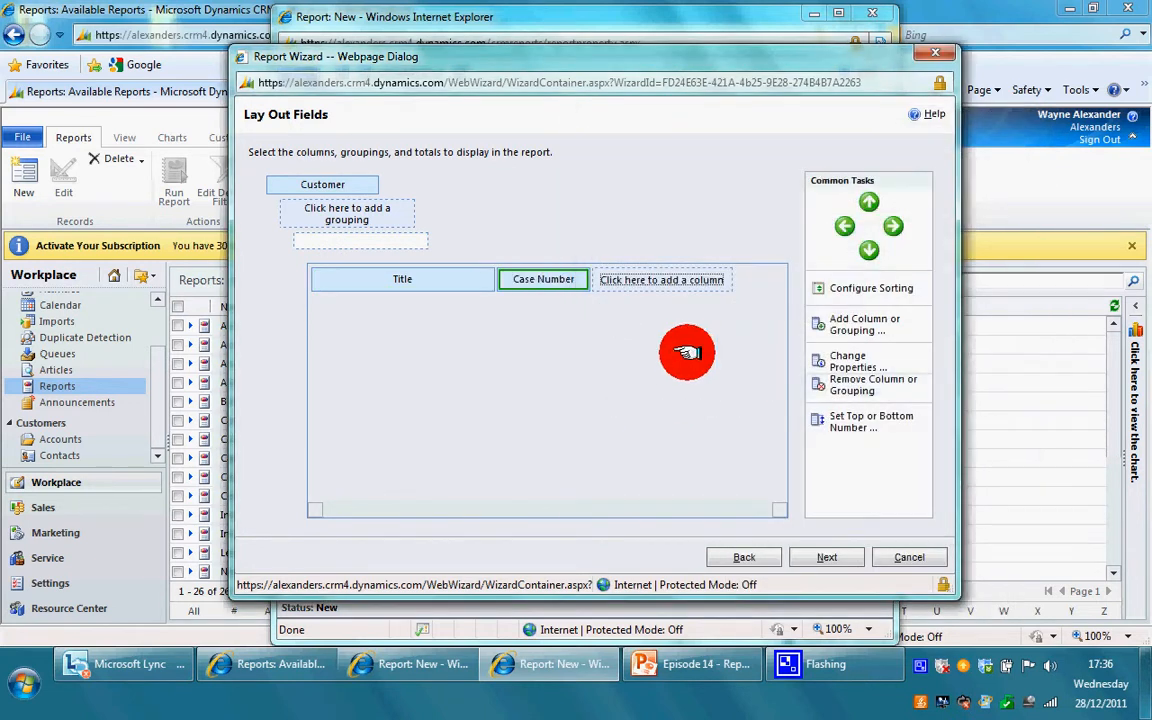
Add the Owner column after Case Number with a column width of 125 pixels.
{"action": "left_click", "coordinate": [660, 279]}
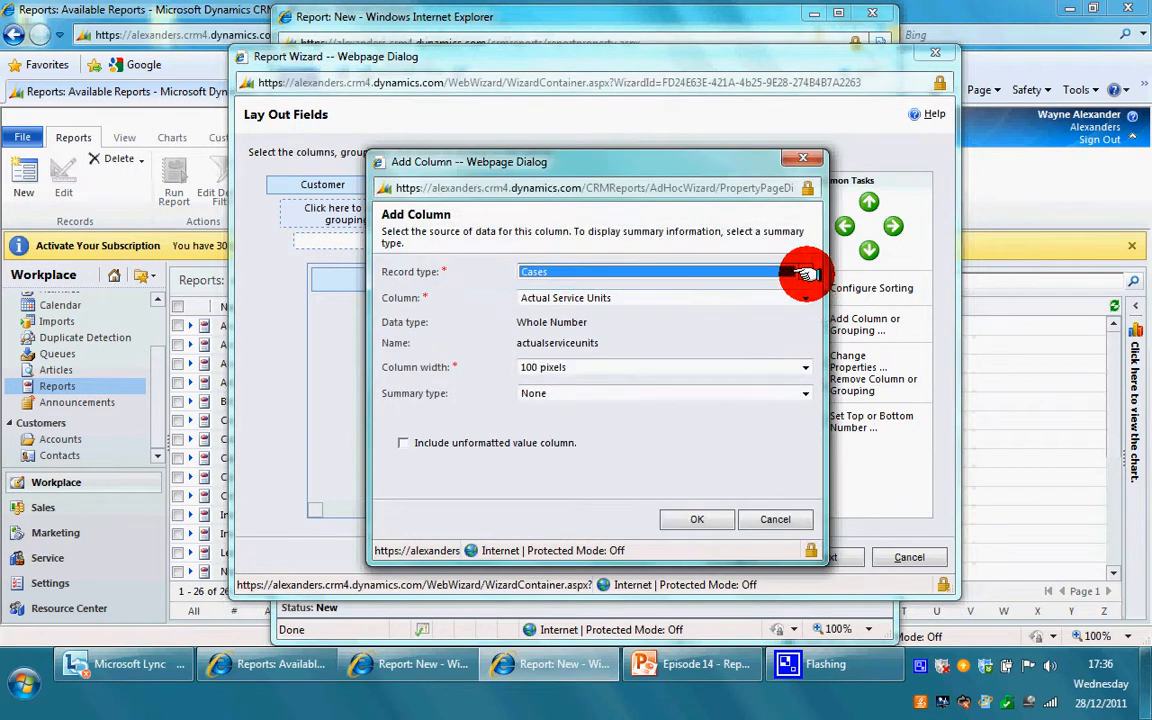
{"action": "left_click", "coordinate": [805, 298]}
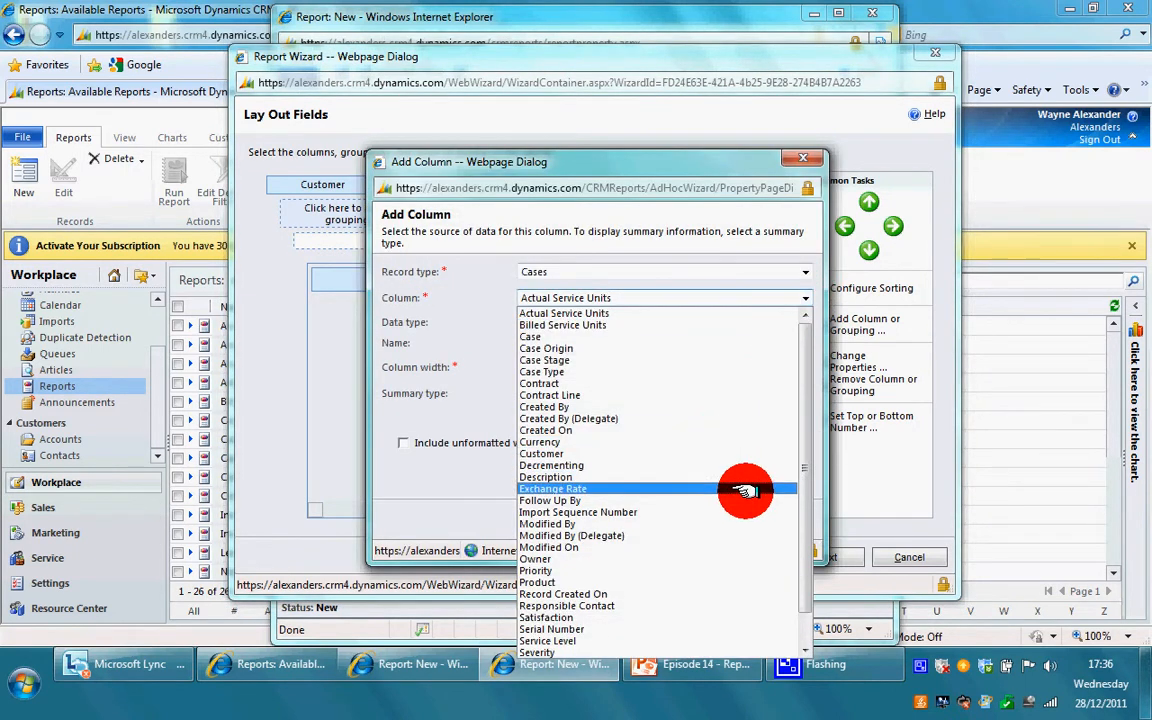
{"action": "left_click", "coordinate": [765, 558]}
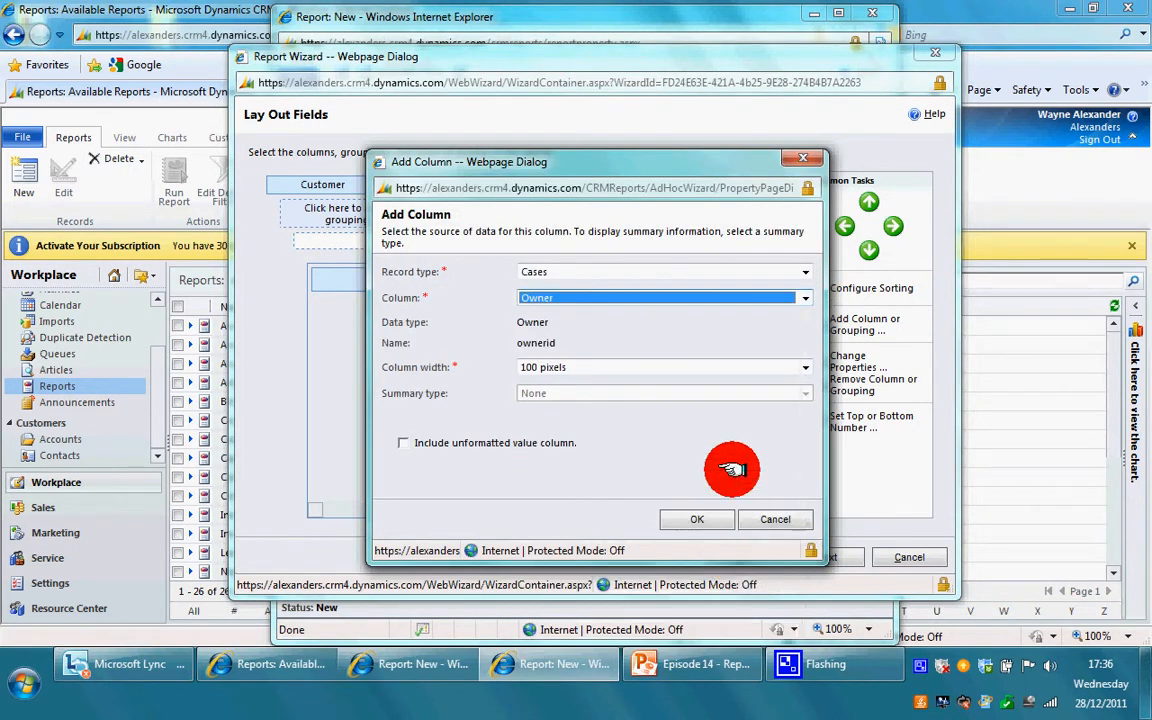
{"action": "left_click", "coordinate": [764, 368]}
{"action": "left_click", "coordinate": [746, 429]}
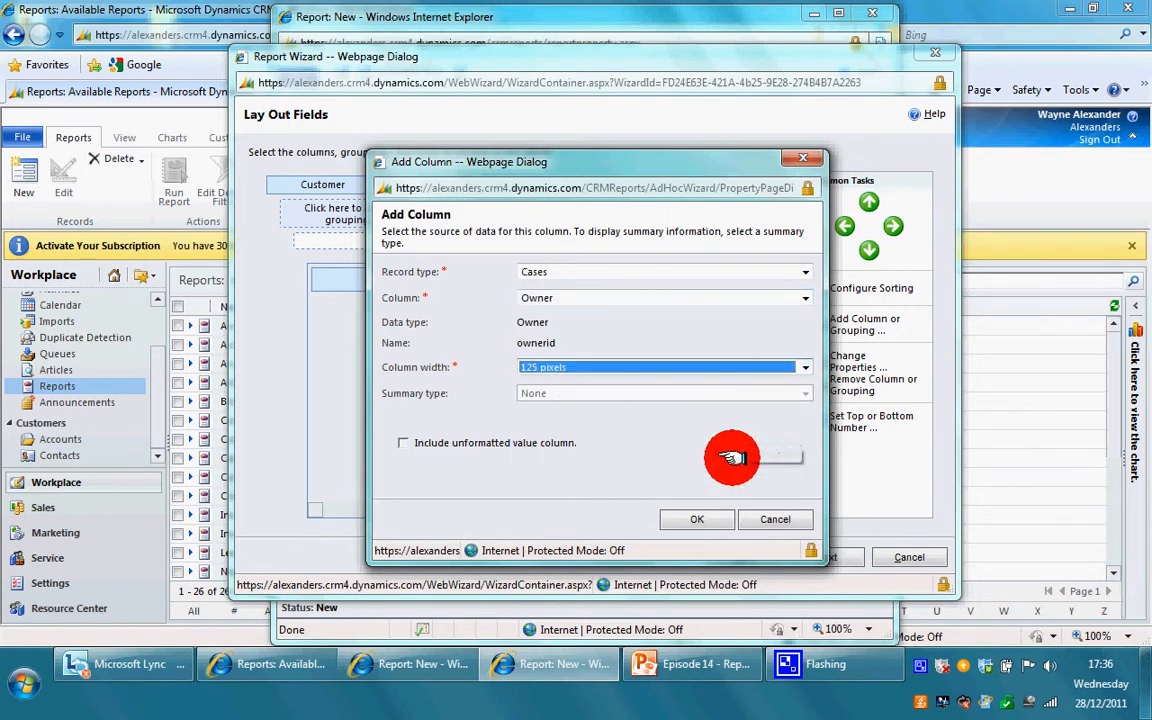
{"action": "left_click", "coordinate": [705, 519]}
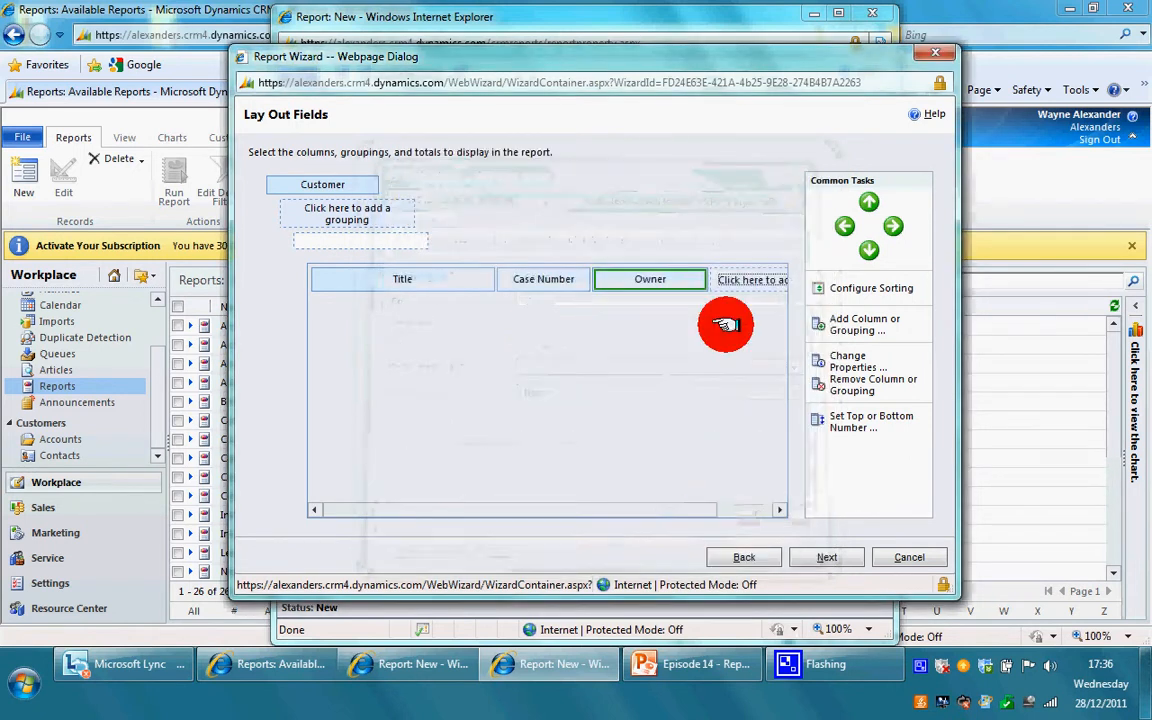
Add the Contract column of the Cases records after Owner, with a column width of 150 pixels.
{"action": "left_click", "coordinate": [751, 279]}
{"action": "left_click", "coordinate": [797, 299]}
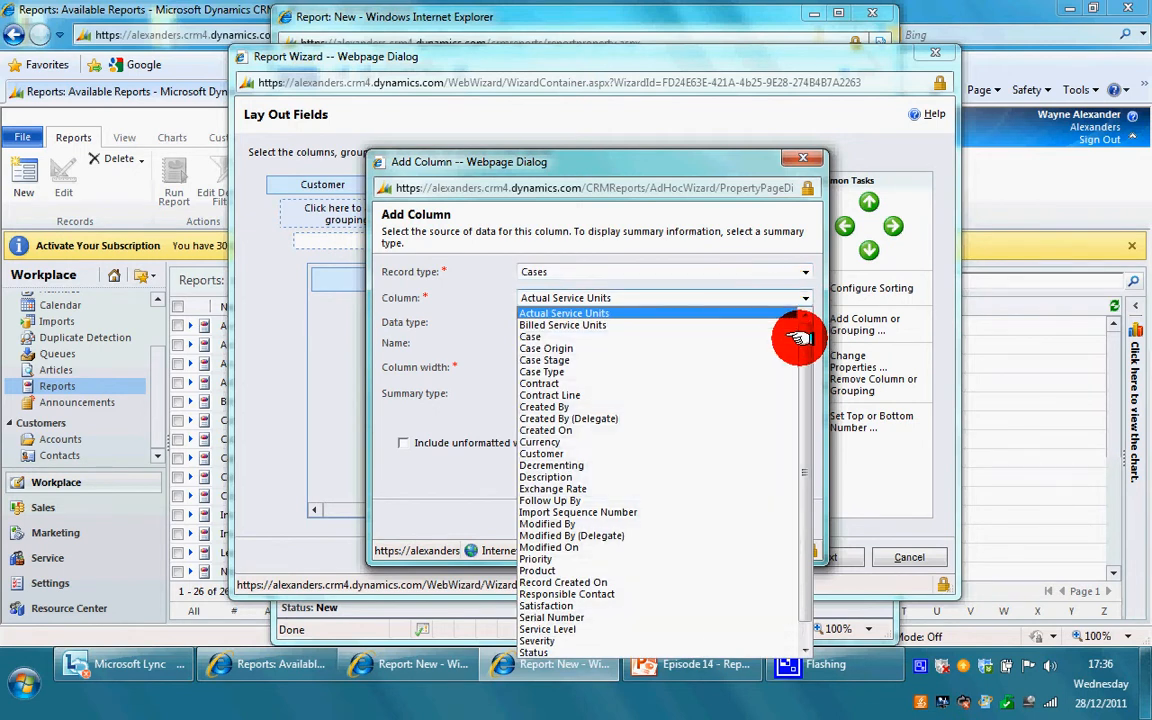
{"action": "left_click_drag", "start_coordinate": [802, 338], "coordinate": [803, 366]}
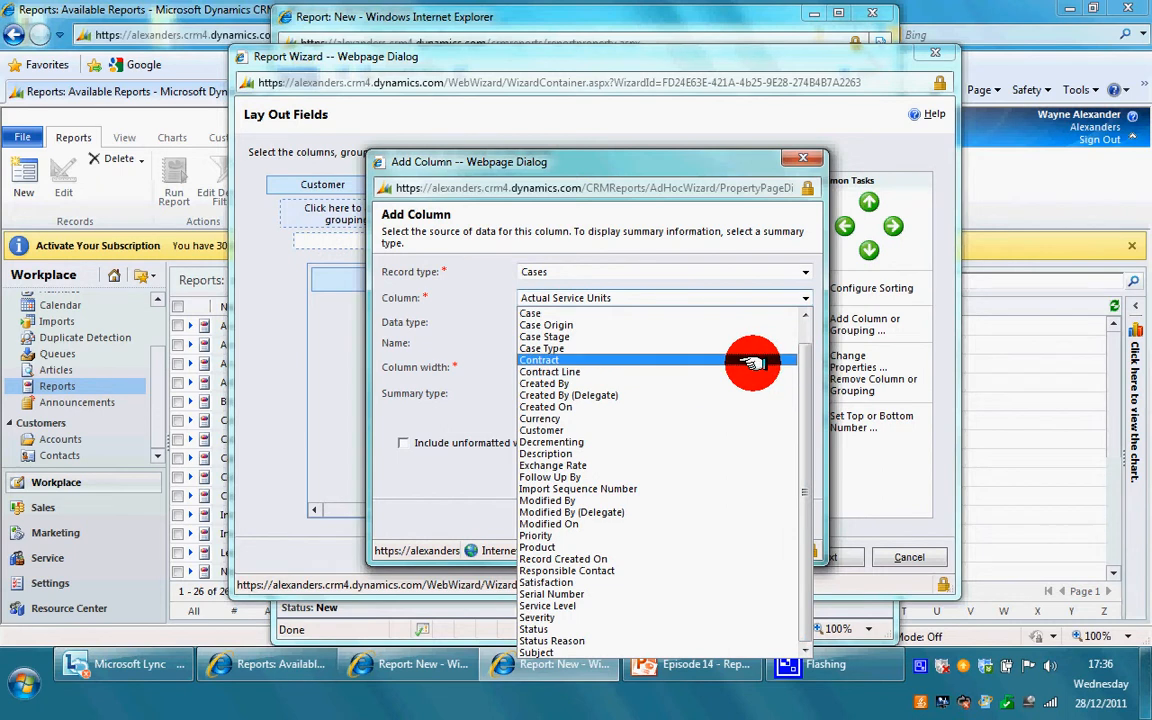
{"action": "left_click", "coordinate": [752, 362]}
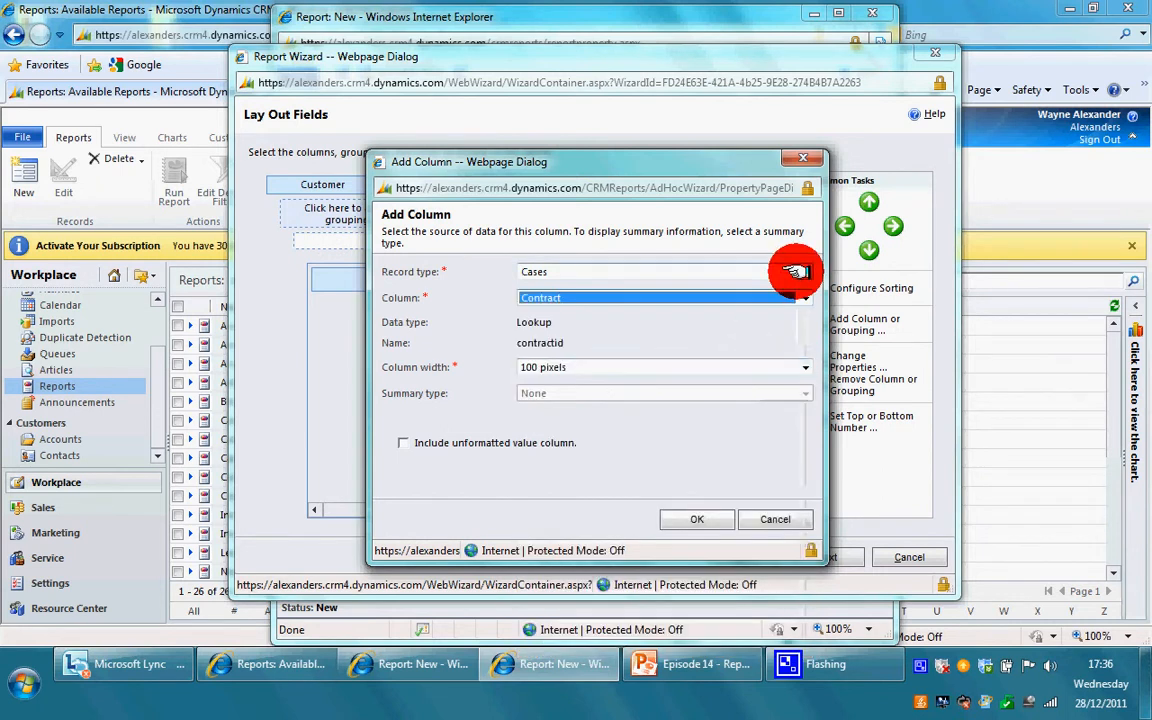
{"action": "left_click", "coordinate": [800, 368]}
{"action": "left_click", "coordinate": [771, 441]}
{"action": "left_click", "coordinate": [712, 519]}
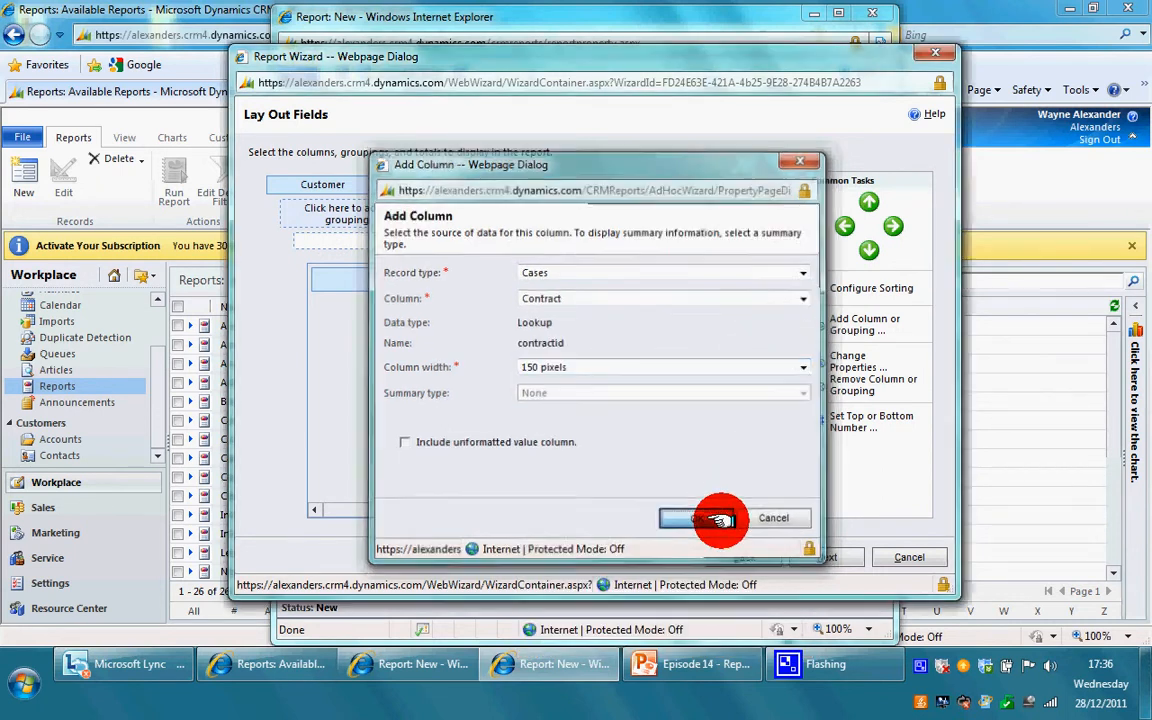
Add the Severity column after Contract, with a column width of 150 pixels.
{"action": "left_click_drag", "start_coordinate": [630, 509], "coordinate": [746, 508]}
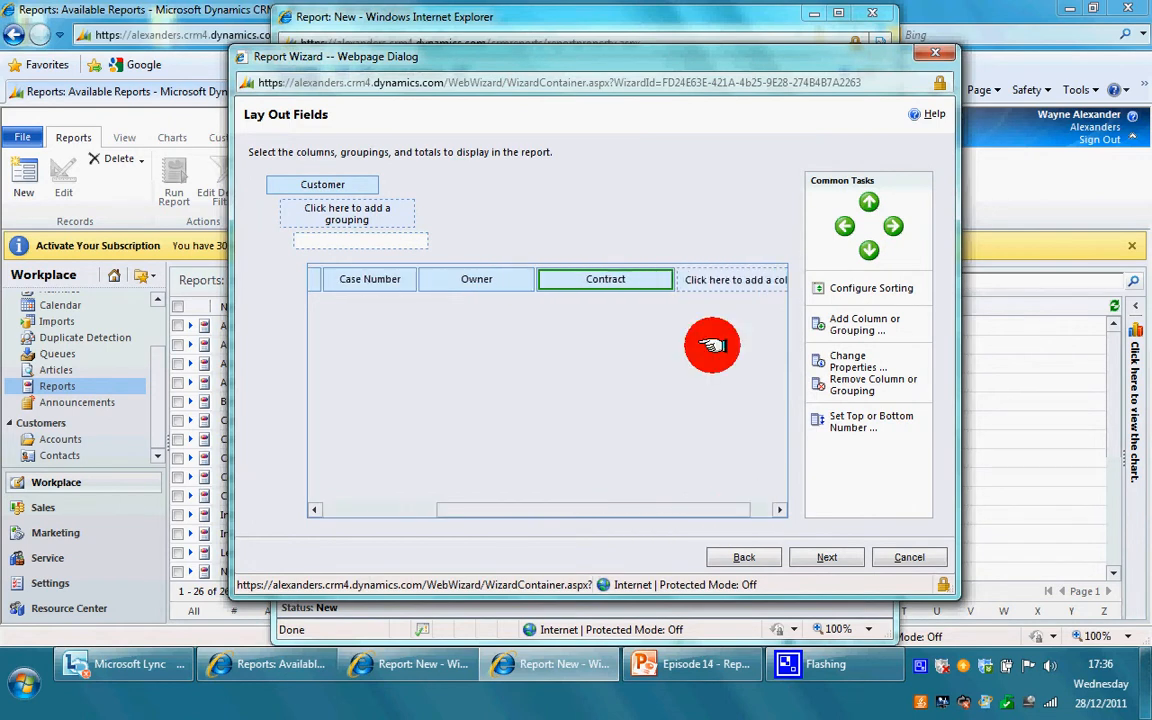
{"action": "left_click", "coordinate": [703, 281]}
{"action": "left_click", "coordinate": [795, 298]}
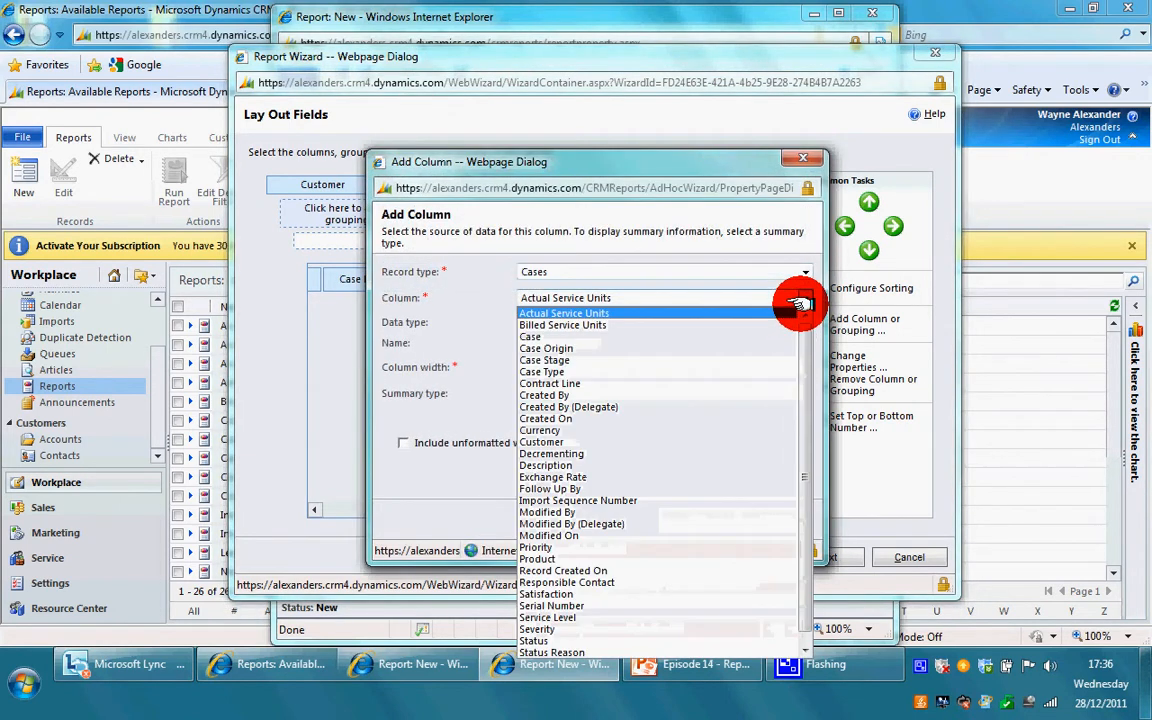
{"action": "left_click_drag", "start_coordinate": [800, 330], "coordinate": [800, 342]}
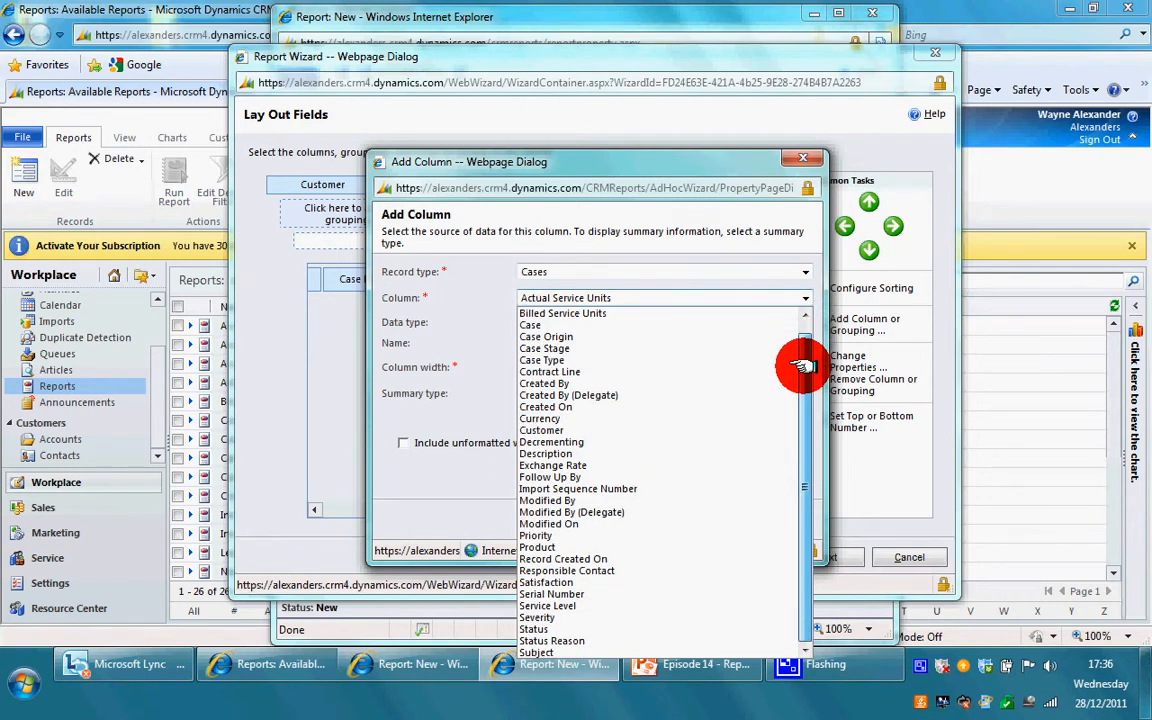
{"action": "left_click", "coordinate": [632, 616]}
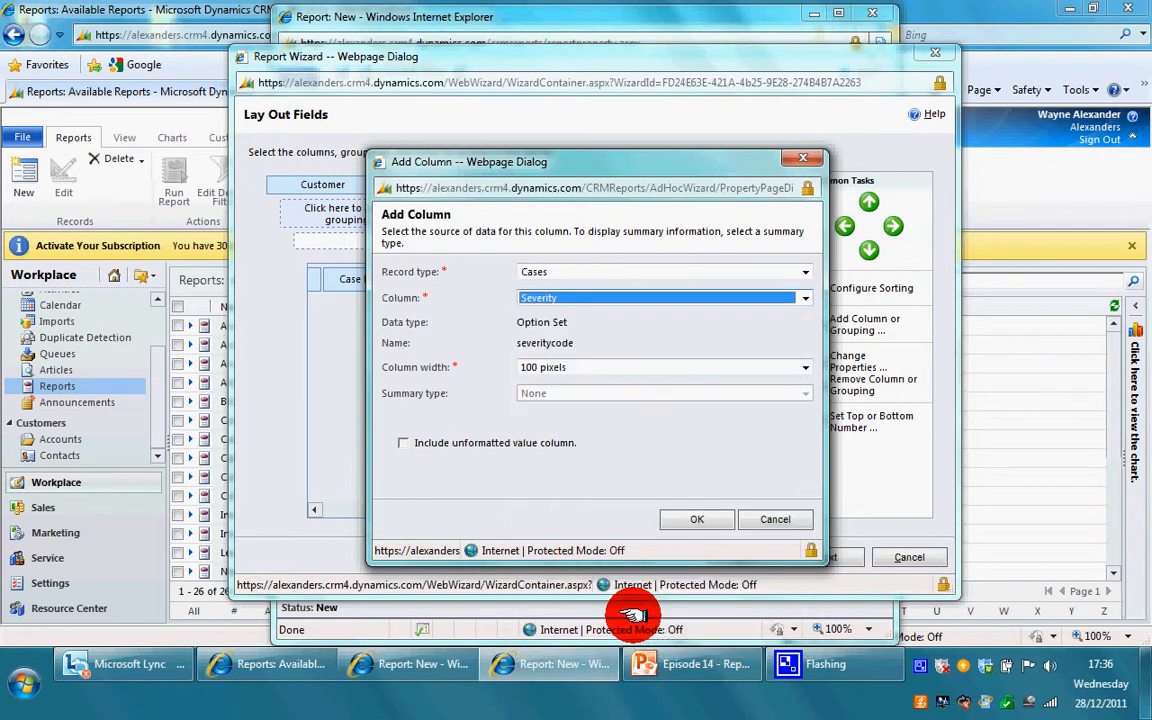
{"action": "left_click", "coordinate": [716, 371]}
{"action": "left_click", "coordinate": [700, 448]}
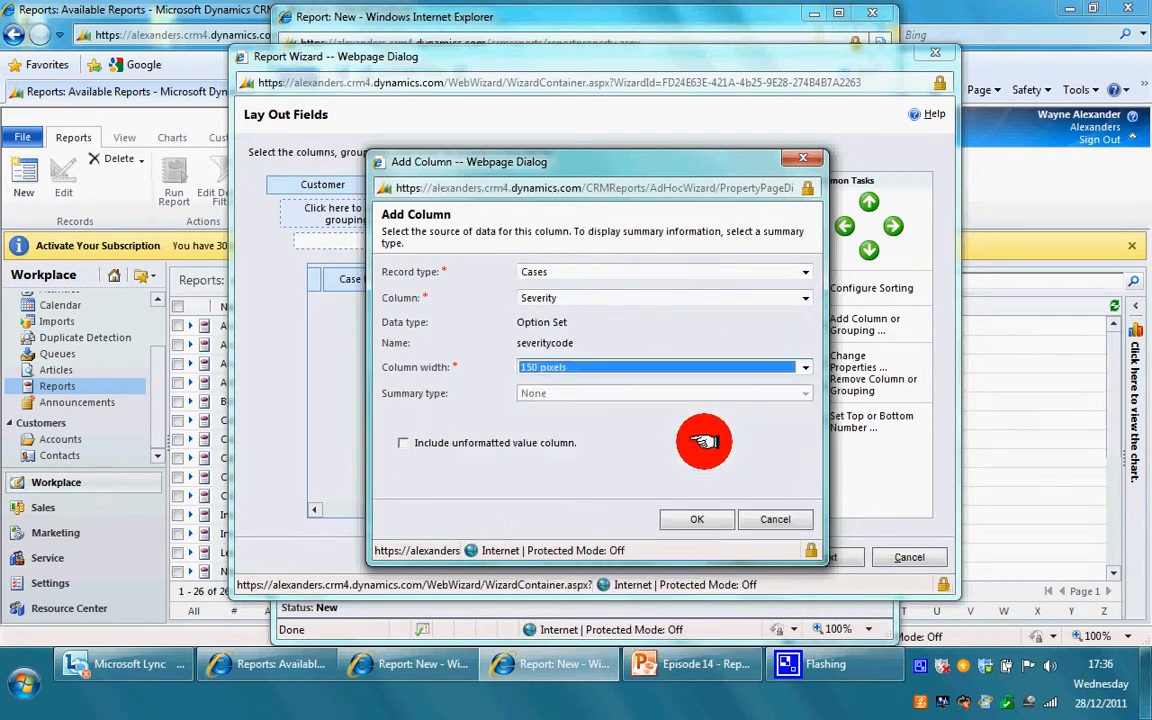
{"action": "left_click", "coordinate": [697, 517]}
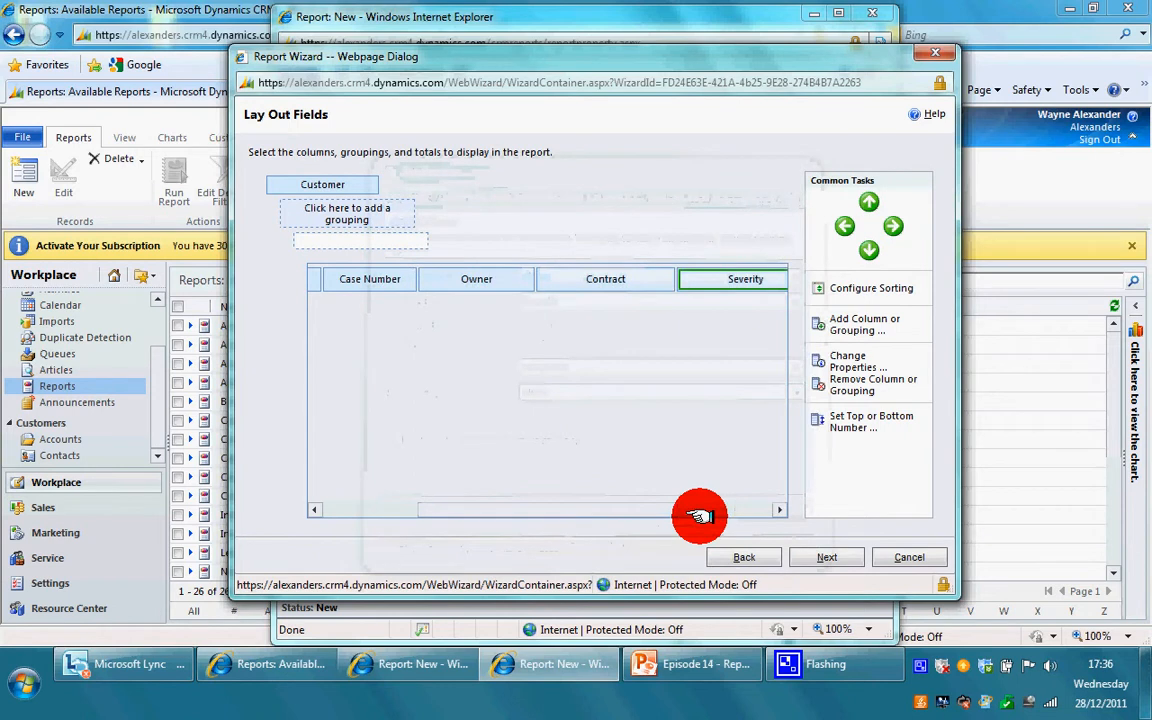
Check the laid-out columns from the start and continue to the report's format options.
{"action": "left_click_drag", "start_coordinate": [643, 507], "coordinate": [549, 510]}
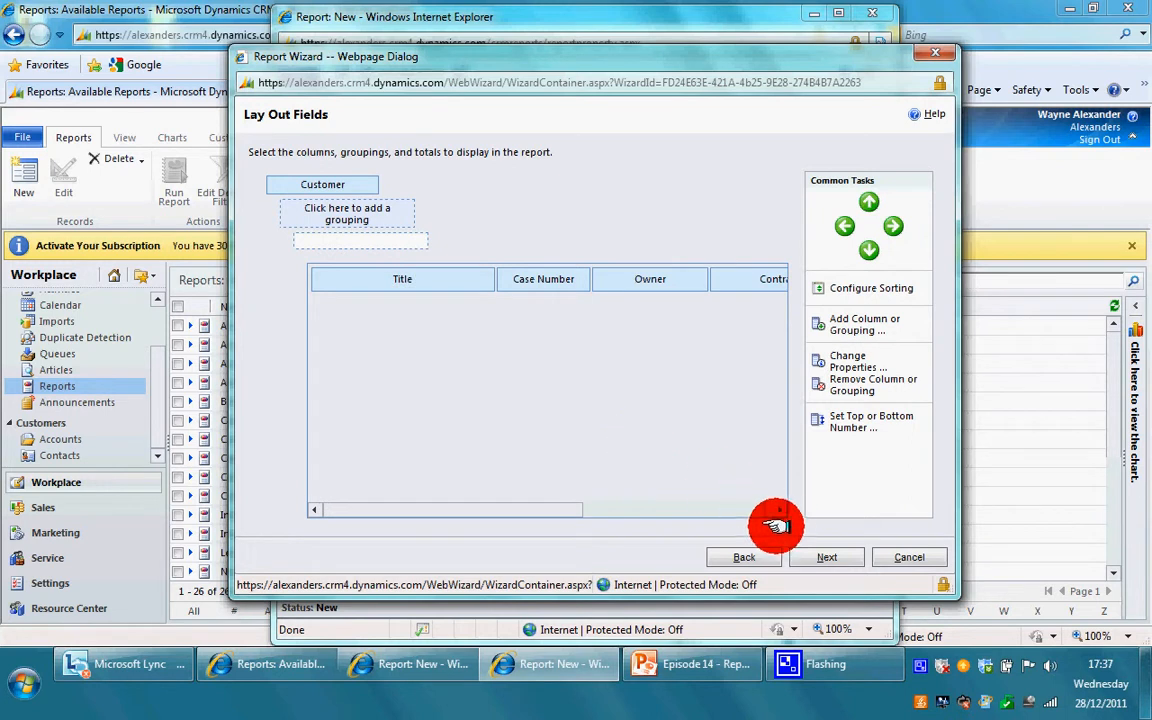
{"action": "left_click", "coordinate": [813, 555]}
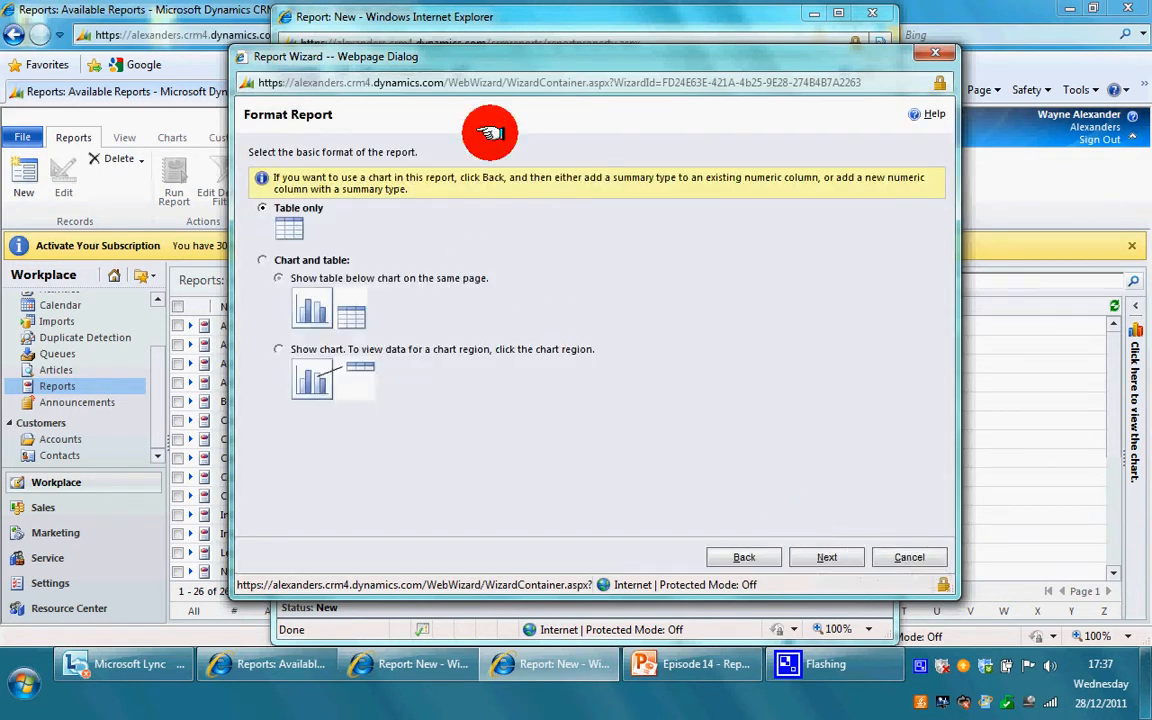
{"action": "left_click_drag", "start_coordinate": [515, 60], "coordinate": [562, 55]}
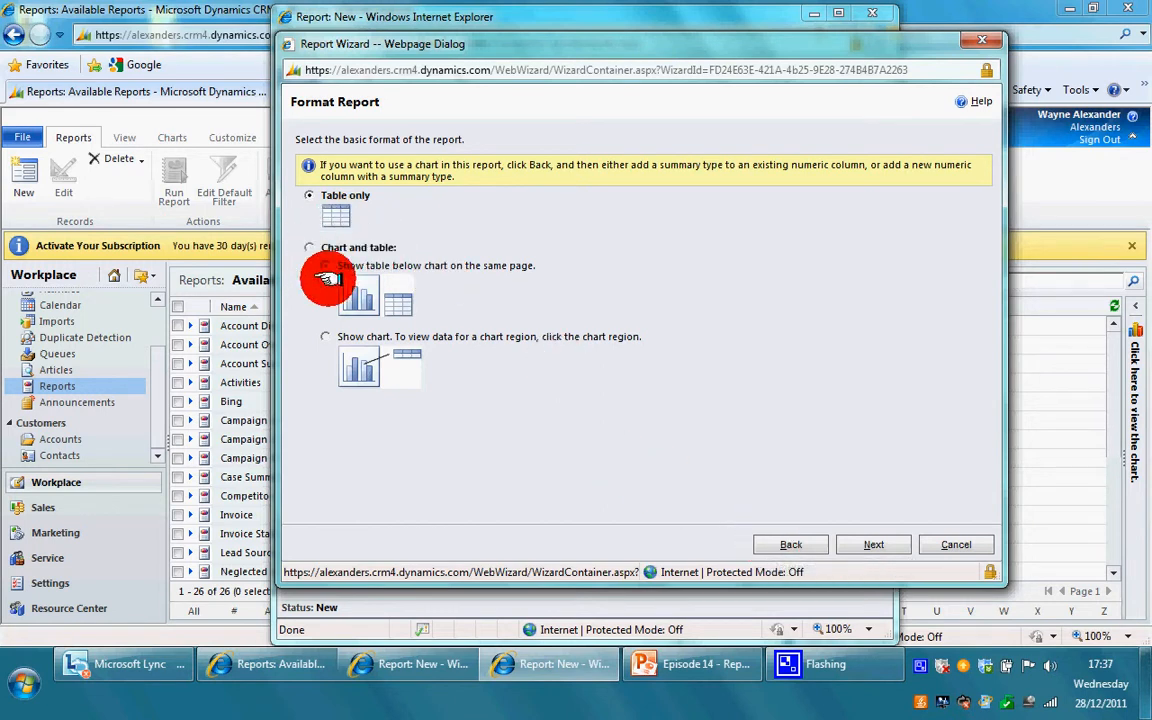
Go back to the field layout to review the report's columns, and return to the format options.
{"action": "left_click", "coordinate": [772, 545]}
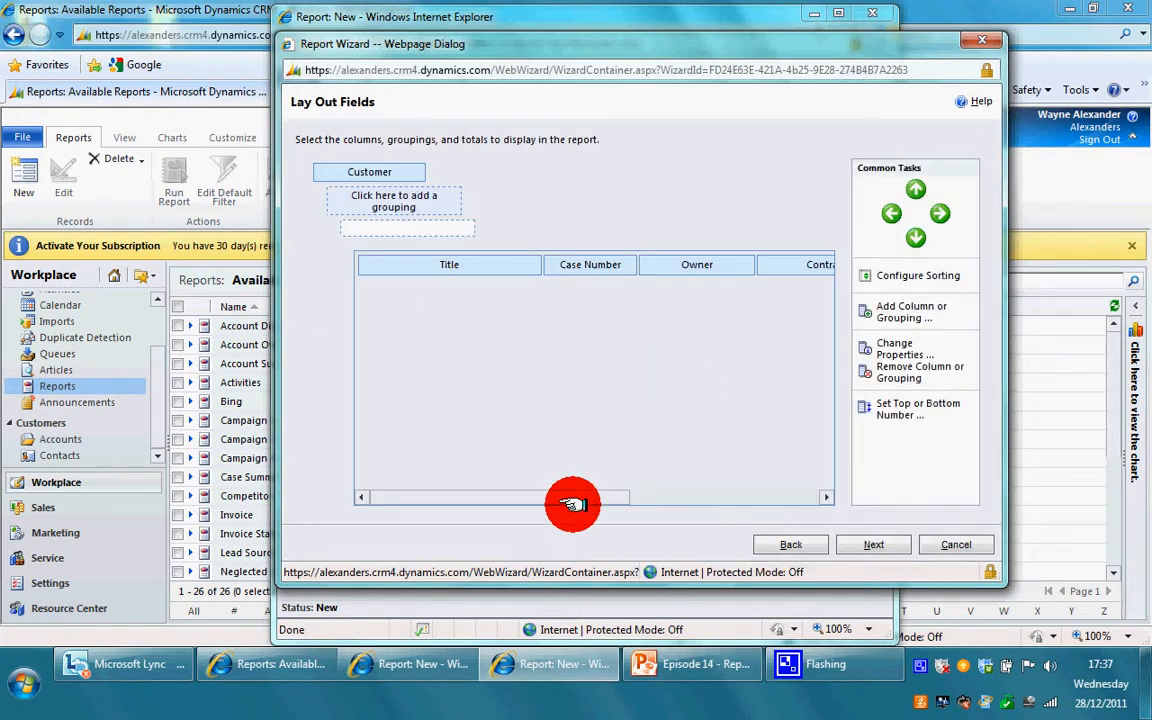
{"action": "left_click_drag", "start_coordinate": [563, 497], "coordinate": [502, 497]}
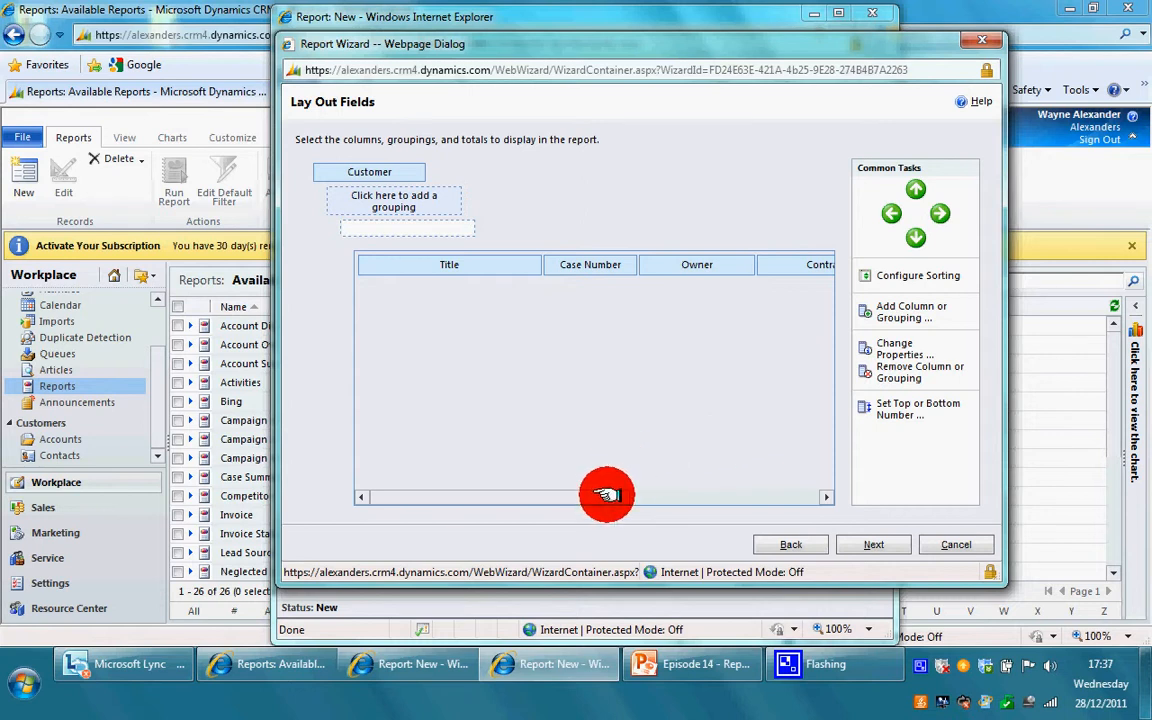
{"action": "left_click_drag", "start_coordinate": [607, 489], "coordinate": [591, 452]}
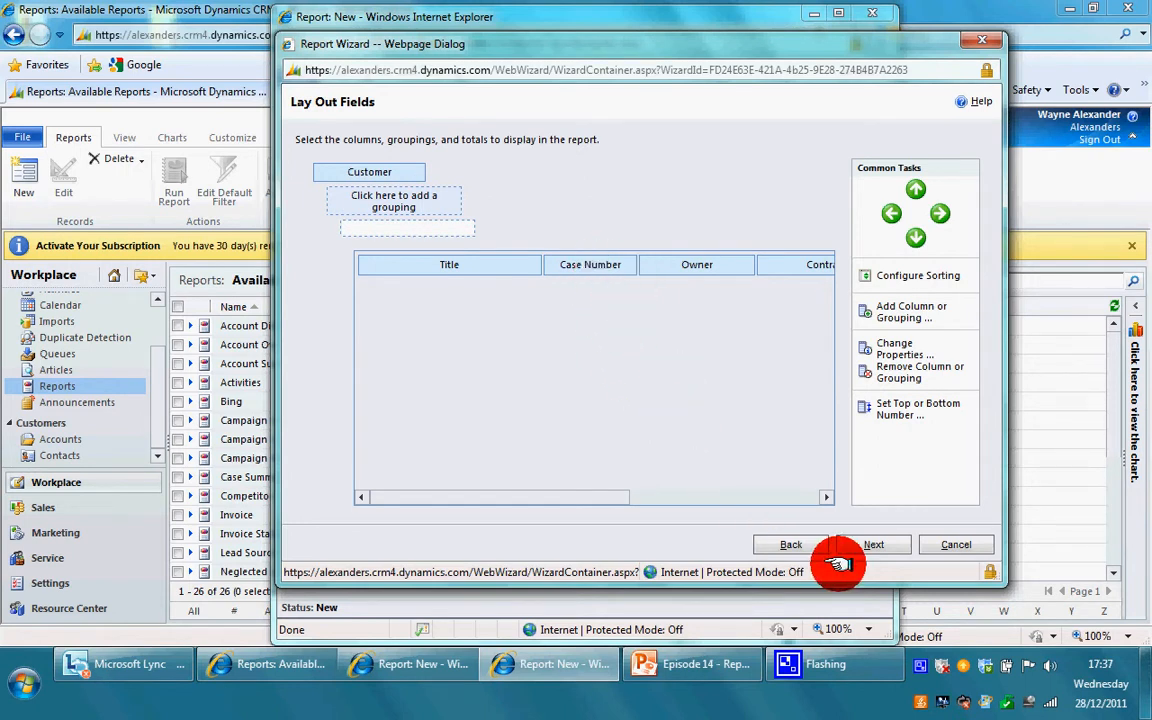
{"action": "left_click", "coordinate": [862, 544]}
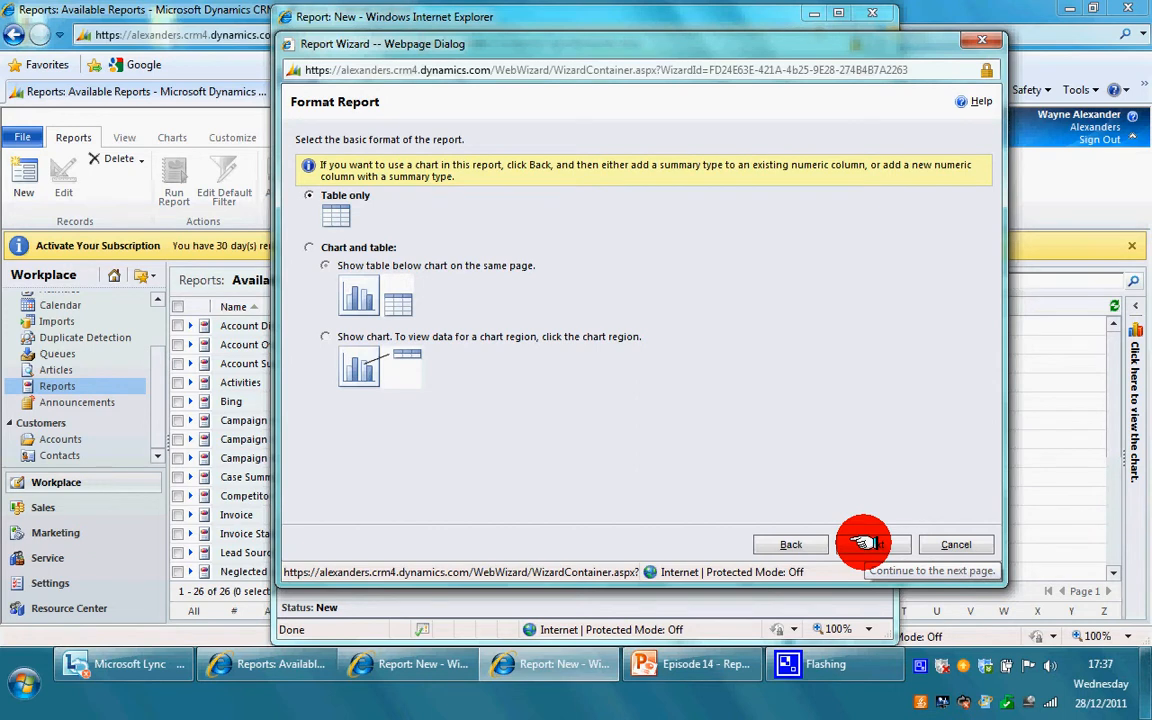
Keep the Table only format, accept the report summary, and finish the Report Wizard to create the report.
{"action": "left_click", "coordinate": [862, 544]}
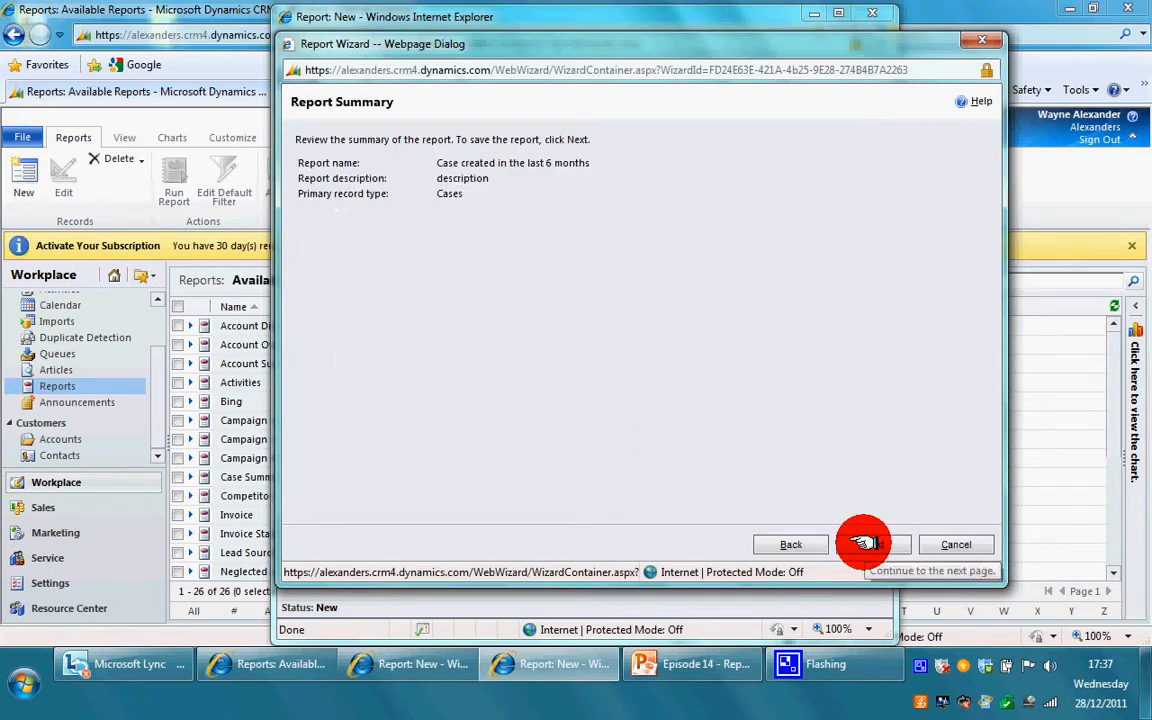
{"action": "left_click", "coordinate": [862, 544]}
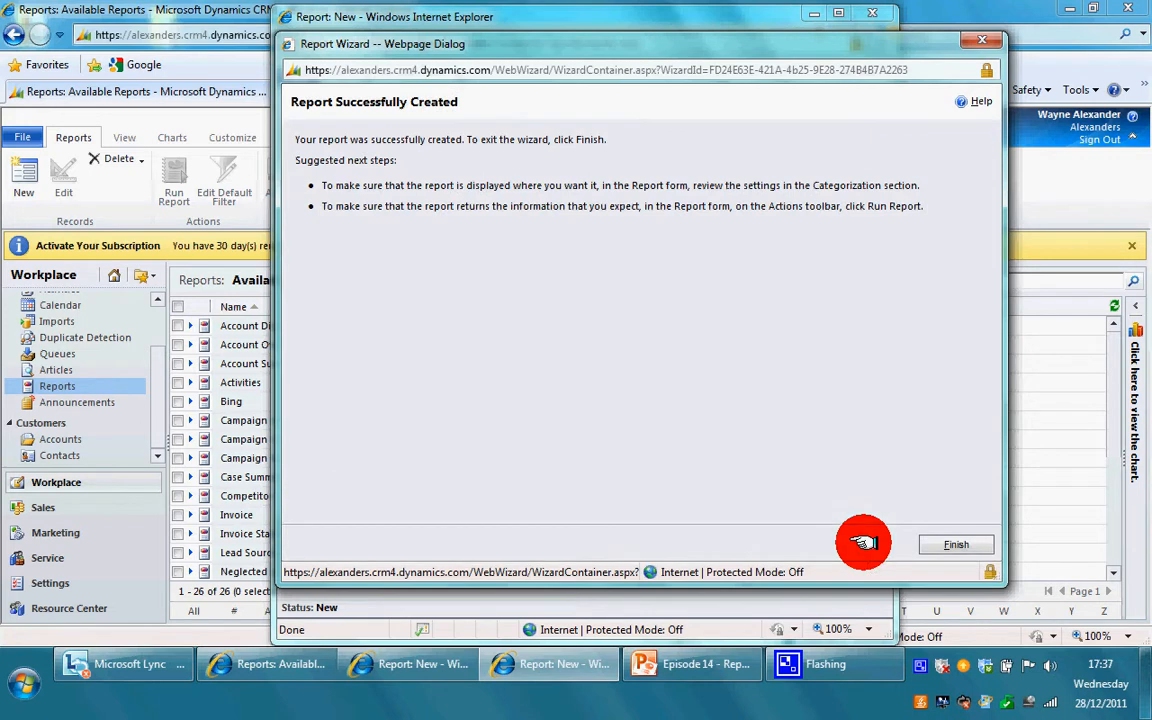
{"action": "left_click", "coordinate": [972, 544]}
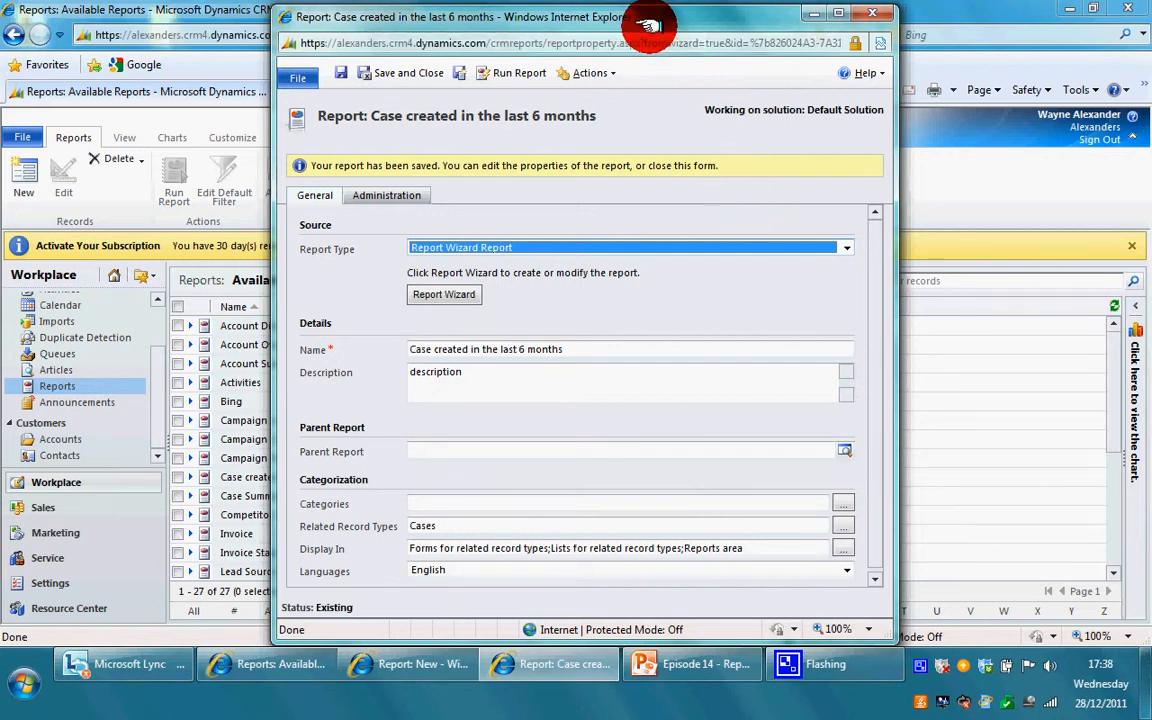
Review the saved report's Related Record Types and Display In settings in its Categorization section.
{"action": "left_click_drag", "start_coordinate": [650, 20], "coordinate": [651, 16]}
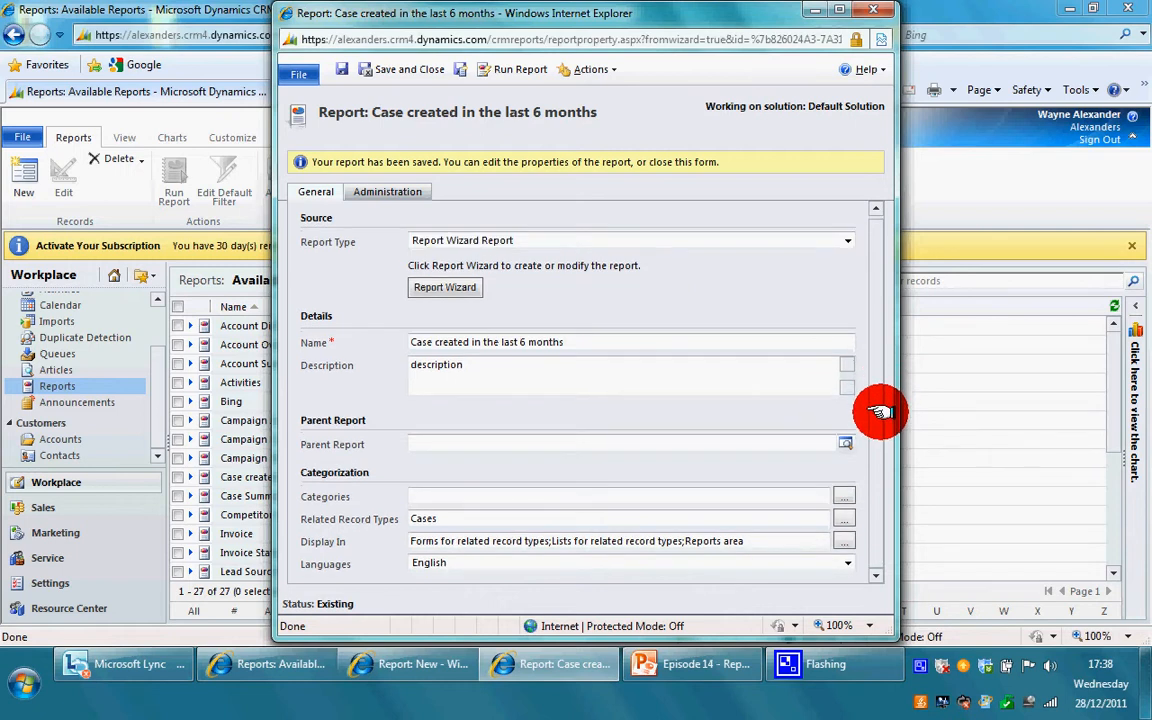
{"action": "left_click", "coordinate": [535, 513]}
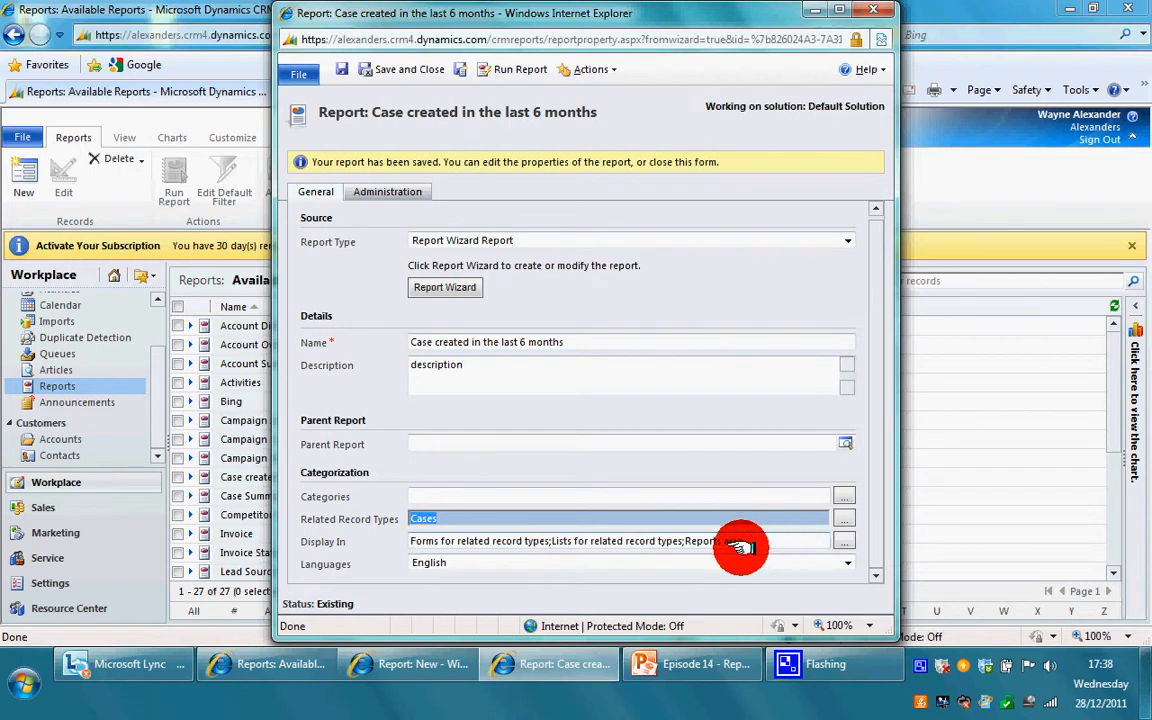
{"action": "left_click_drag", "start_coordinate": [745, 541], "coordinate": [685, 541]}
{"action": "left_click_drag", "start_coordinate": [603, 11], "coordinate": [610, 0]}
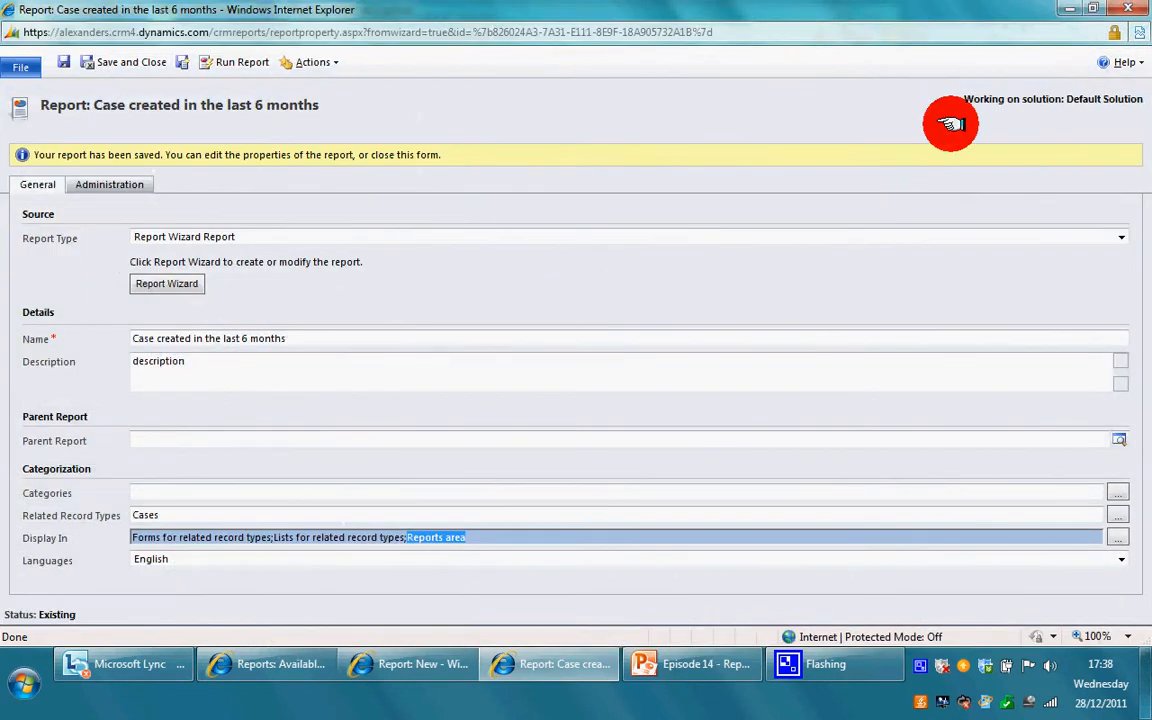
{"action": "double_click", "coordinate": [980, 10]}
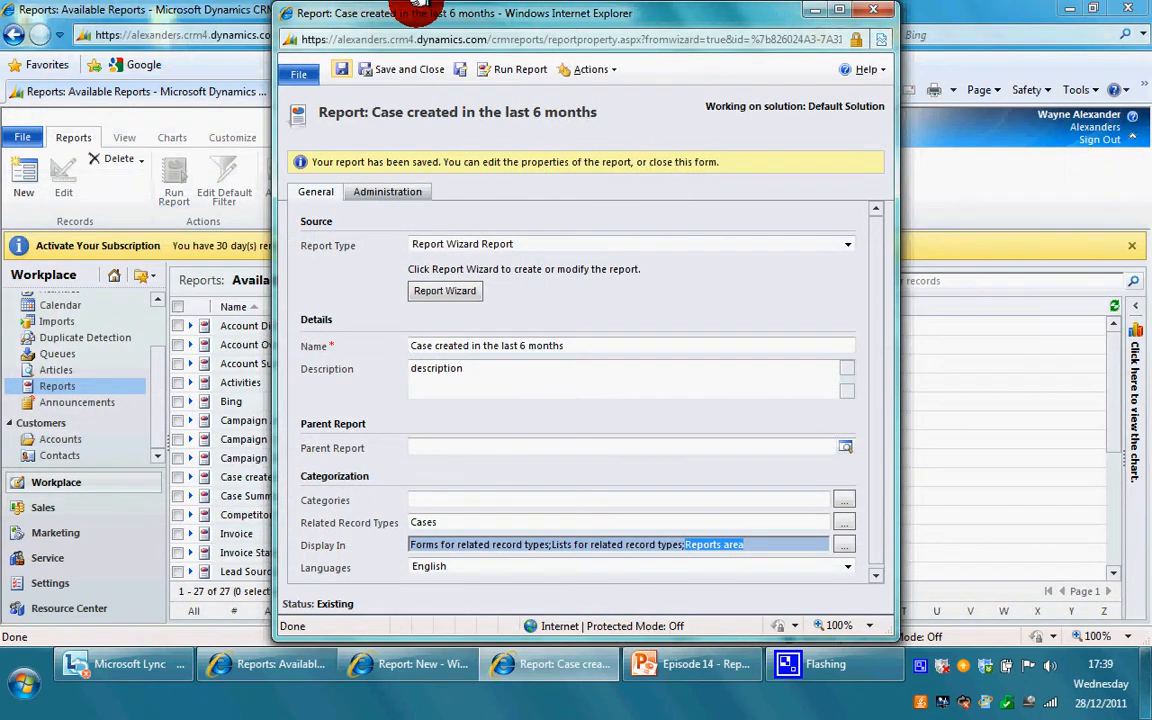
Check the Available Reports list behind the report form for the new report, and save and close the form.
{"action": "left_click_drag", "start_coordinate": [424, 13], "coordinate": [628, 215]}
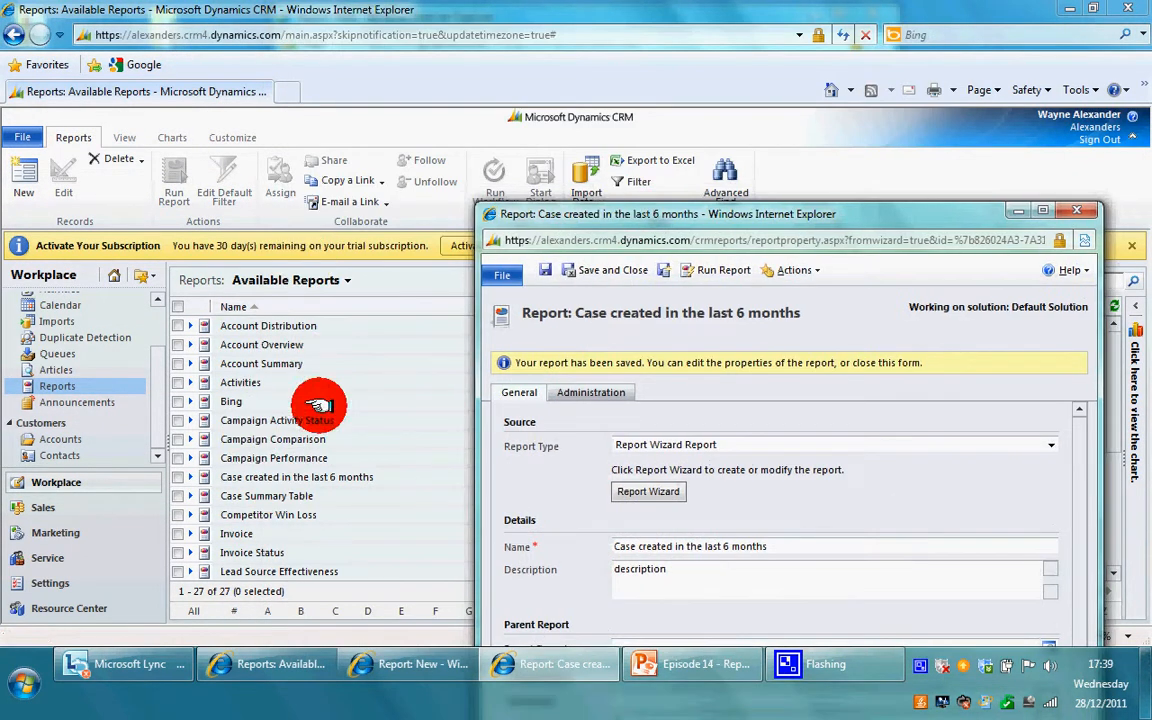
{"action": "left_click_drag", "start_coordinate": [580, 213], "coordinate": [442, 69]}
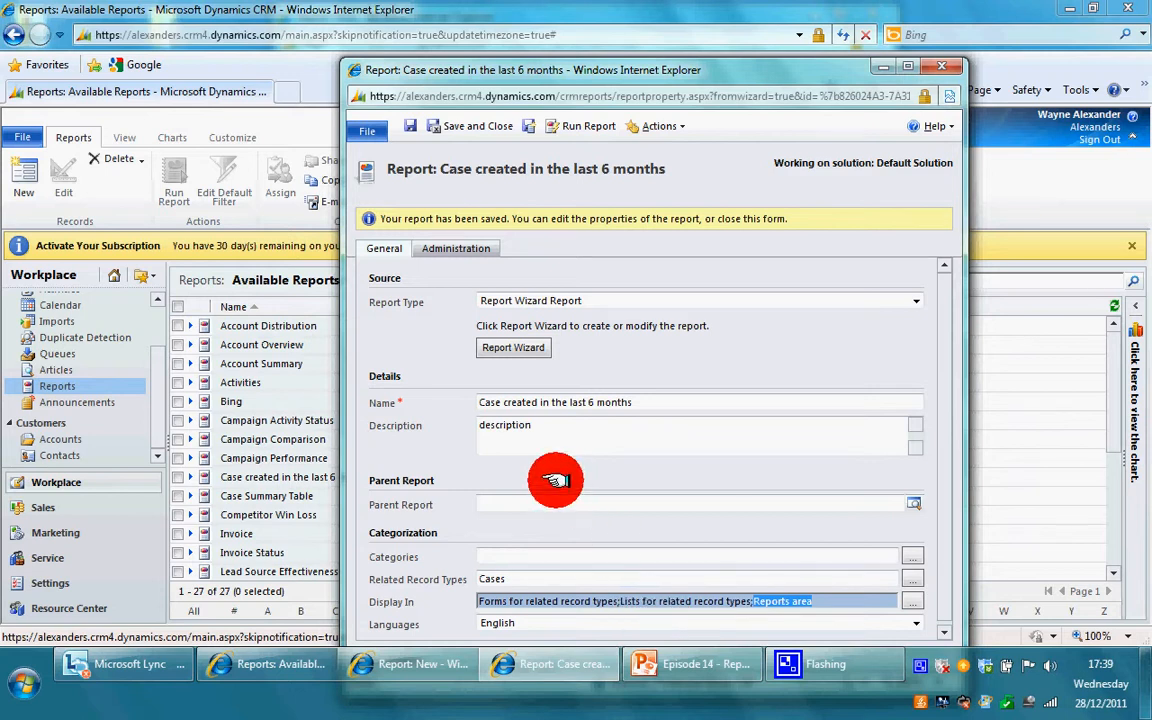
{"action": "left_click_drag", "start_coordinate": [576, 68], "coordinate": [555, 31]}
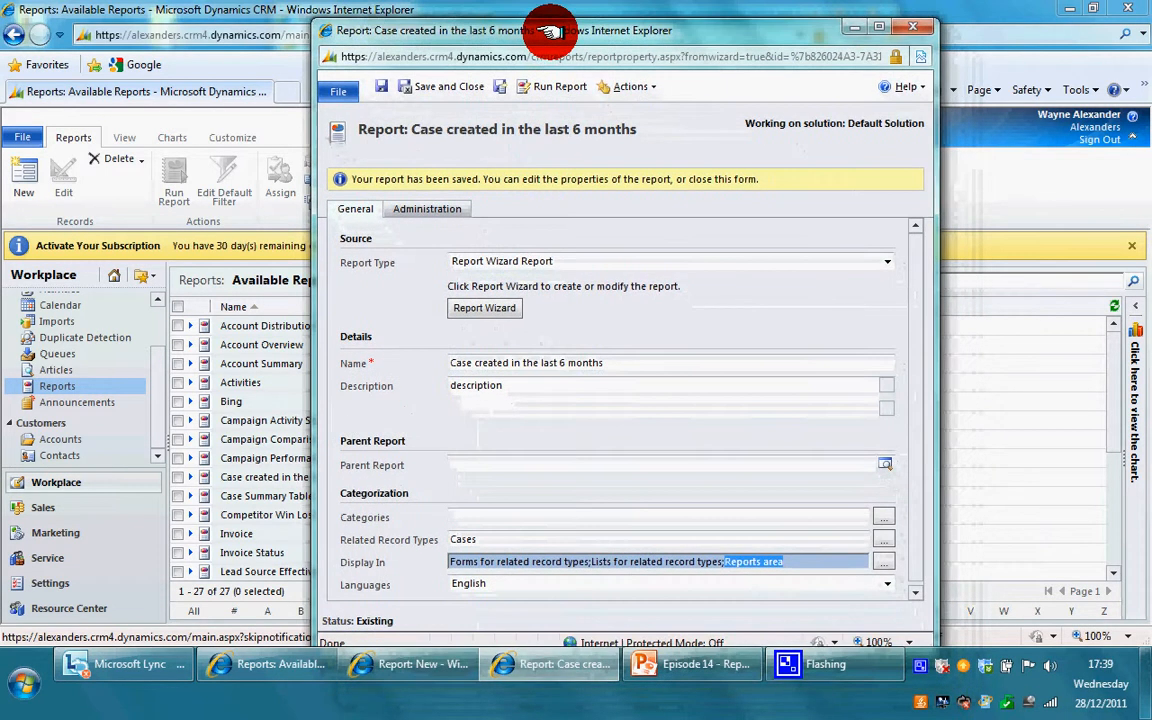
{"action": "left_click", "coordinate": [447, 80]}
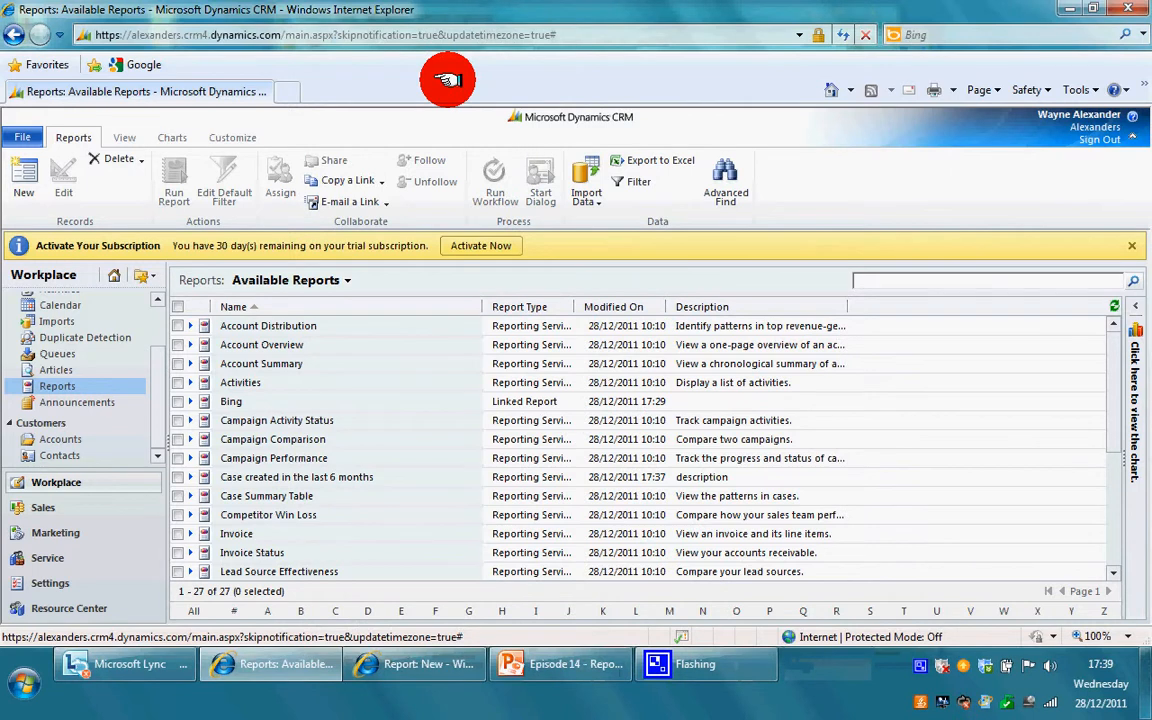
Go to the Cases list in the Service area and check which reports can be run from it.
{"action": "left_click", "coordinate": [90, 554]}
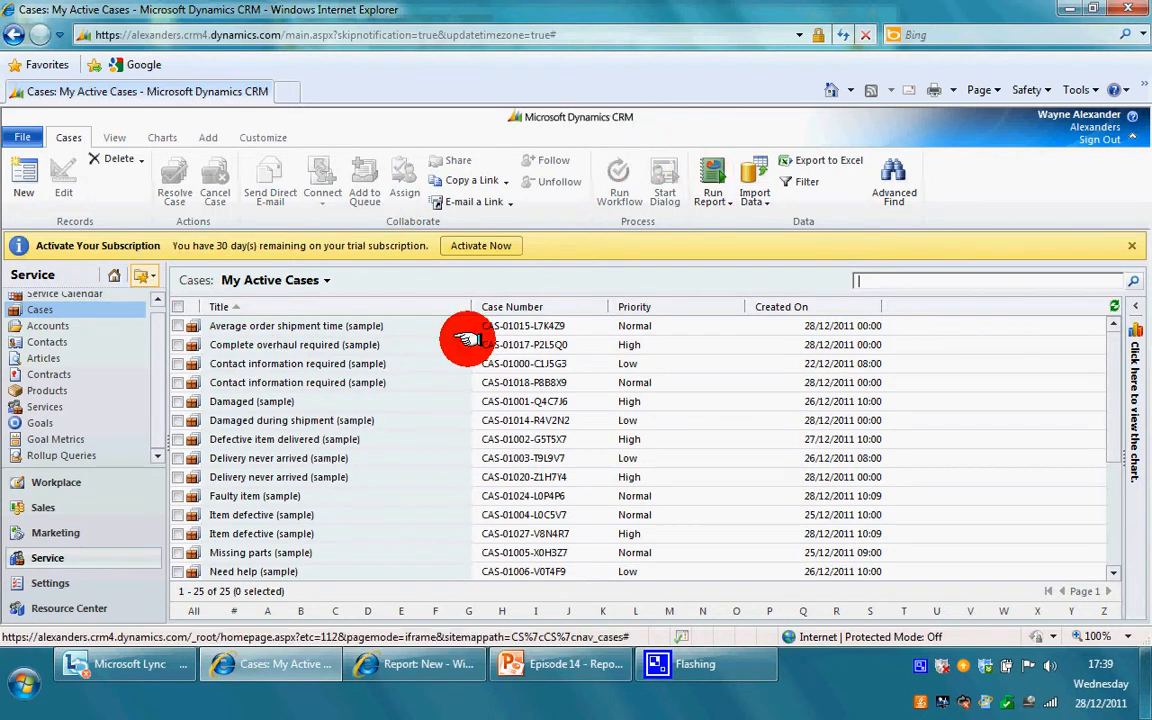
{"action": "left_click", "coordinate": [727, 204]}
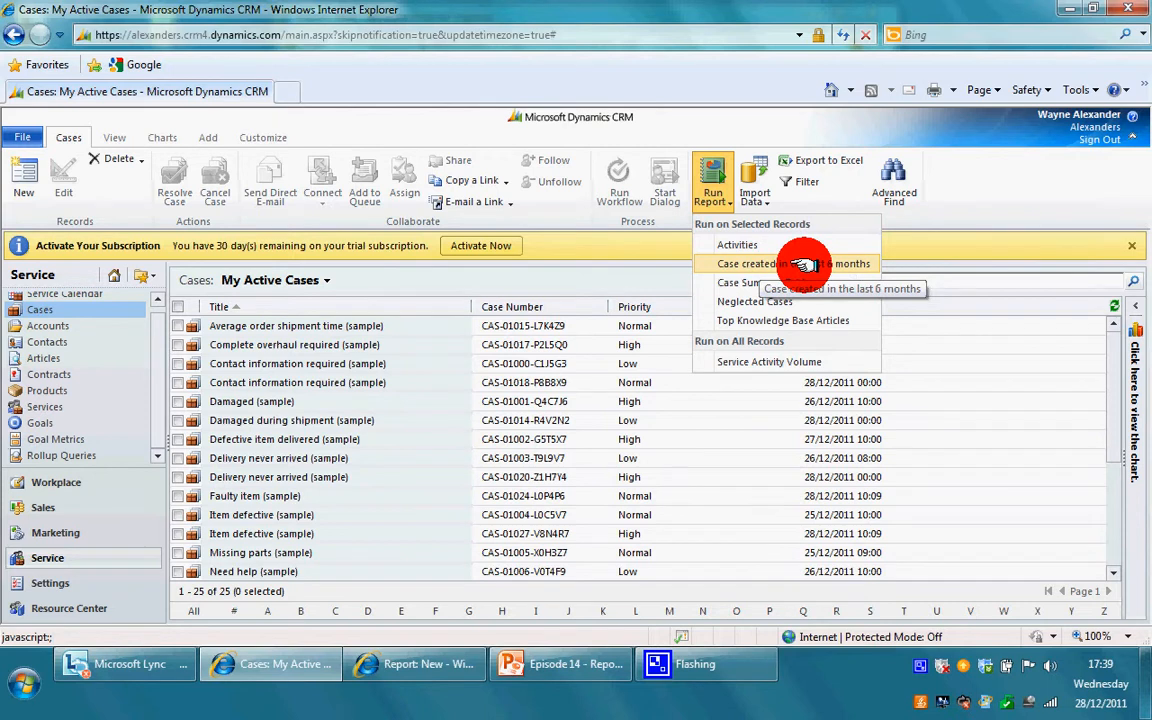
{"action": "left_click", "coordinate": [463, 330]}
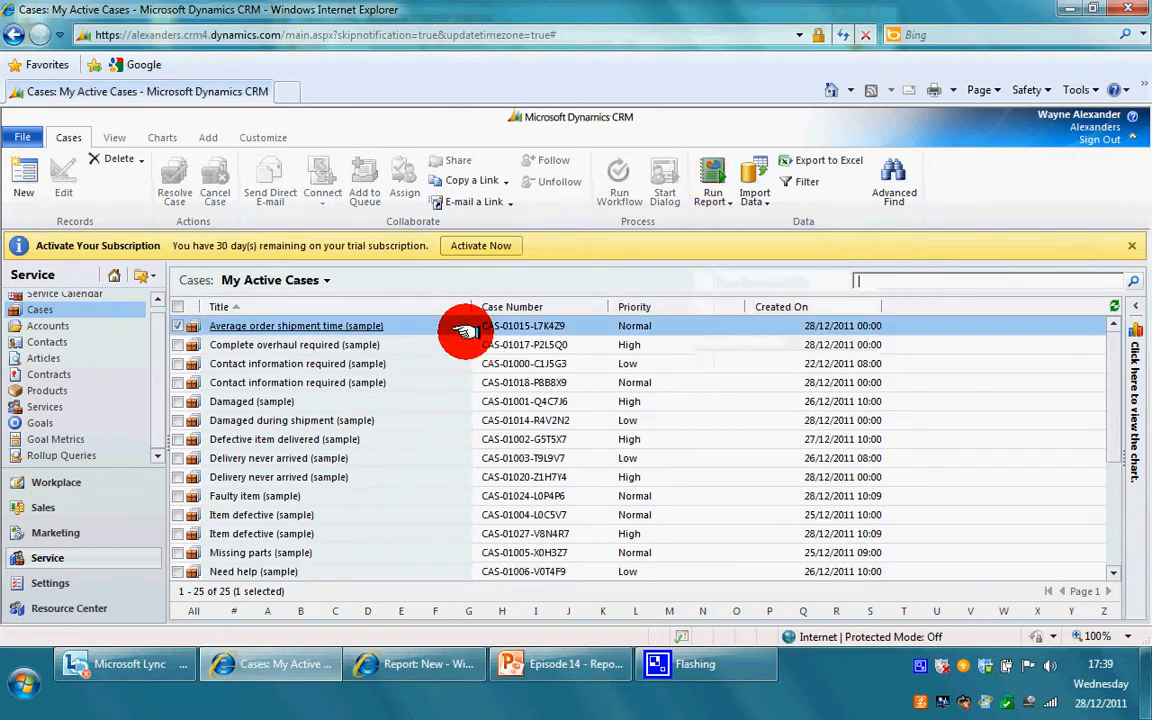
Open the "Average order shipment time (sample)" case, check which reports can be run on it, and close the case.
{"action": "double_click", "coordinate": [463, 330]}
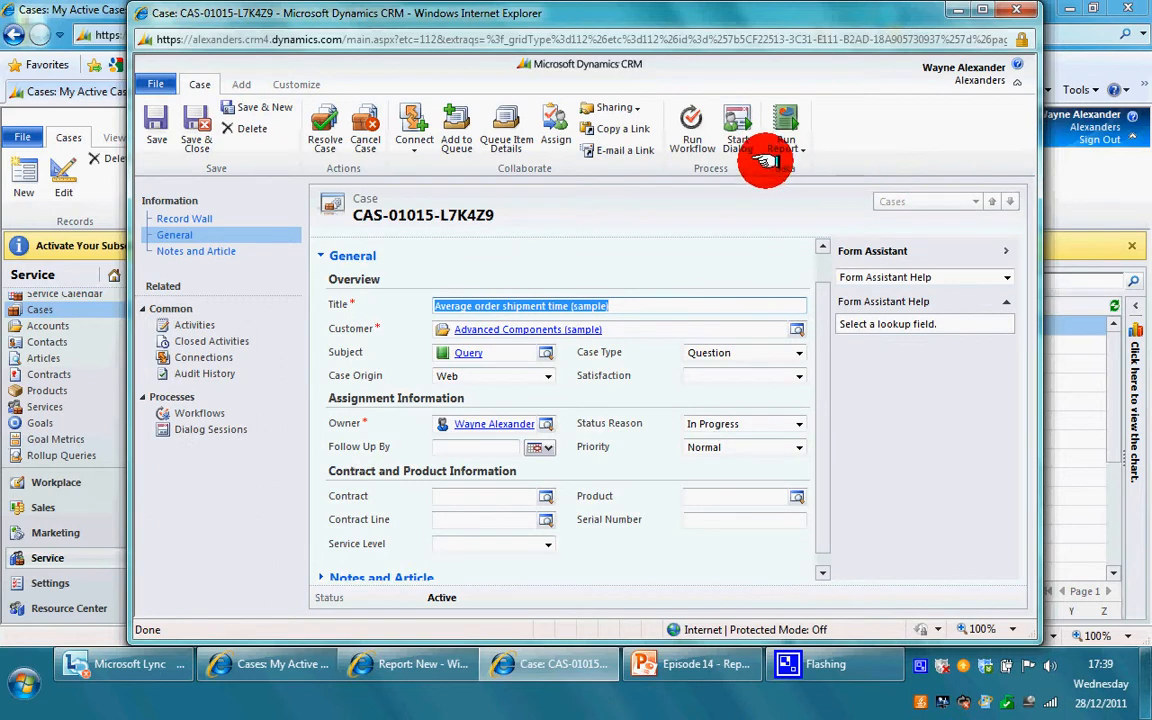
{"action": "left_click", "coordinate": [790, 150]}
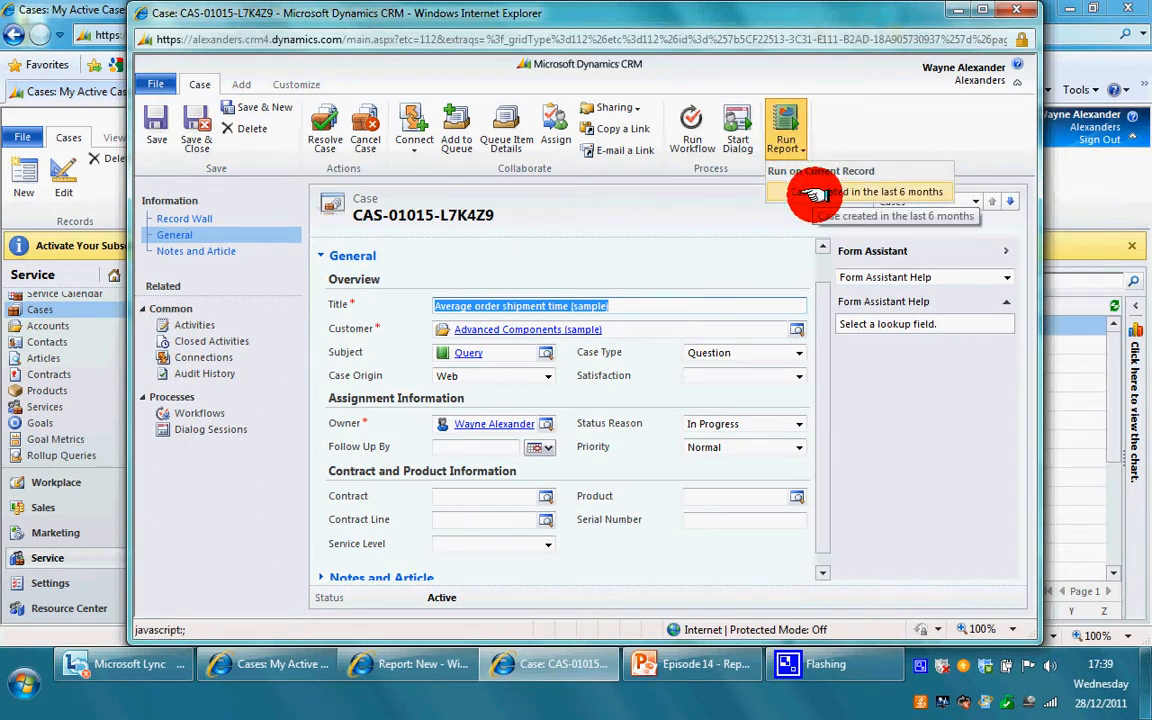
{"action": "left_click", "coordinate": [1015, 10]}
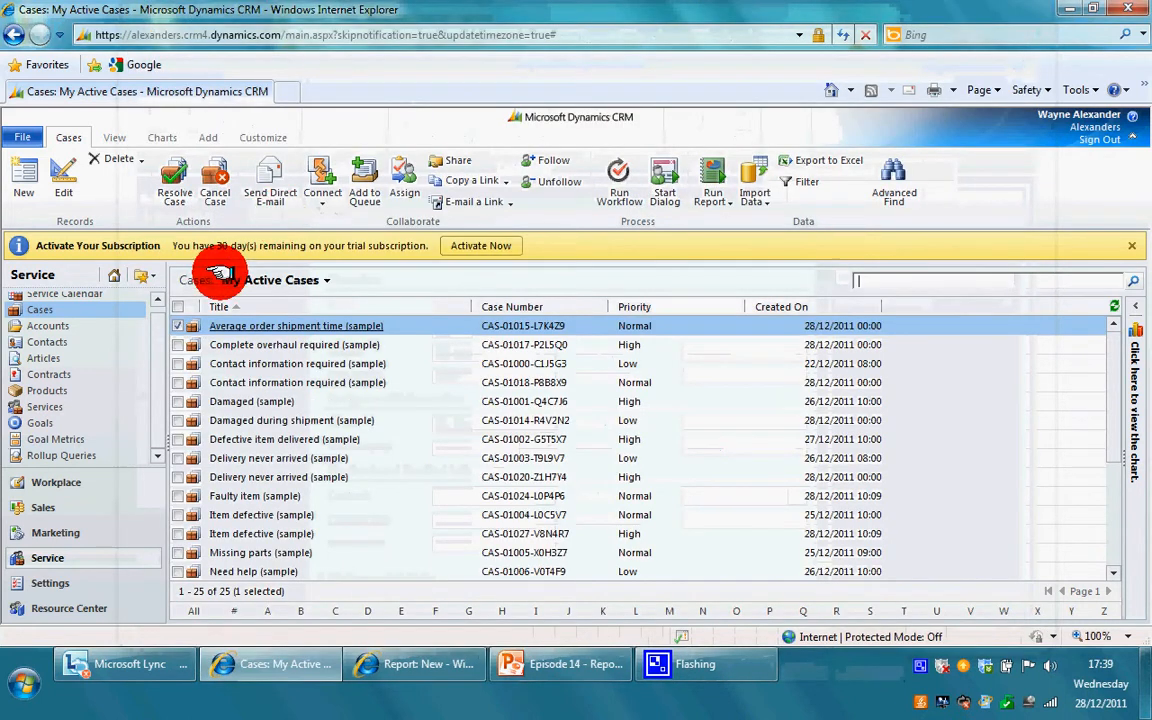
Return to the Available Reports list in the Workplace area.
{"action": "left_click", "coordinate": [72, 482]}
{"action": "left_click", "coordinate": [100, 443]}
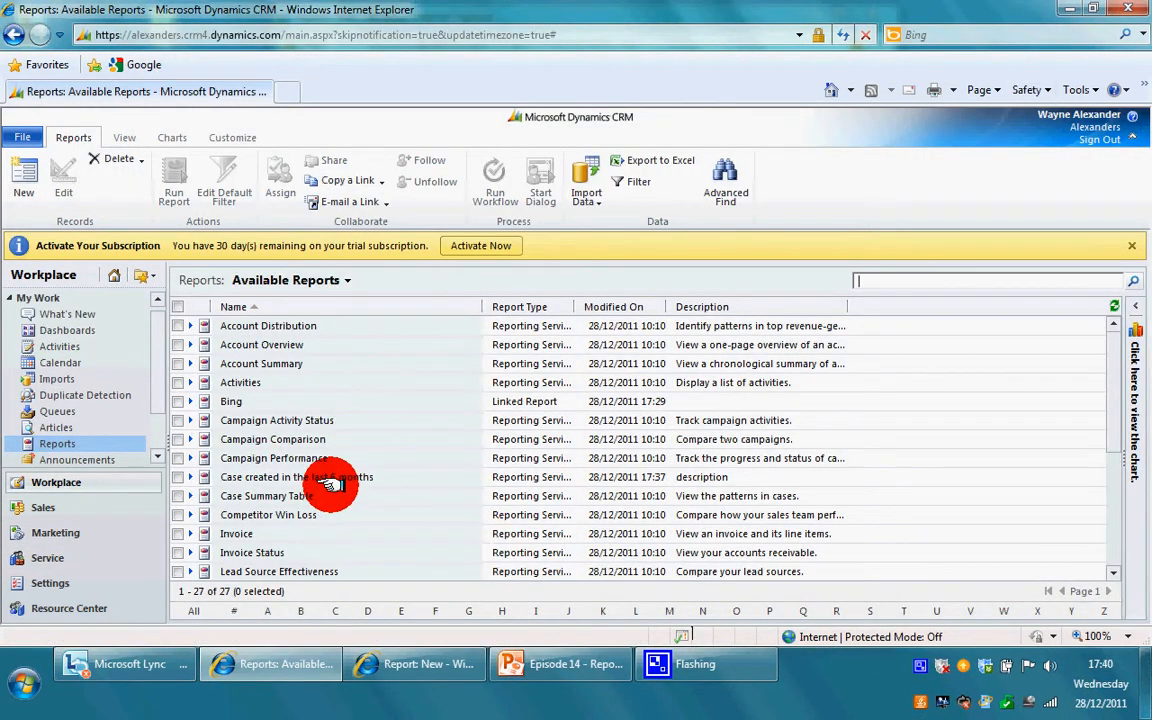
Open the "Case created in the last 6 months" report for editing, review its Display In settings, and close the form.
{"action": "left_click", "coordinate": [408, 477]}
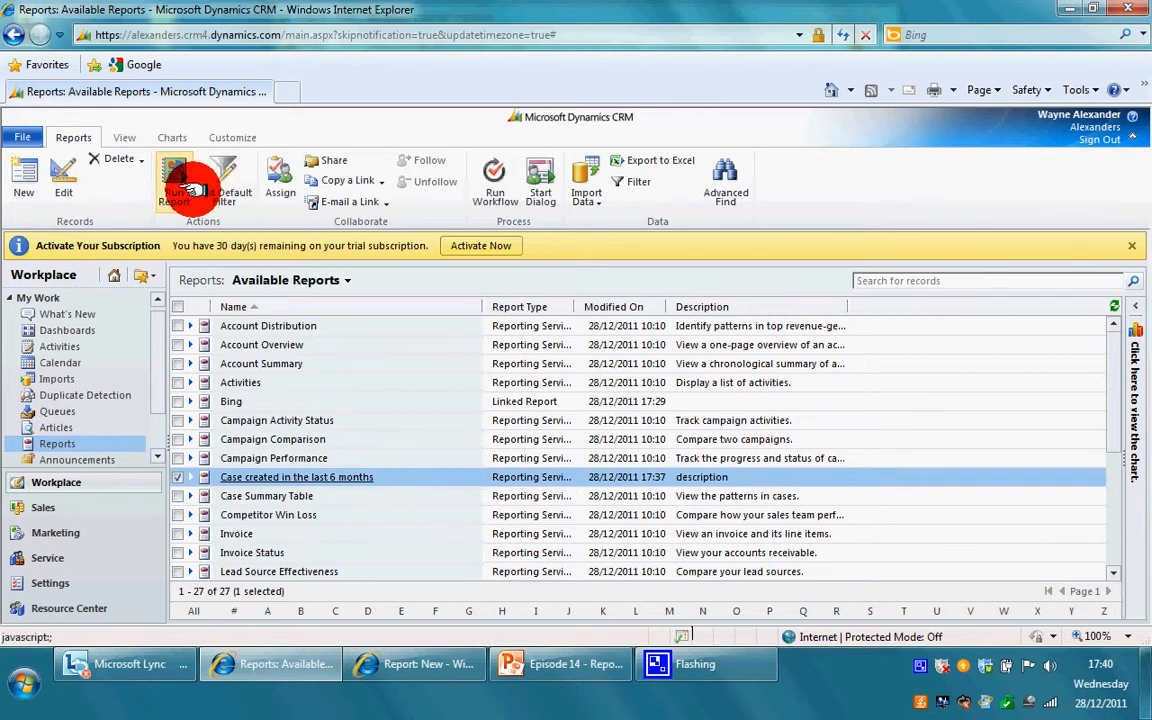
{"action": "left_click", "coordinate": [60, 175]}
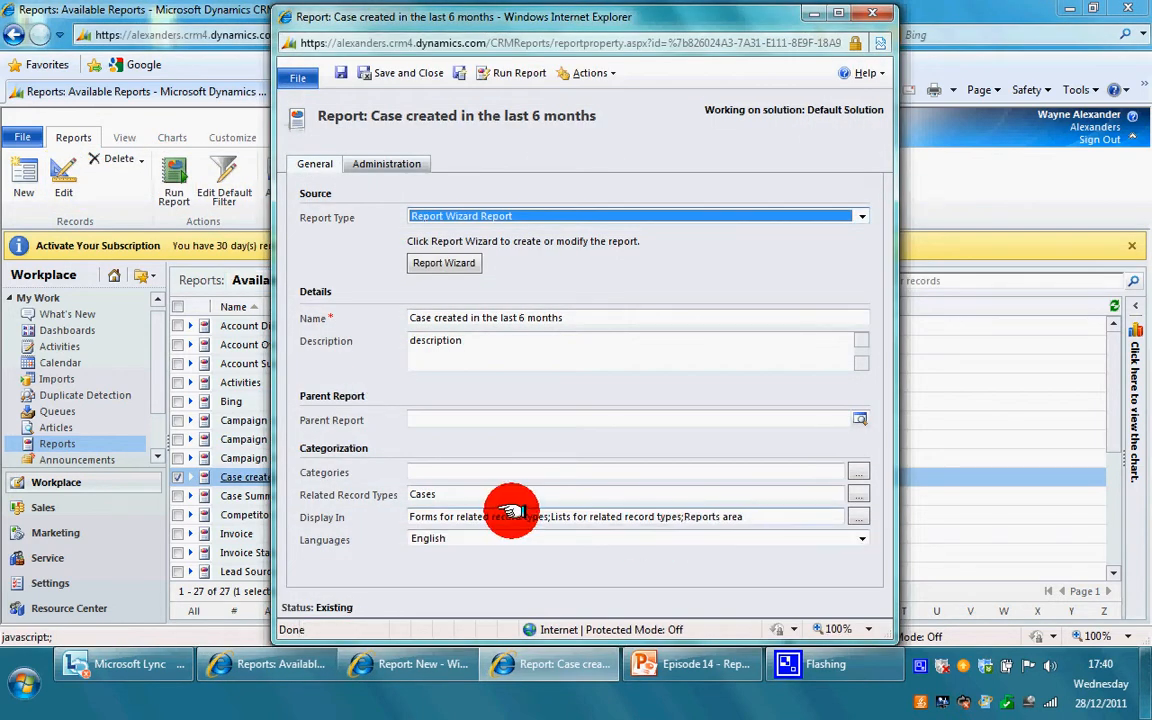
{"action": "left_click_drag", "start_coordinate": [549, 517], "coordinate": [420, 517]}
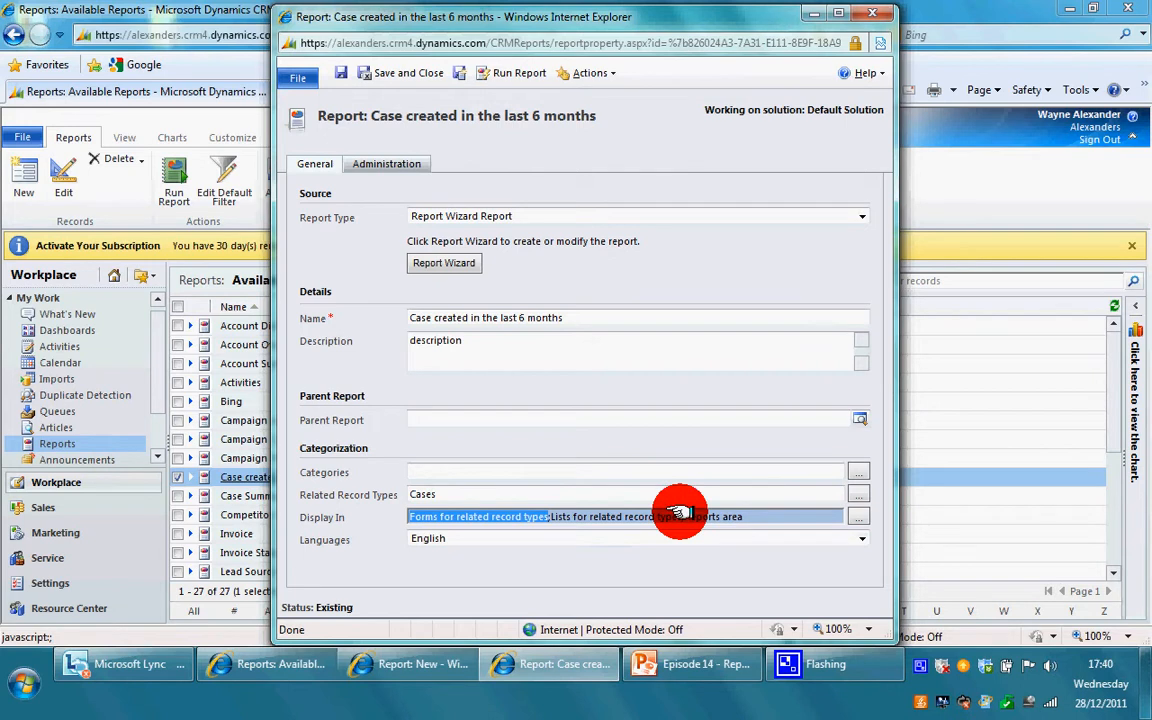
{"action": "left_click_drag", "start_coordinate": [683, 517], "coordinate": [557, 520]}
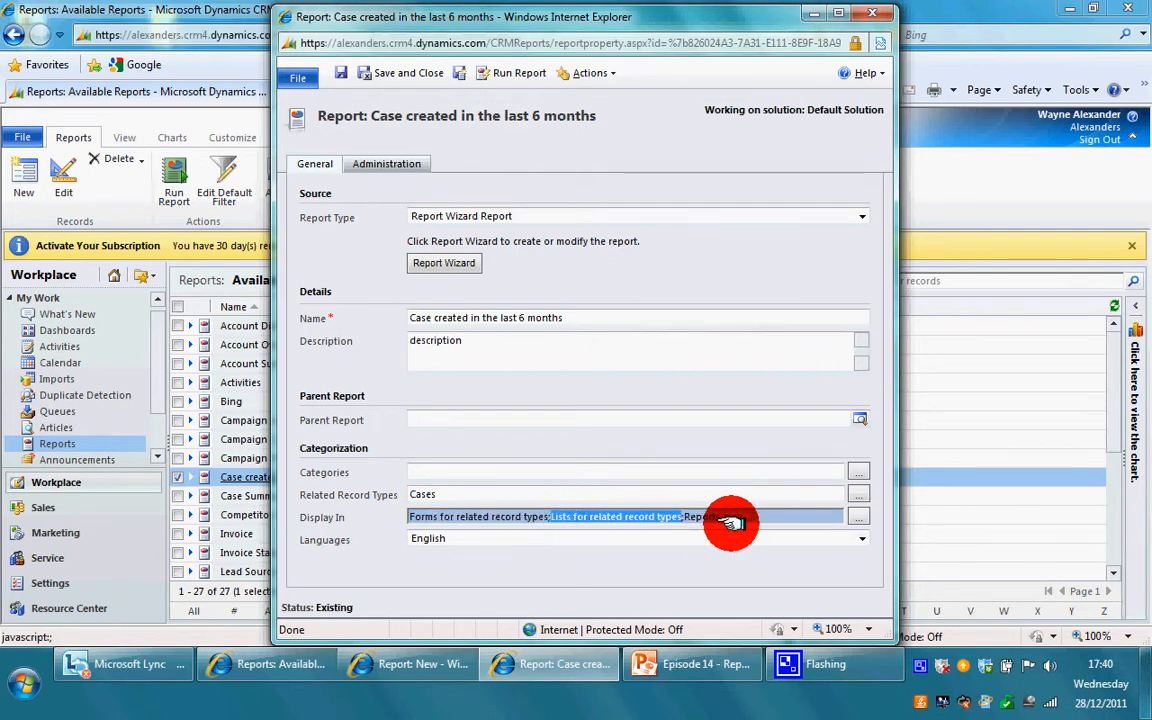
{"action": "left_click_drag", "start_coordinate": [746, 521], "coordinate": [693, 521]}
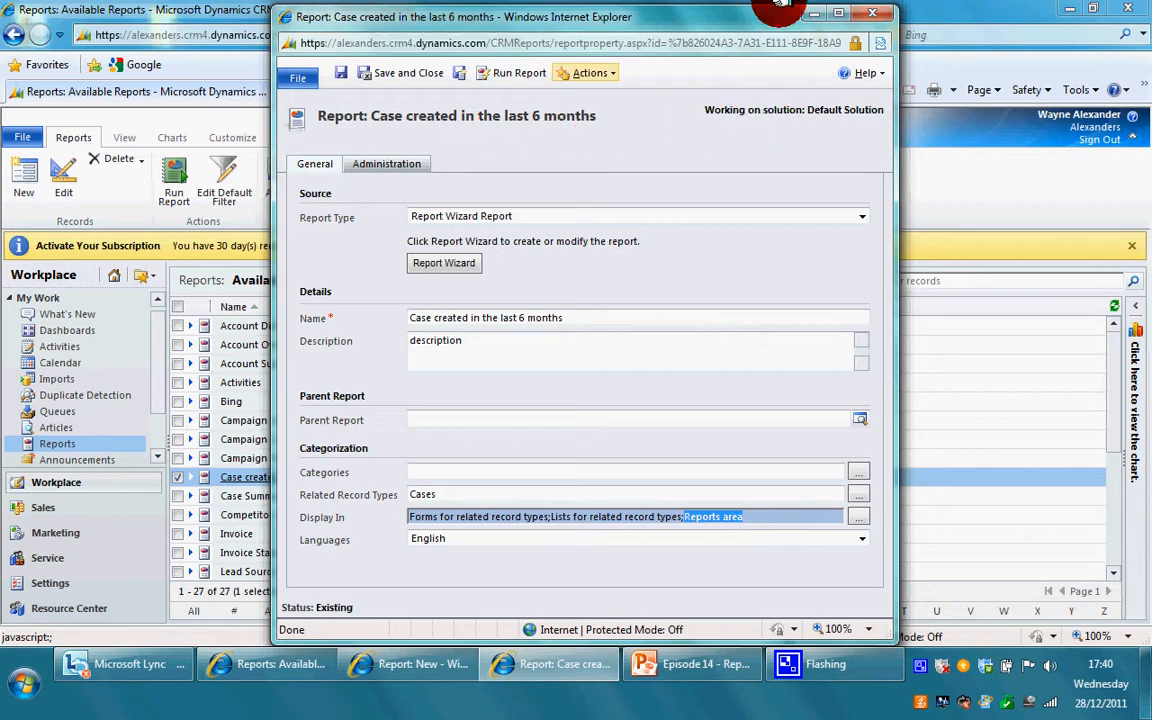
{"action": "left_click", "coordinate": [868, 10]}
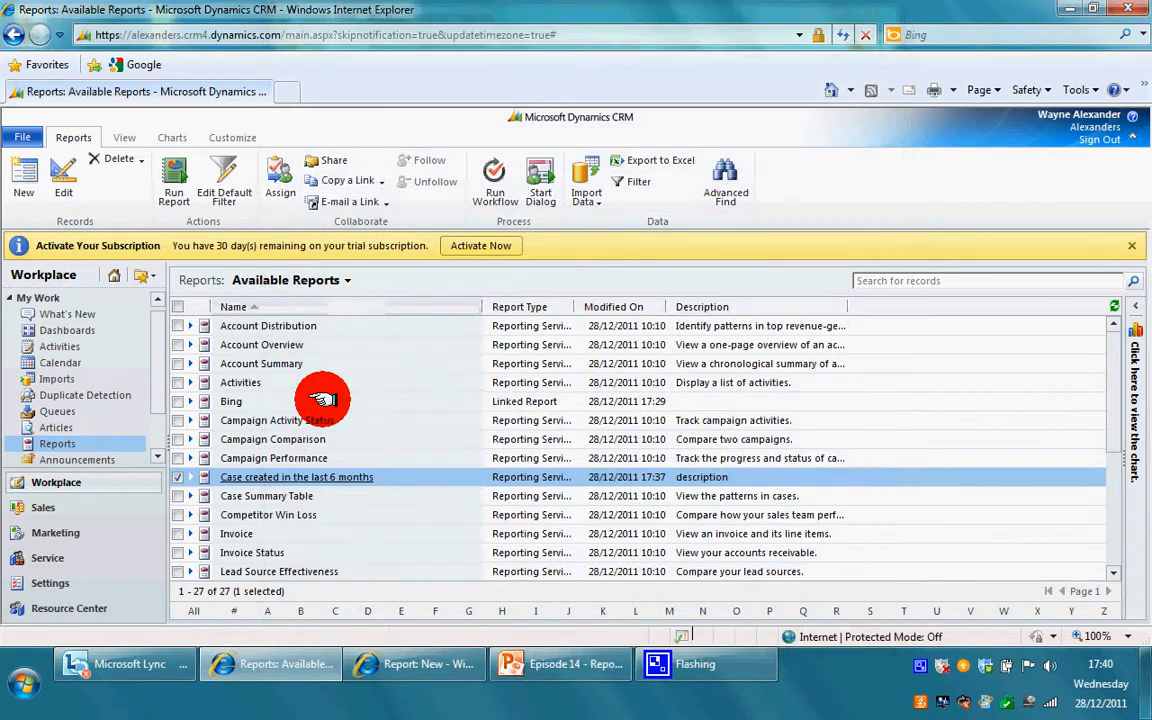
Run the "Case created in the last 6 months" report with its default Created On filter and look across its columns.
{"action": "double_click", "coordinate": [397, 476]}
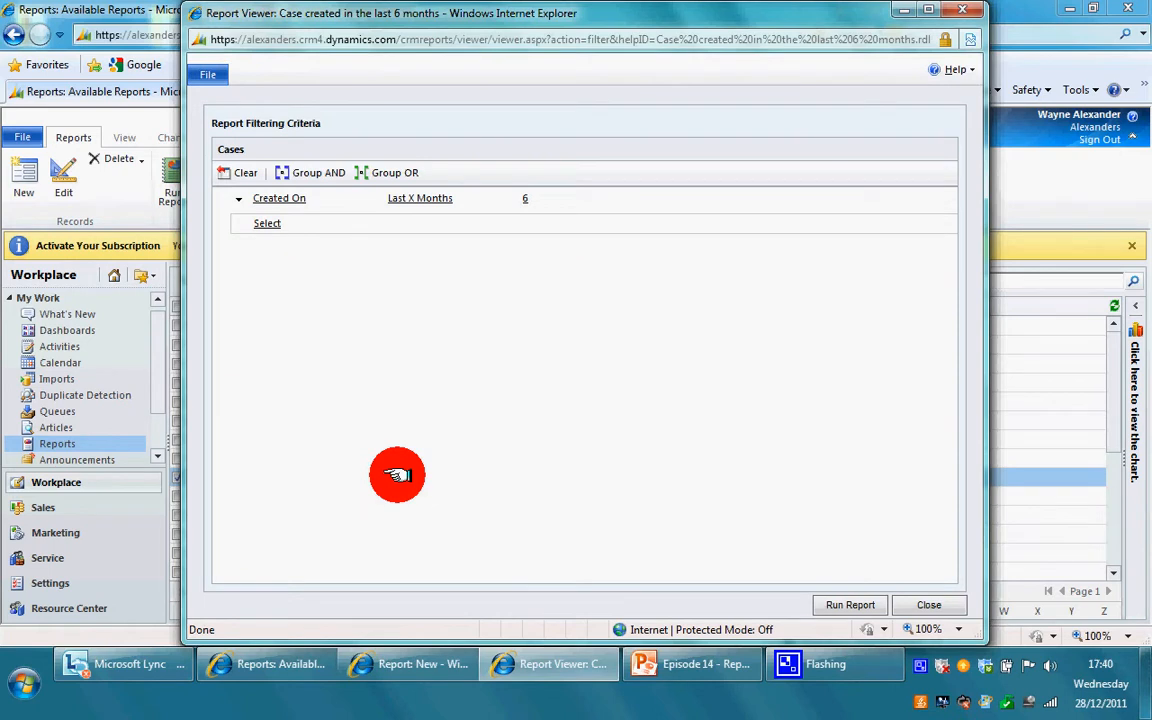
{"action": "mouse_move", "coordinate": [322, 199]}
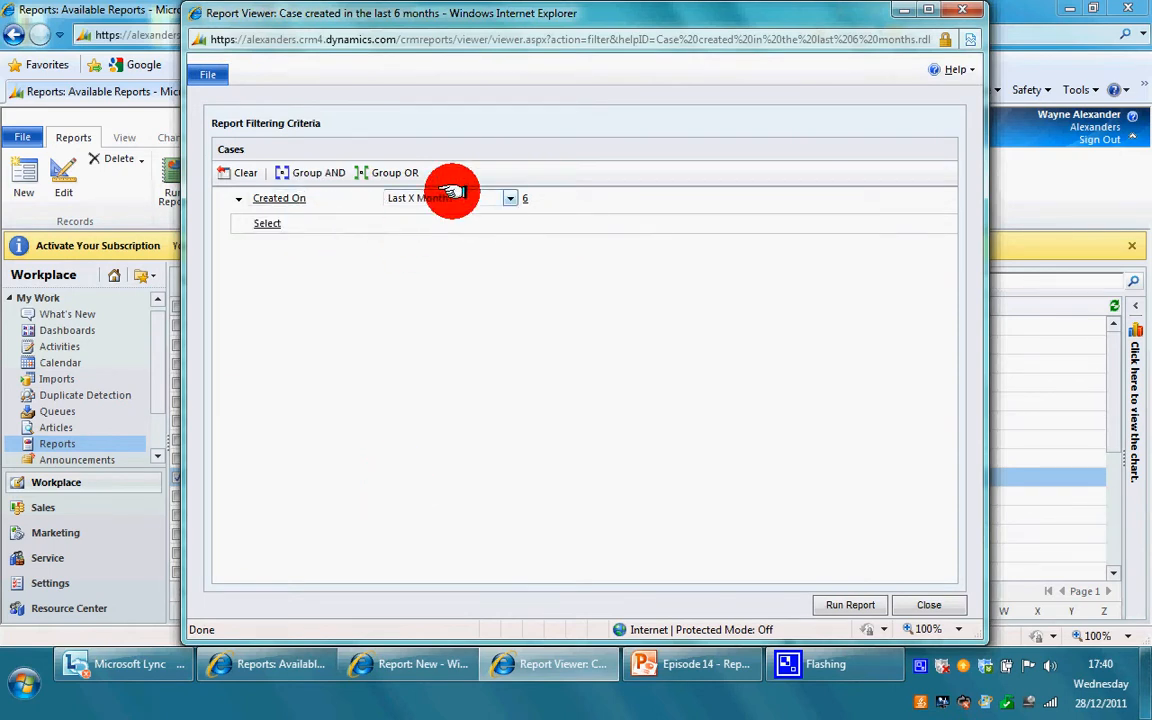
{"action": "mouse_move", "coordinate": [522, 196]}
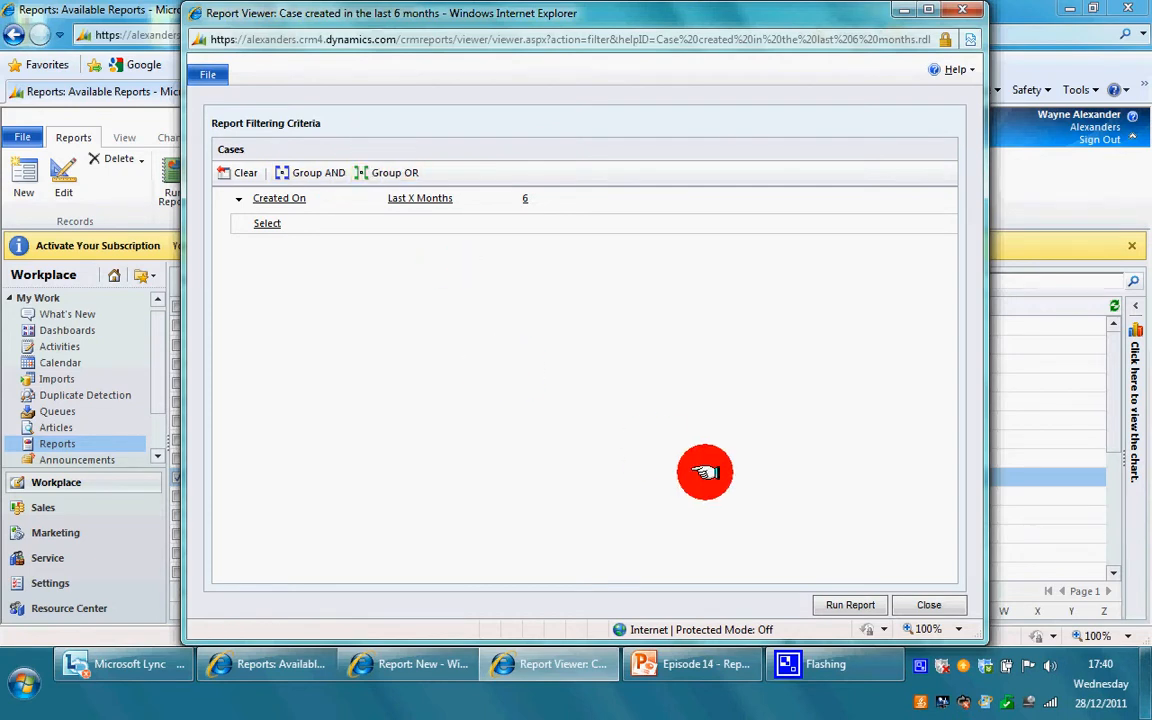
{"action": "left_click", "coordinate": [835, 605]}
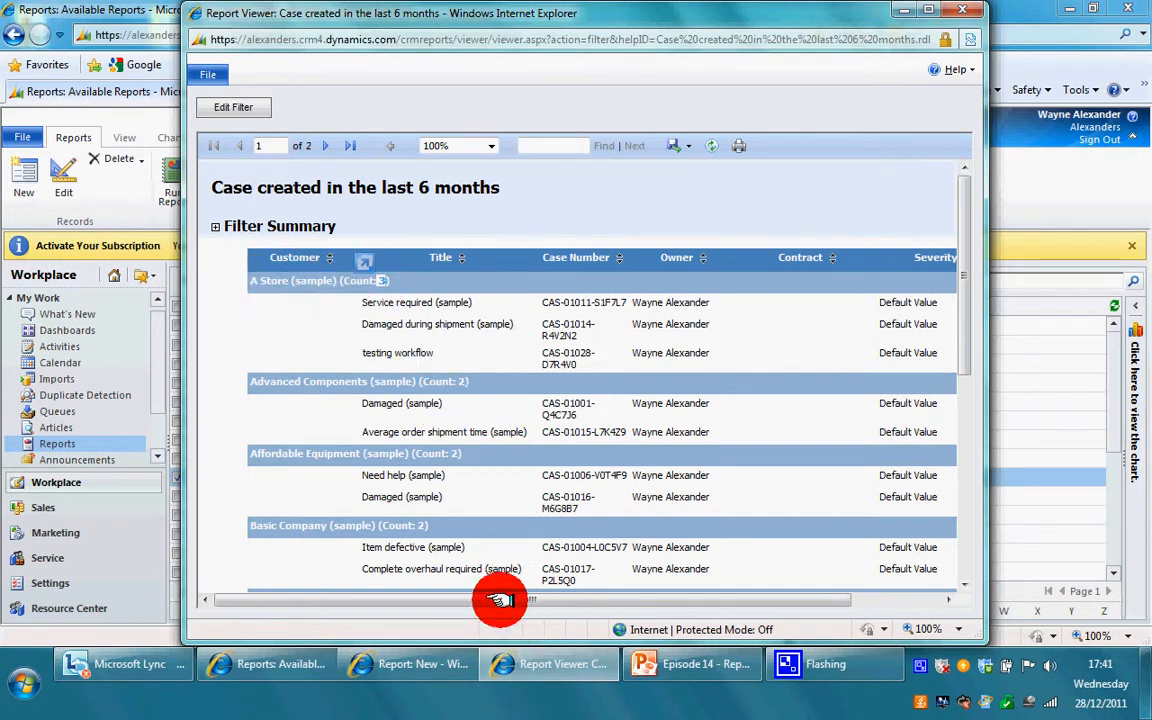
{"action": "mouse_move", "coordinate": [492, 594]}
{"action": "left_mouse_down"}
{"action": "mouse_move", "coordinate": [628, 592]}
{"action": "mouse_move", "coordinate": [498, 578]}
{"action": "left_mouse_up"}
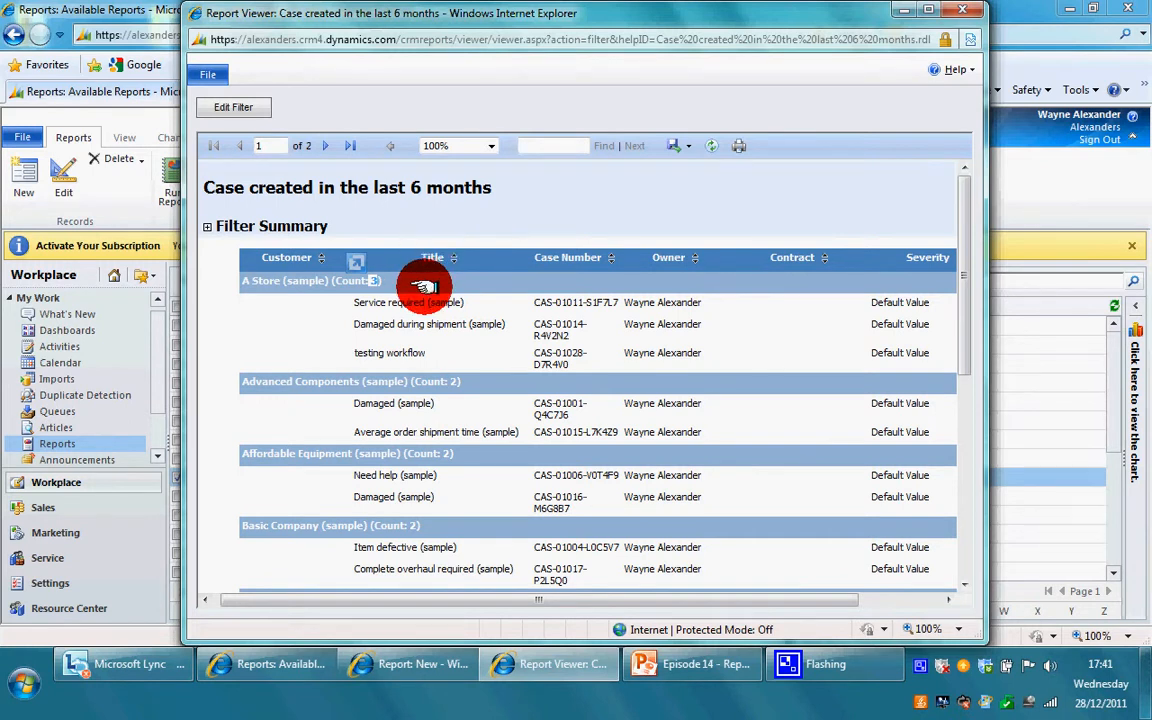
Open the "Service required (sample)" case from the report, close the case, and close the report viewer.
{"action": "left_click", "coordinate": [368, 302]}
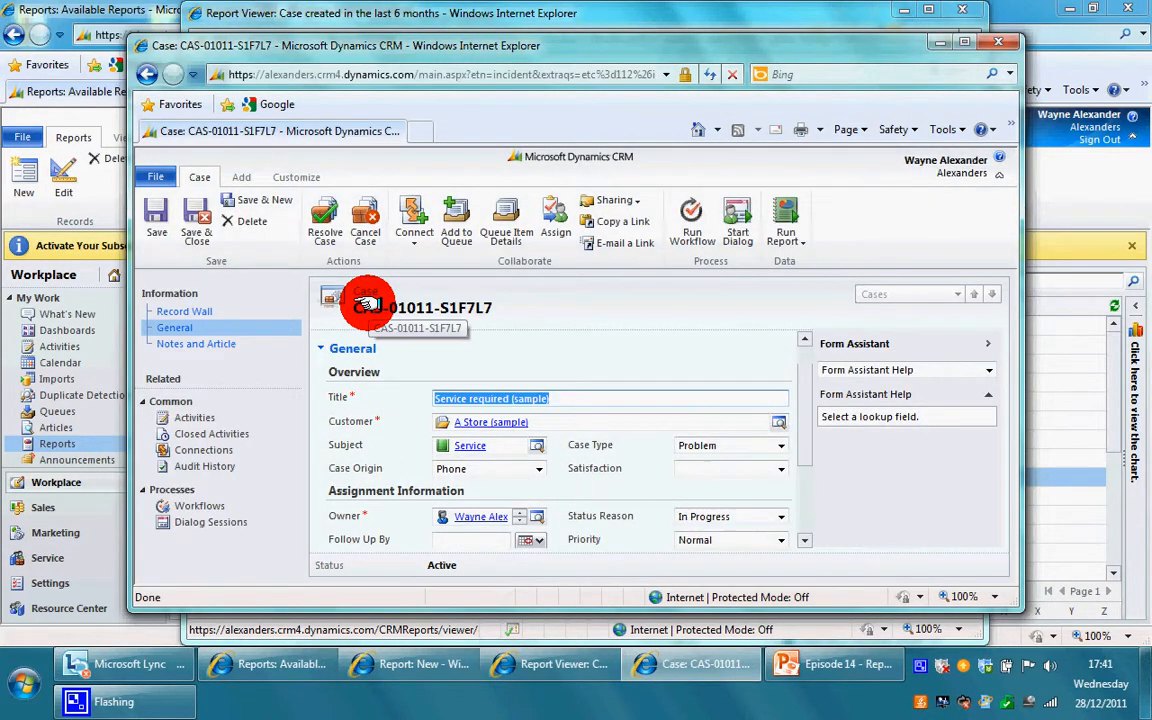
{"action": "left_click", "coordinate": [993, 45]}
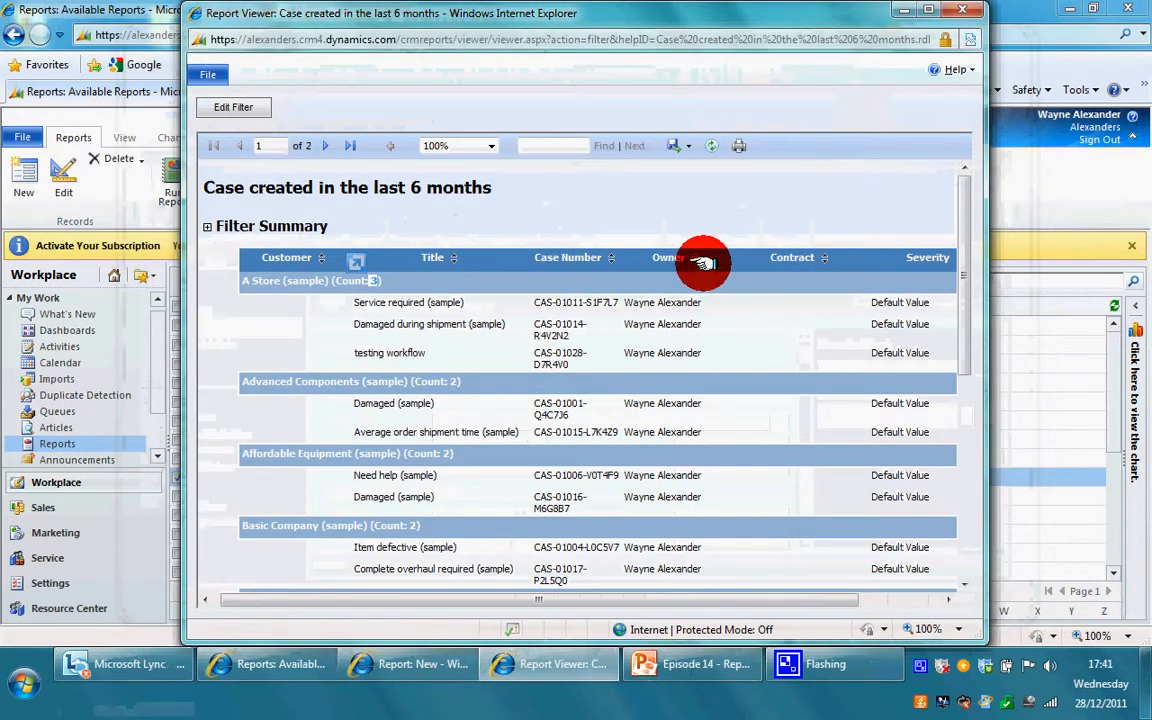
{"action": "left_click_drag", "start_coordinate": [962, 290], "coordinate": [967, 226]}
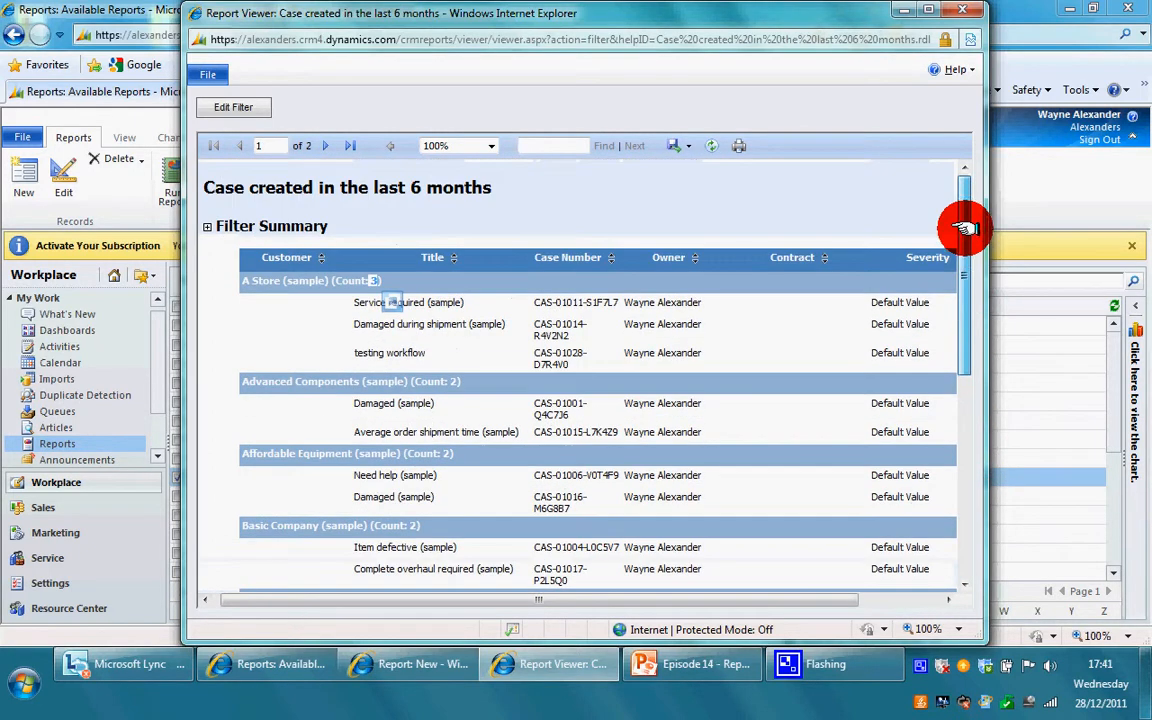
{"action": "left_click", "coordinate": [957, 12]}
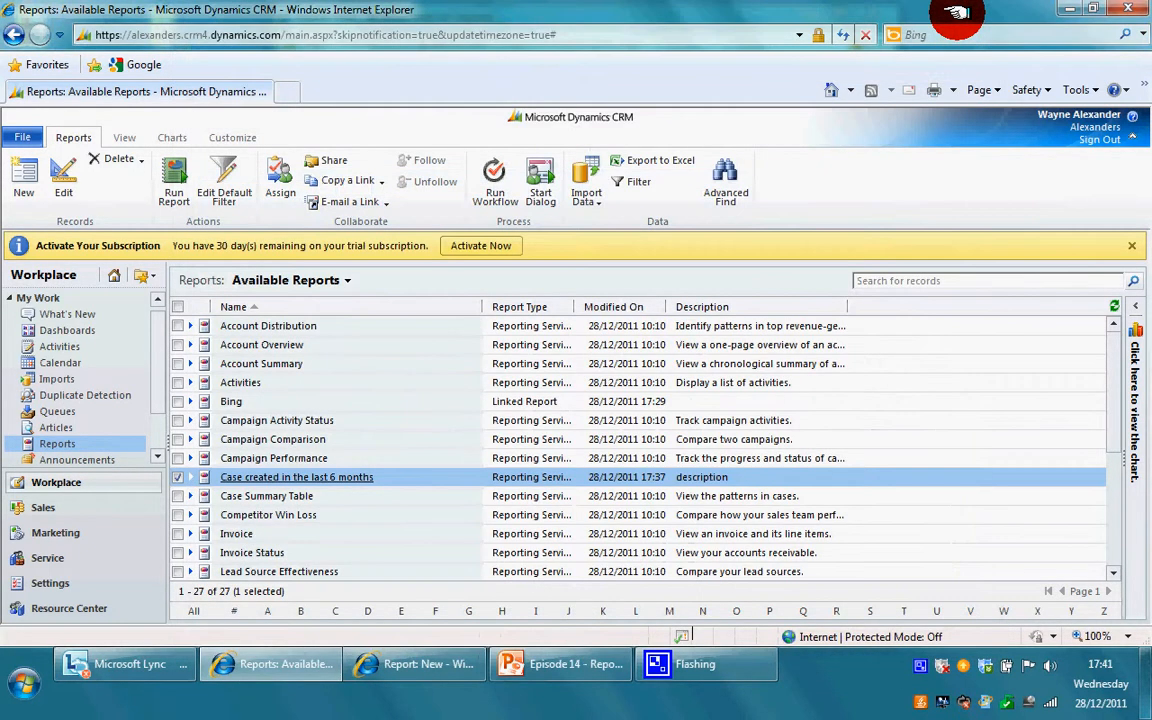